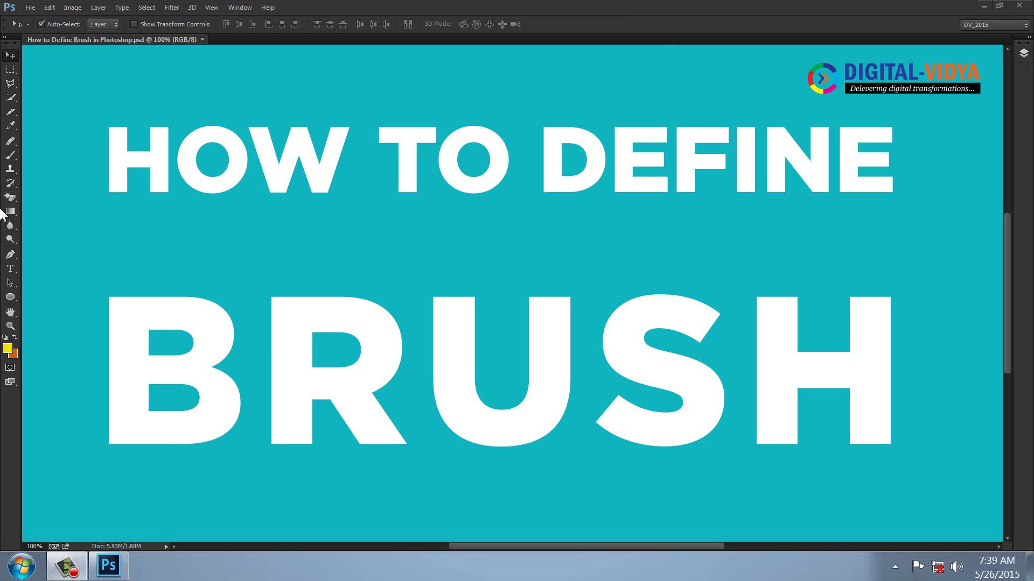
Step: With the Brush tool active, start Save Brushes from the brush picker menu, then cancel it
click(11, 157)
click(56, 24)
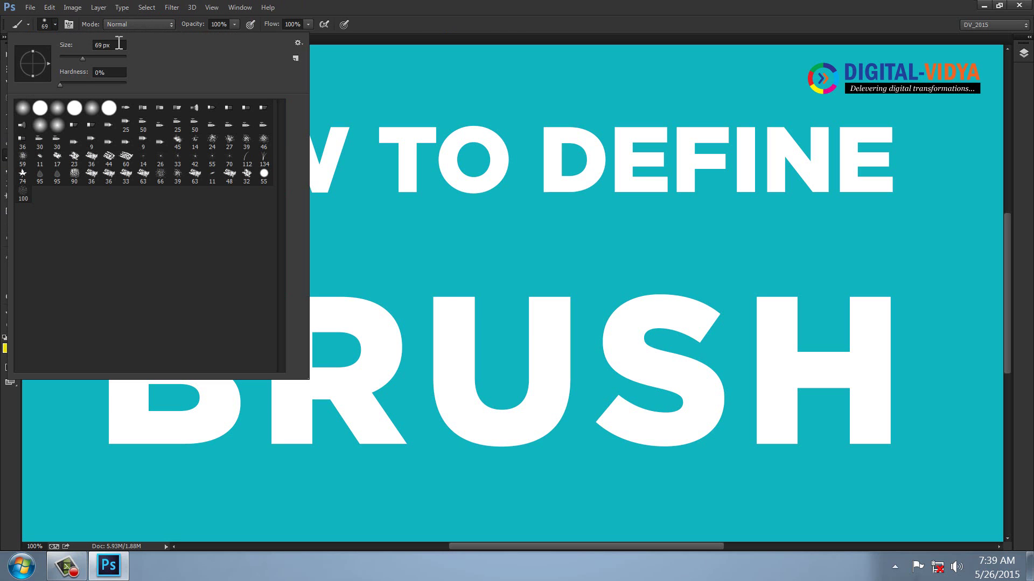
click(298, 43)
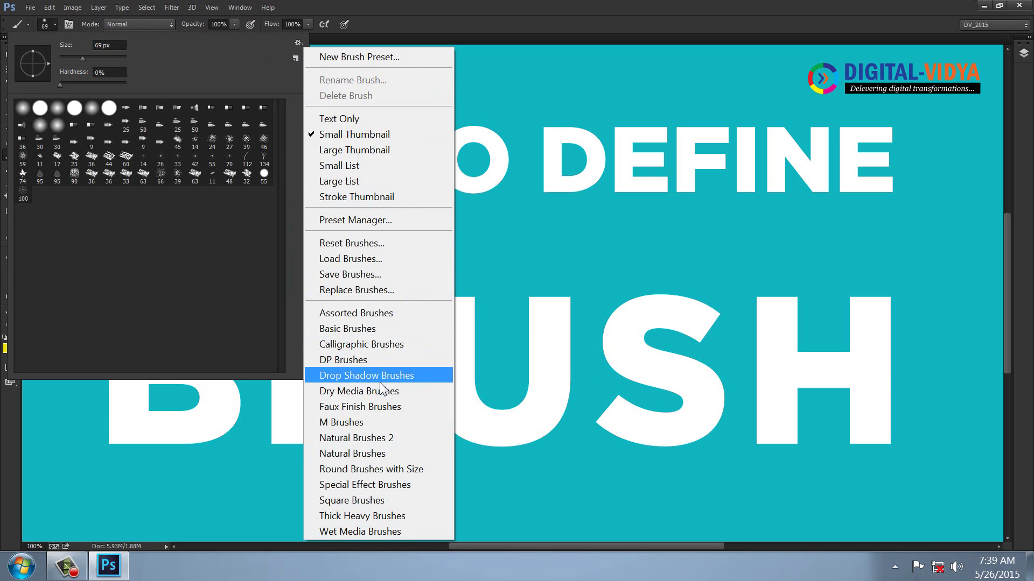
click(360, 275)
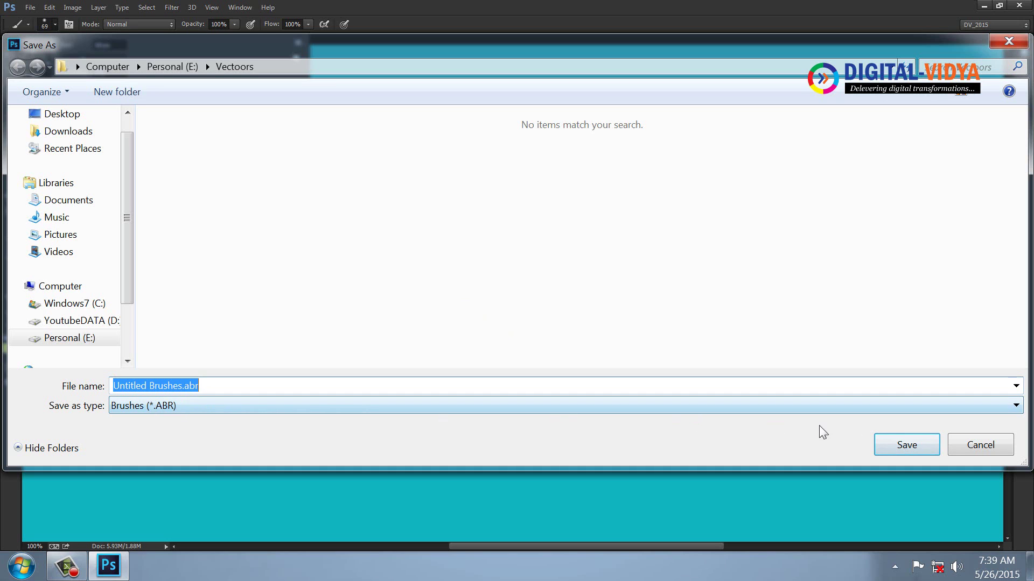
click(979, 446)
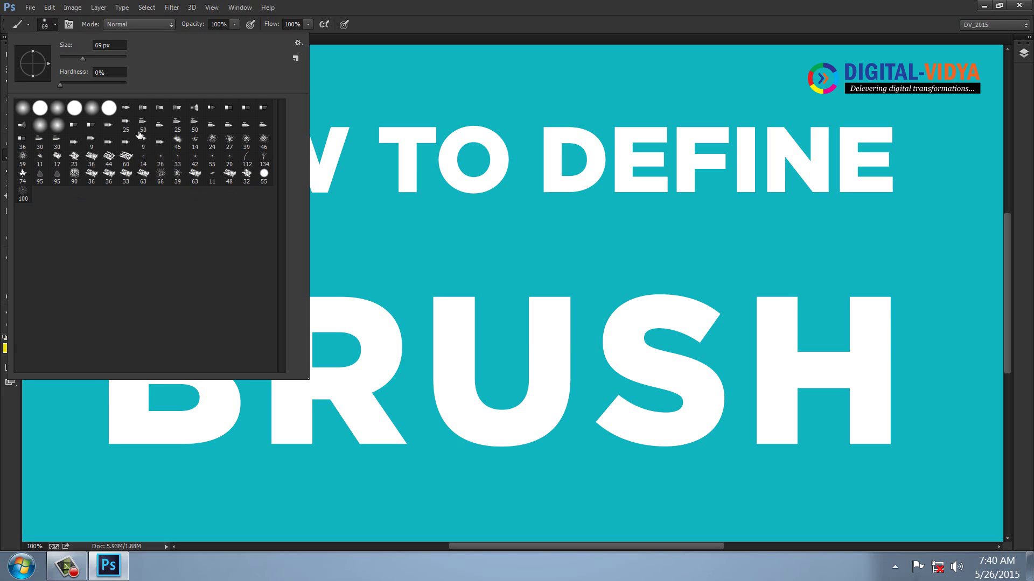
click(313, 7)
click(51, 11)
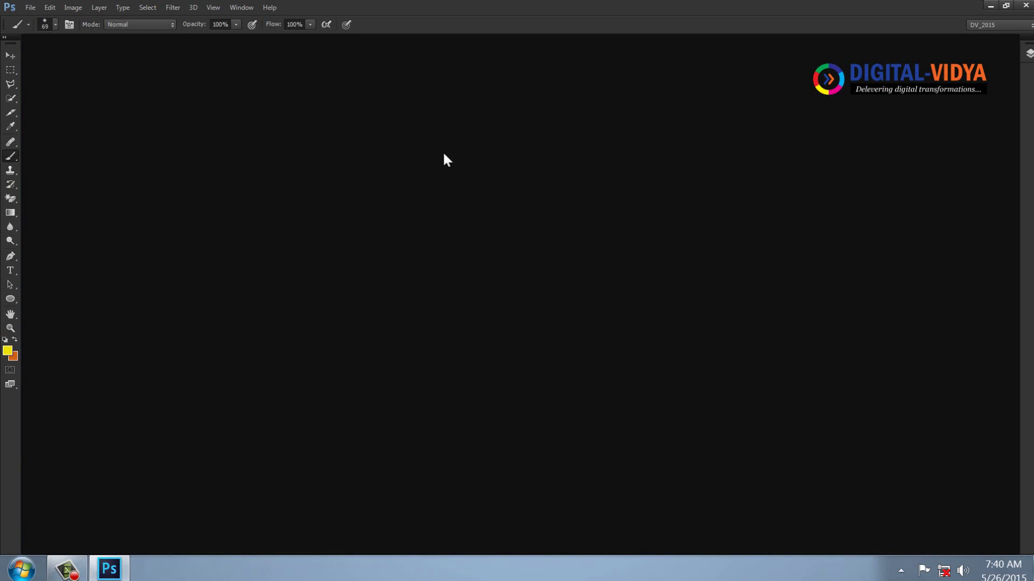
Step: Open silhouette-lady-i.jpg from the Vectoors folder
double_click(435, 179)
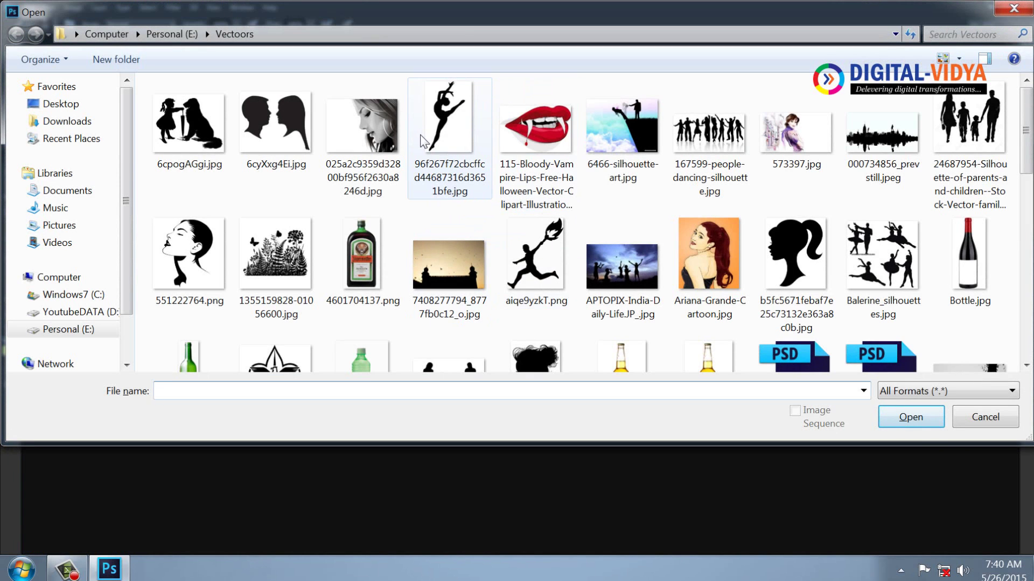
mouse_move(536, 145)
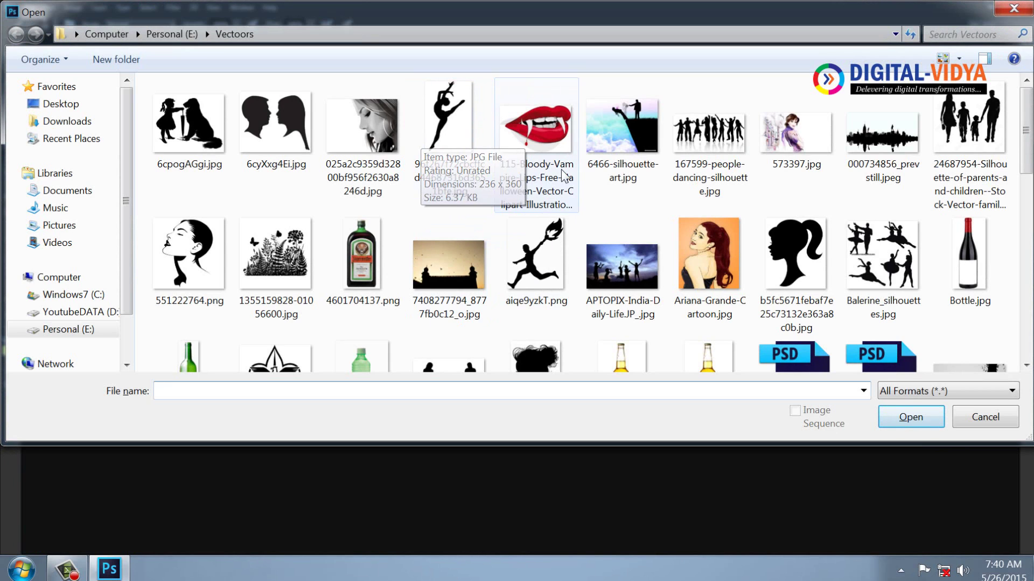
drag(1029, 156, 1026, 272)
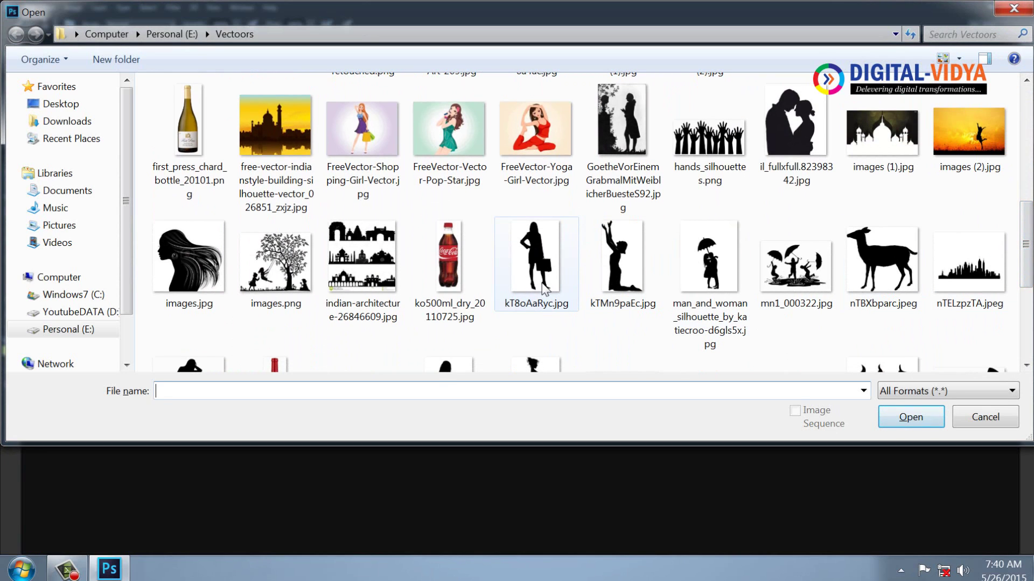
click(542, 356)
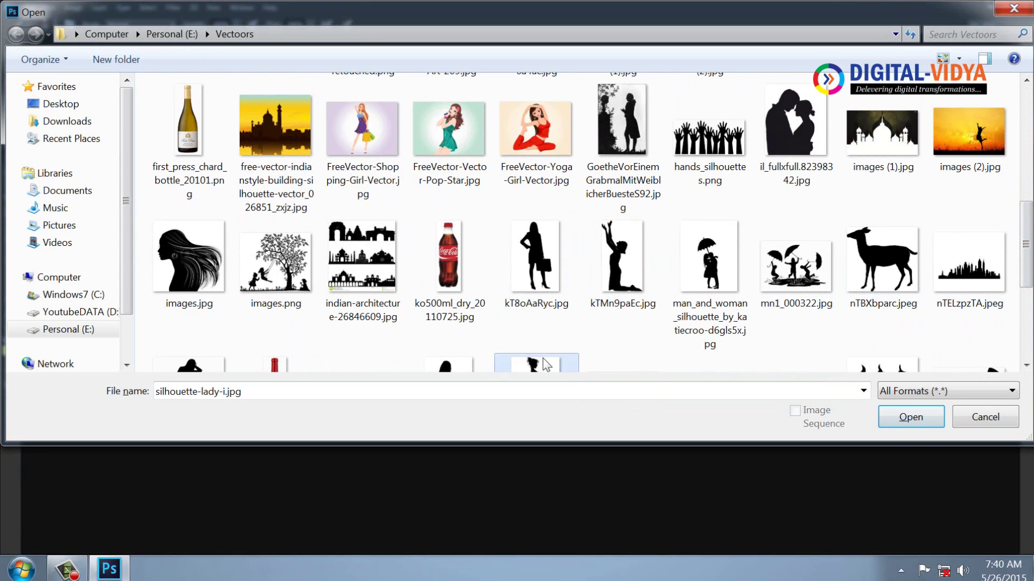
double_click(545, 360)
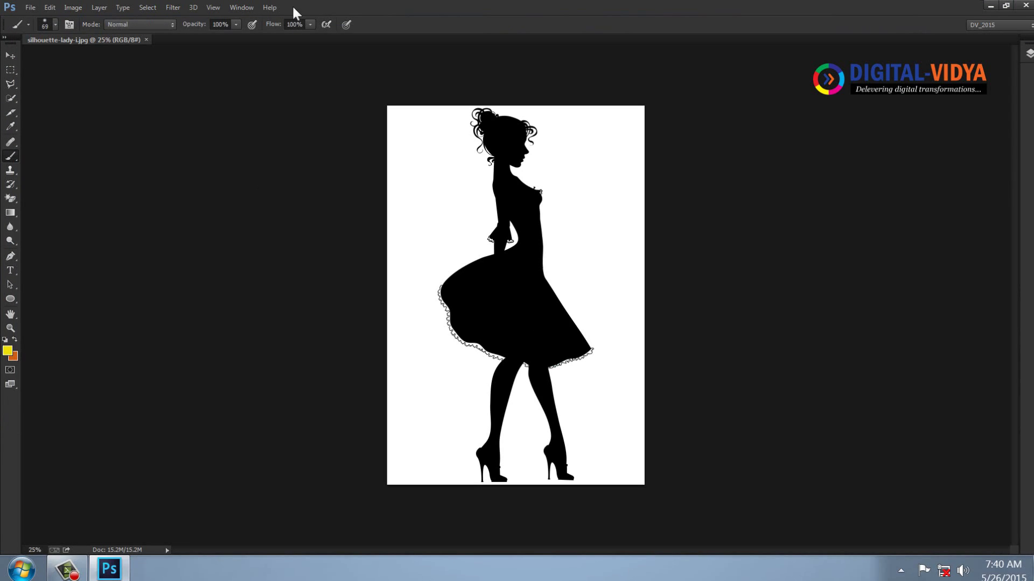
Step: Select just the lady silhouette by Magic Wand-selecting the white background and inverting
click(11, 100)
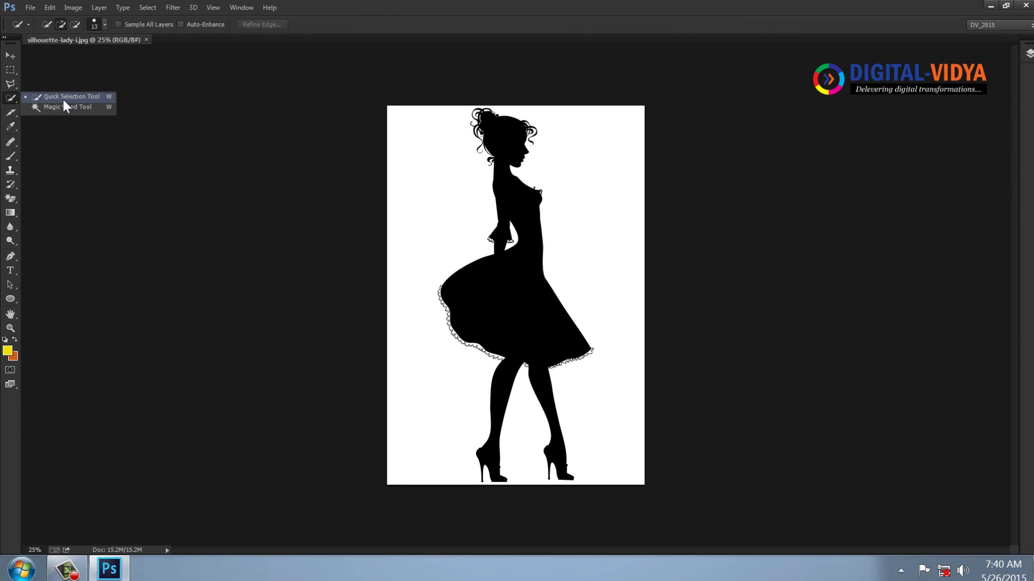
click(81, 109)
click(470, 175)
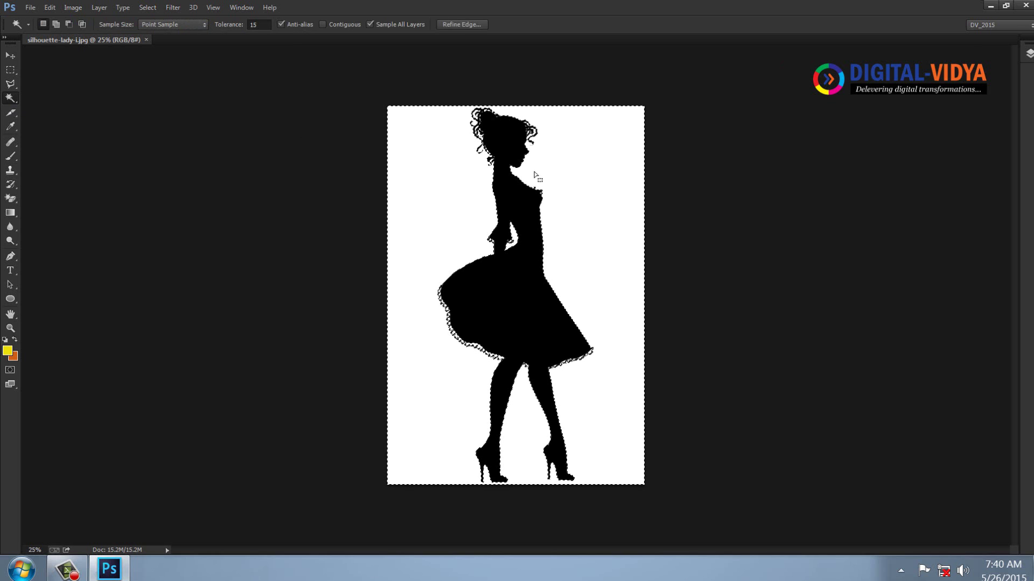
click(151, 7)
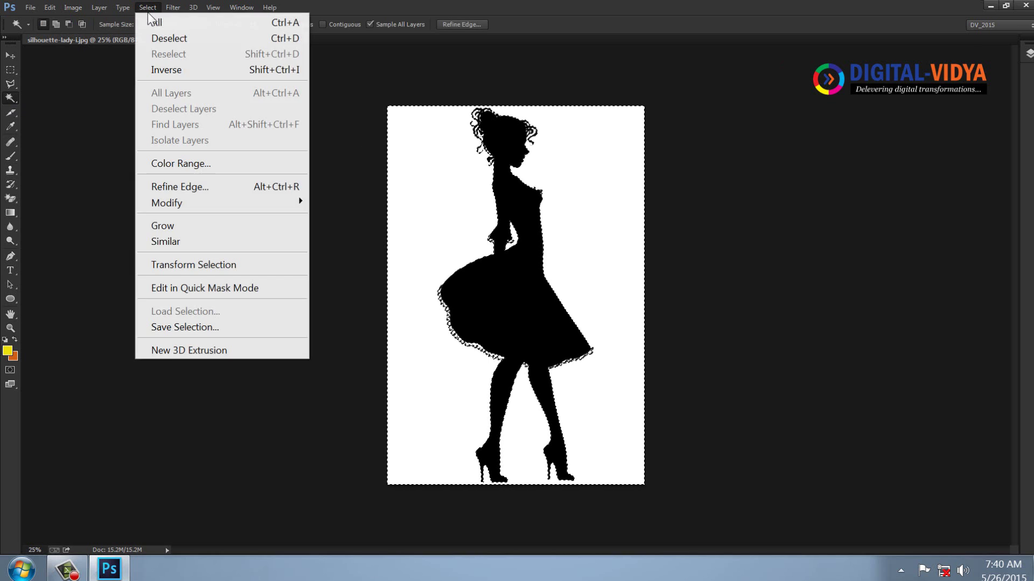
click(161, 70)
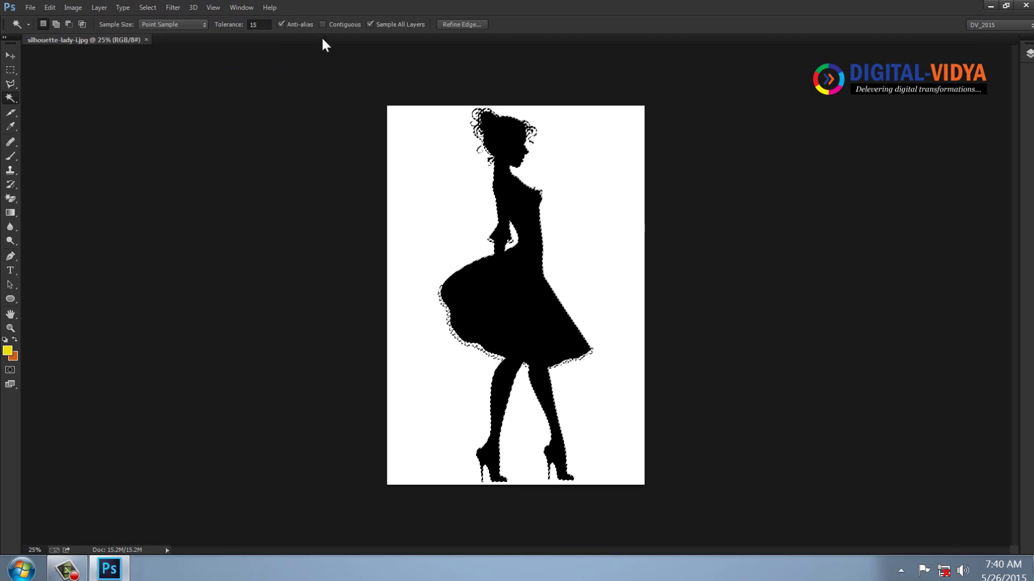
click(447, 24)
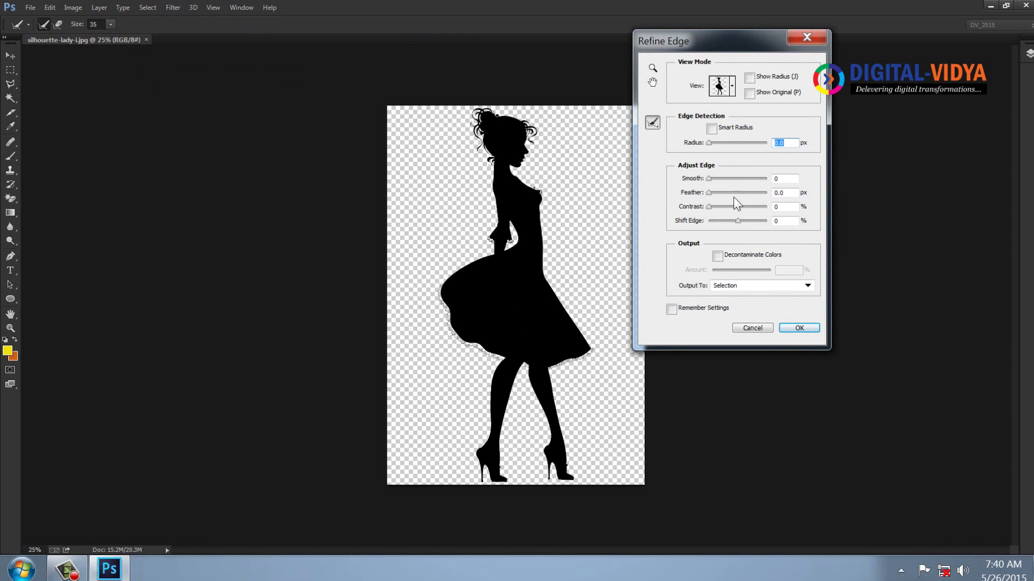
click(756, 328)
Step: Define the selection as brush preset 'MyBrush0' and close the image
click(52, 7)
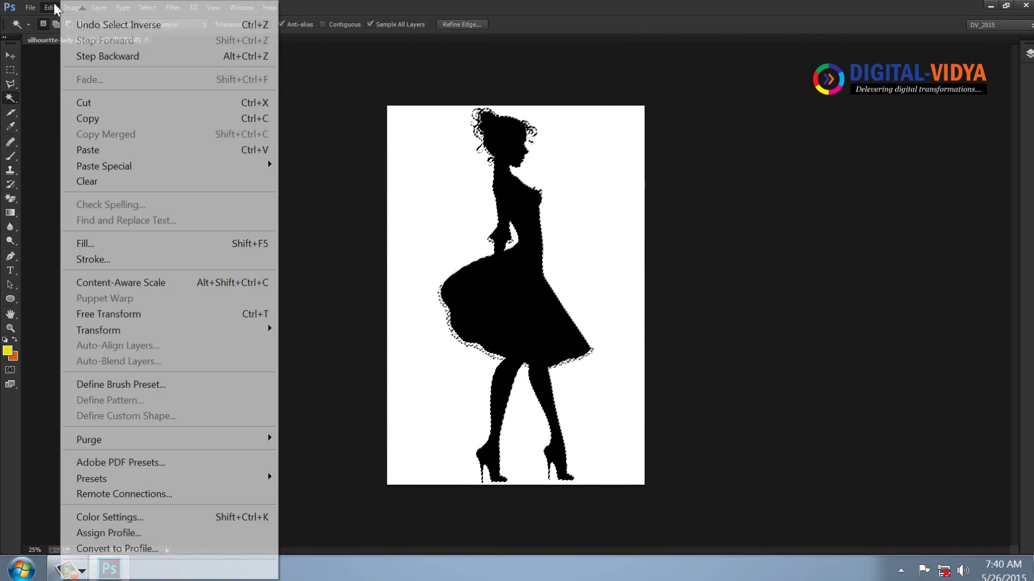
click(130, 384)
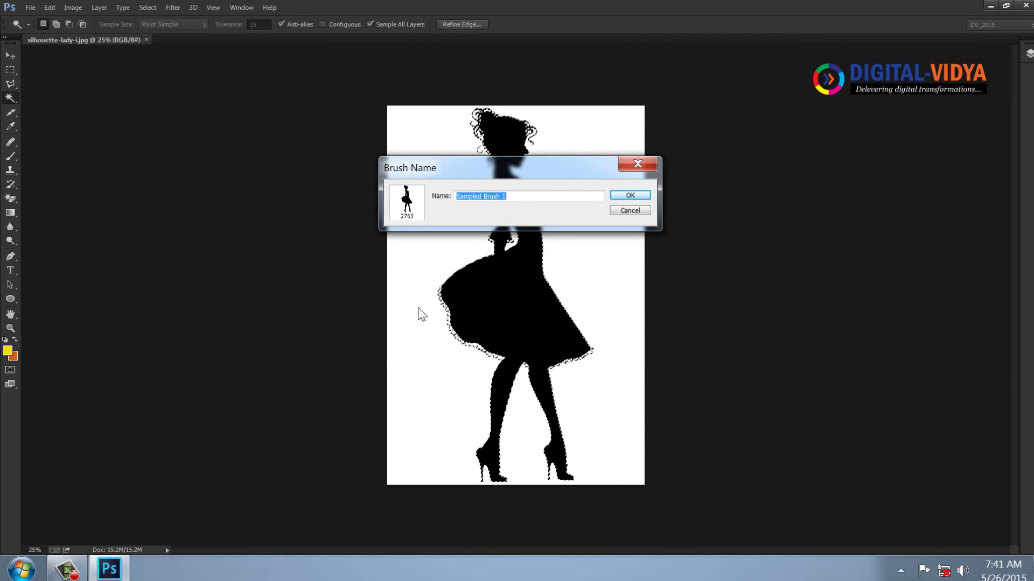
text(My)
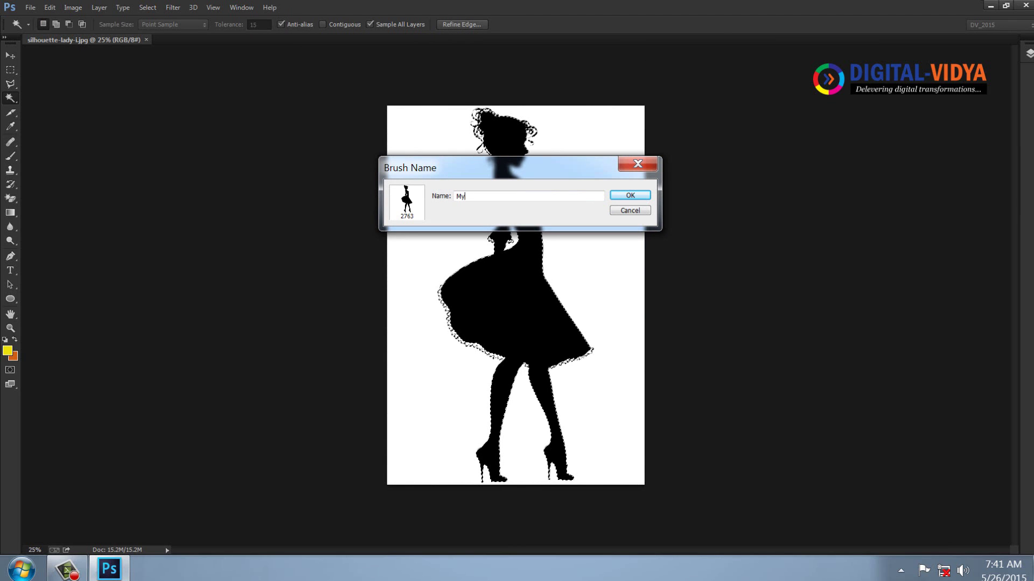
text(Brush01)
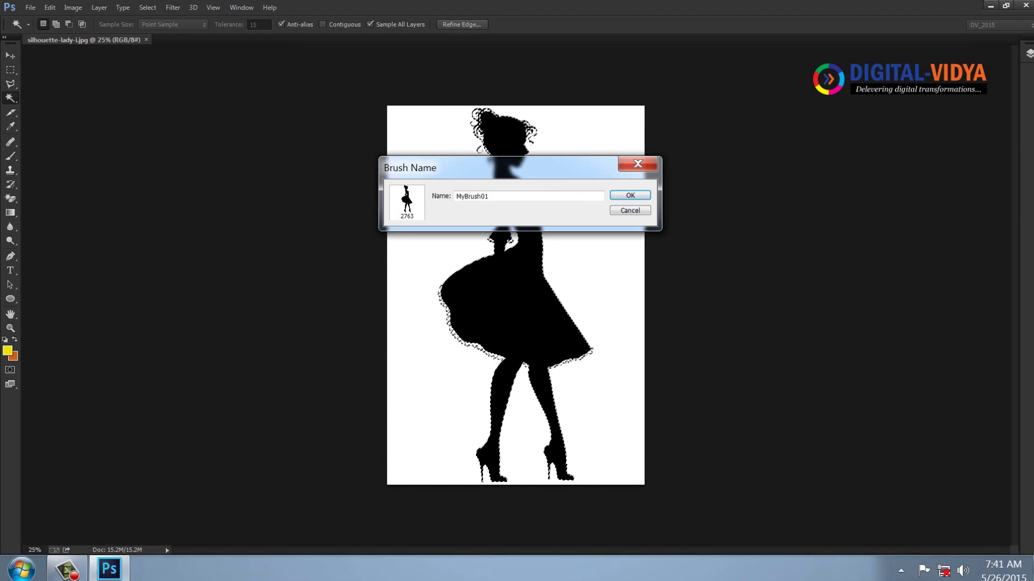
key(Return)
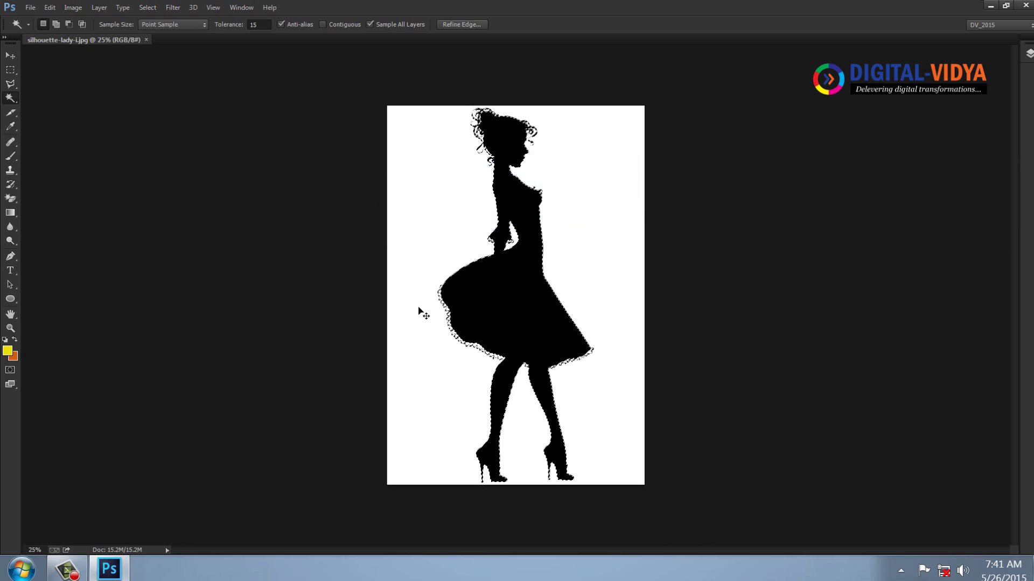
key(ctrl+w)
Step: Create a new 1500×800 document using the Fit to Screen preset
key(ctrl+n)
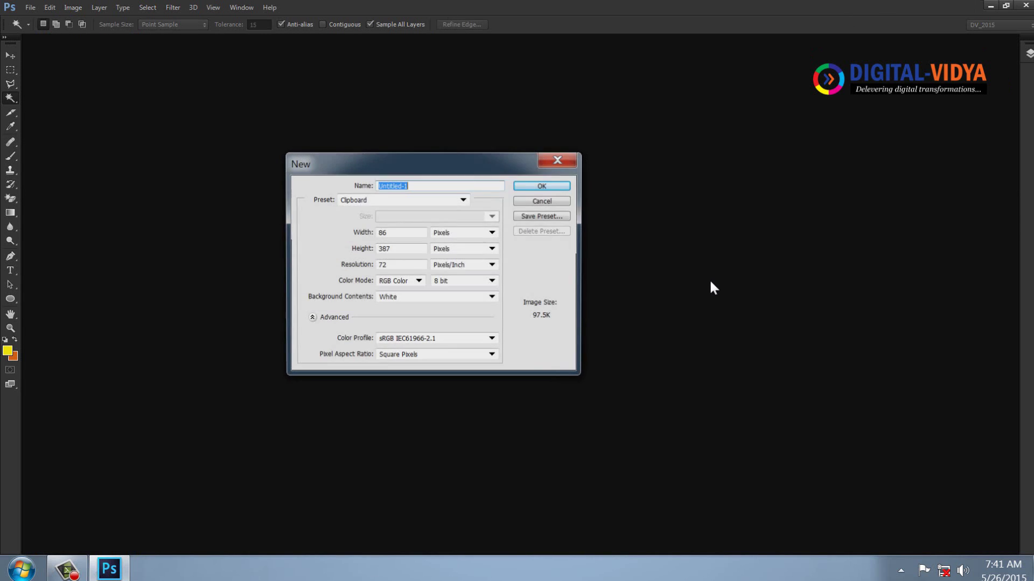
click(392, 200)
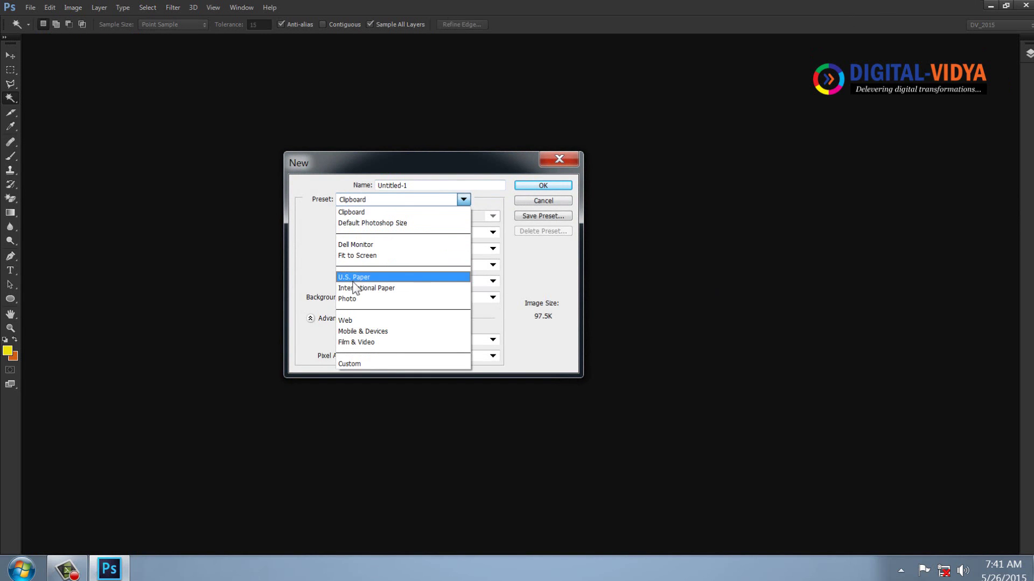
click(356, 257)
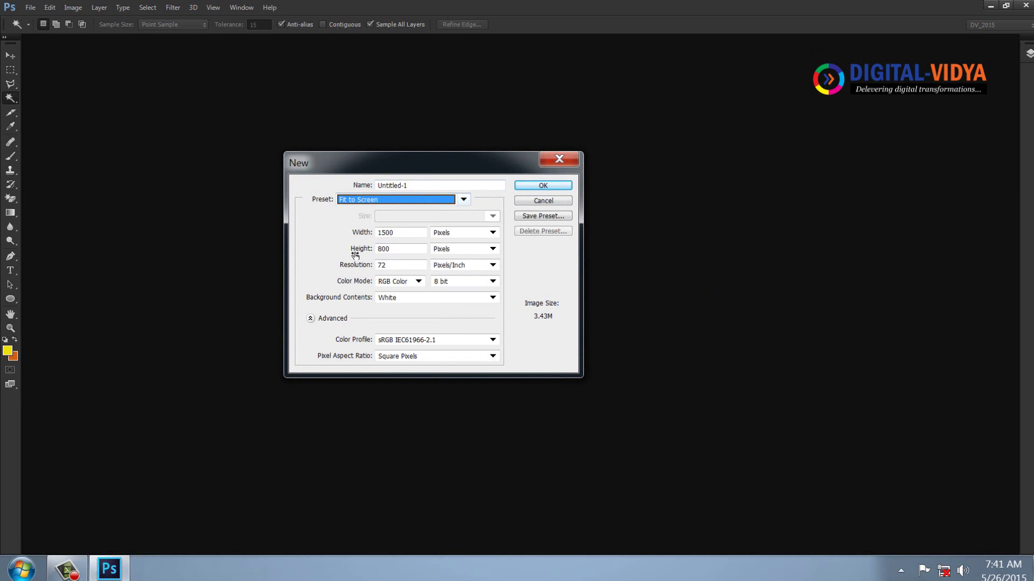
click(542, 185)
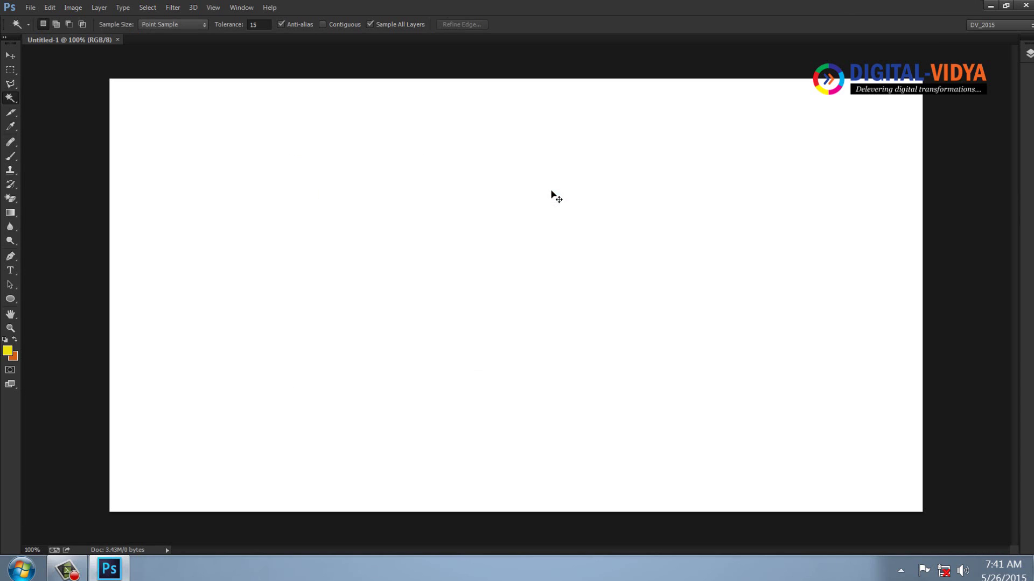
Step: Set the foreground colour to a bright orange
click(13, 354)
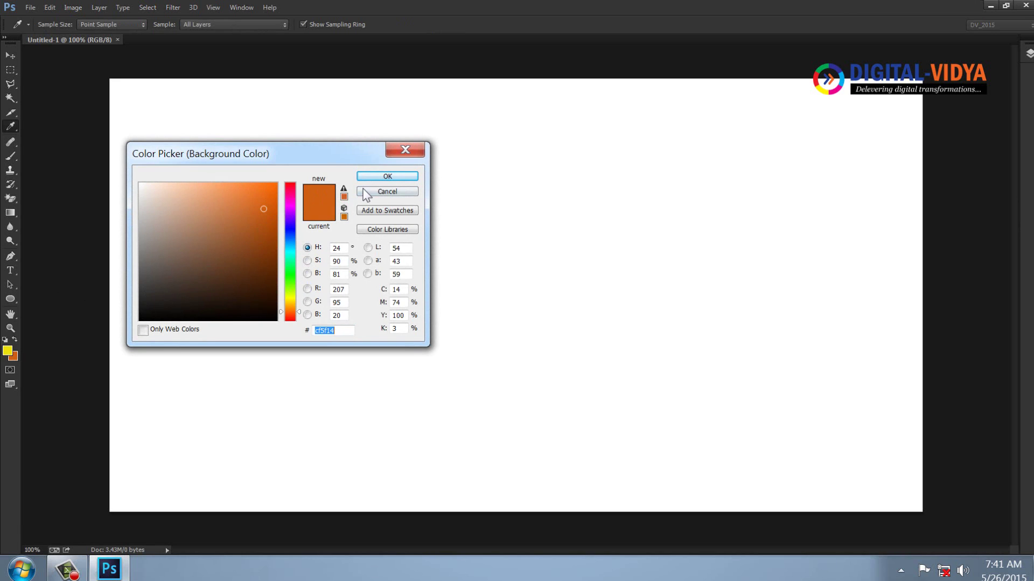
click(387, 192)
click(8, 351)
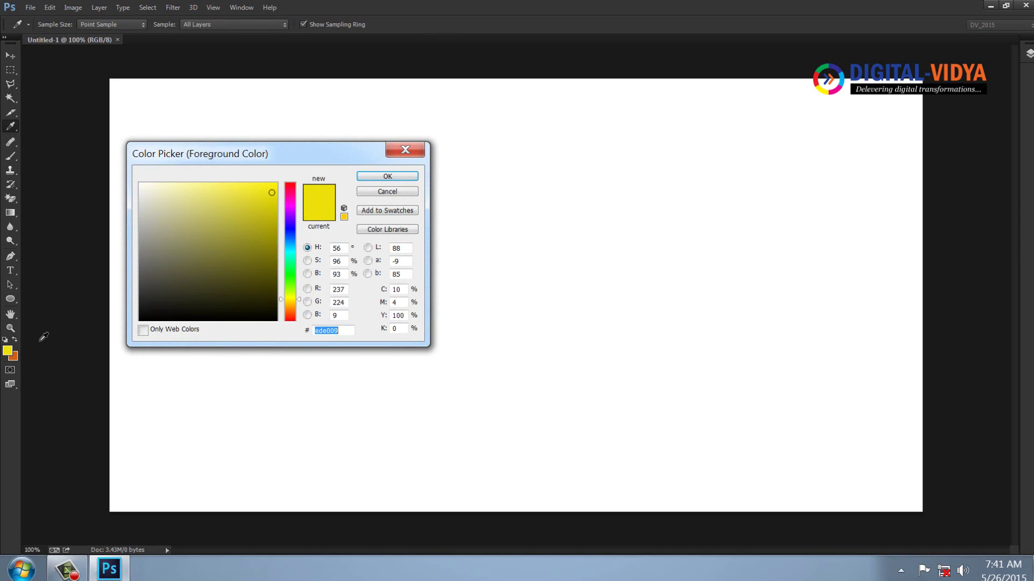
click(13, 355)
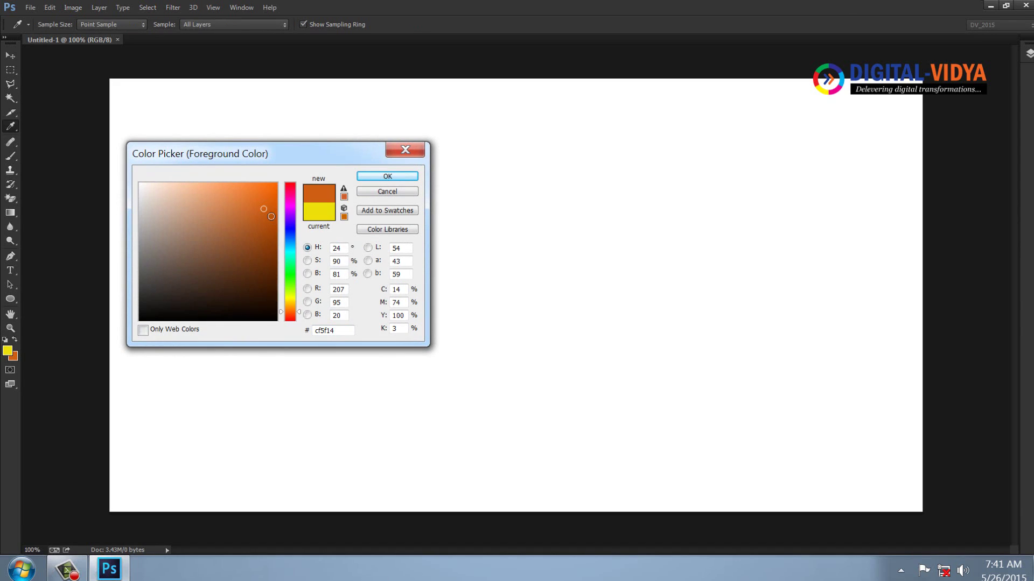
click(254, 187)
click(388, 176)
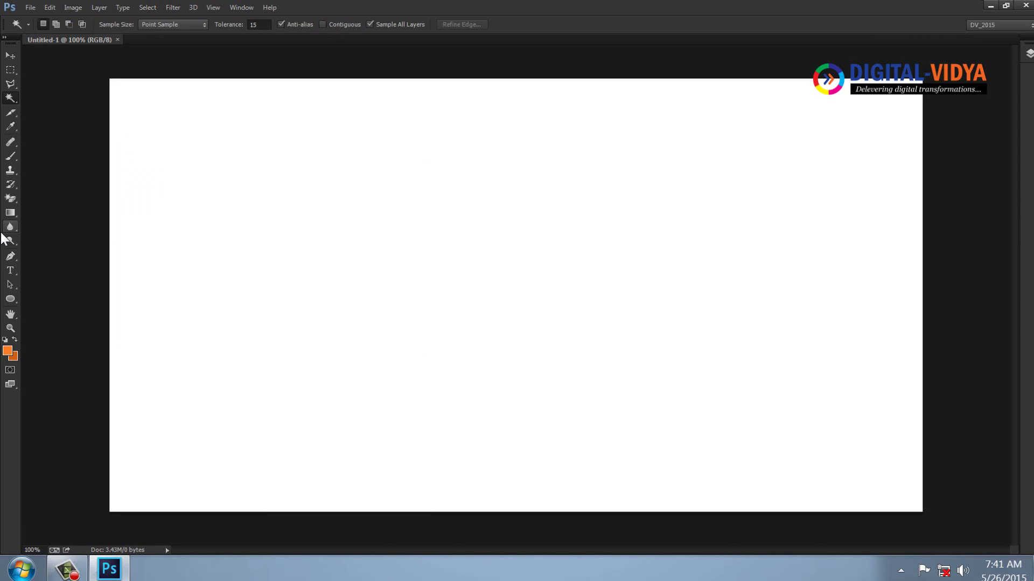
Step: Fill the canvas with a non-reversed radial gradient, light in the centre, dark at the edges
click(10, 213)
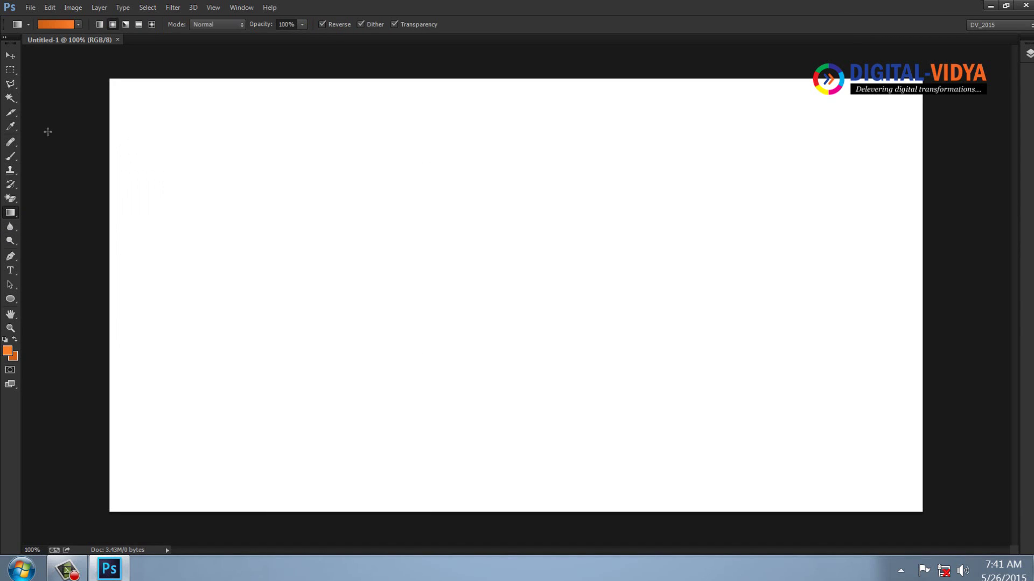
click(113, 24)
drag(469, 280, 114, 273)
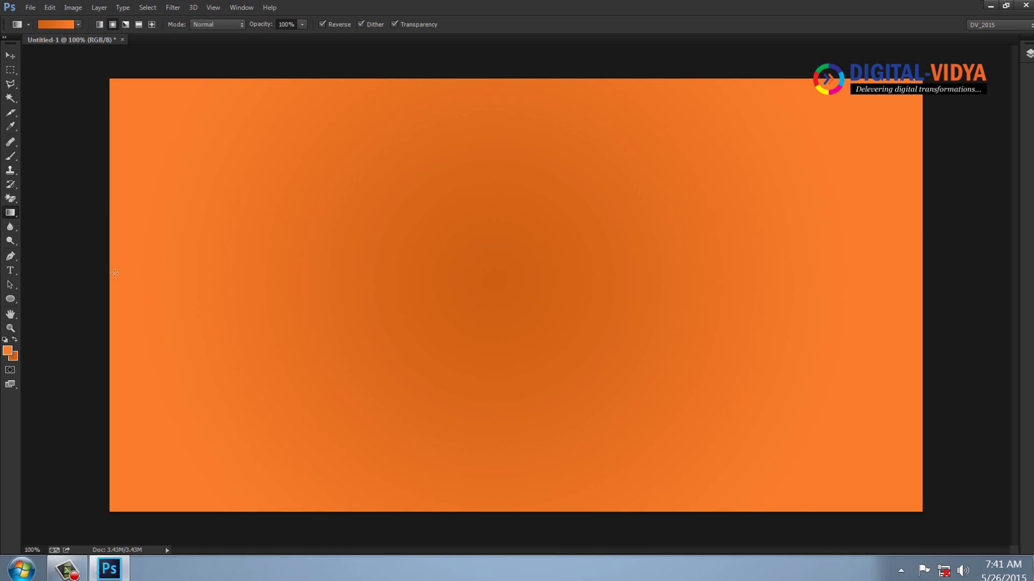
click(344, 25)
drag(496, 289, 185, 291)
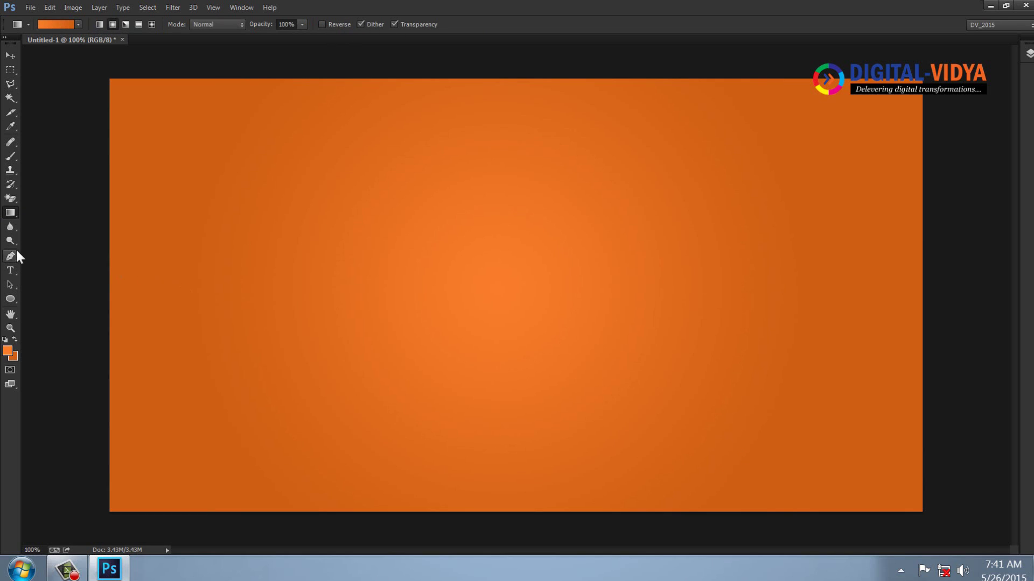
Step: Set the foreground colour to bright yellow and add a new empty layer
click(7, 351)
click(291, 298)
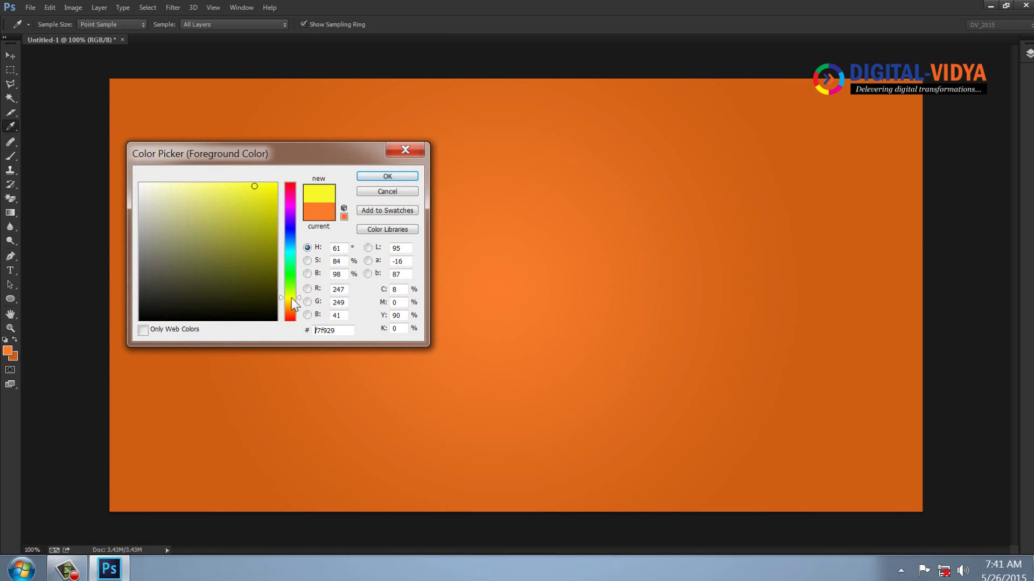
click(387, 176)
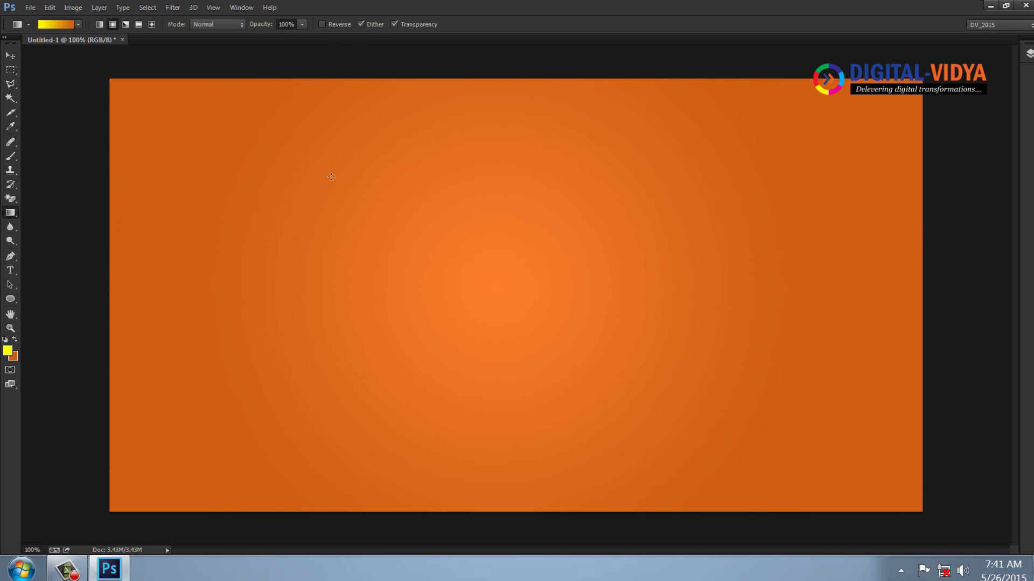
click(1029, 53)
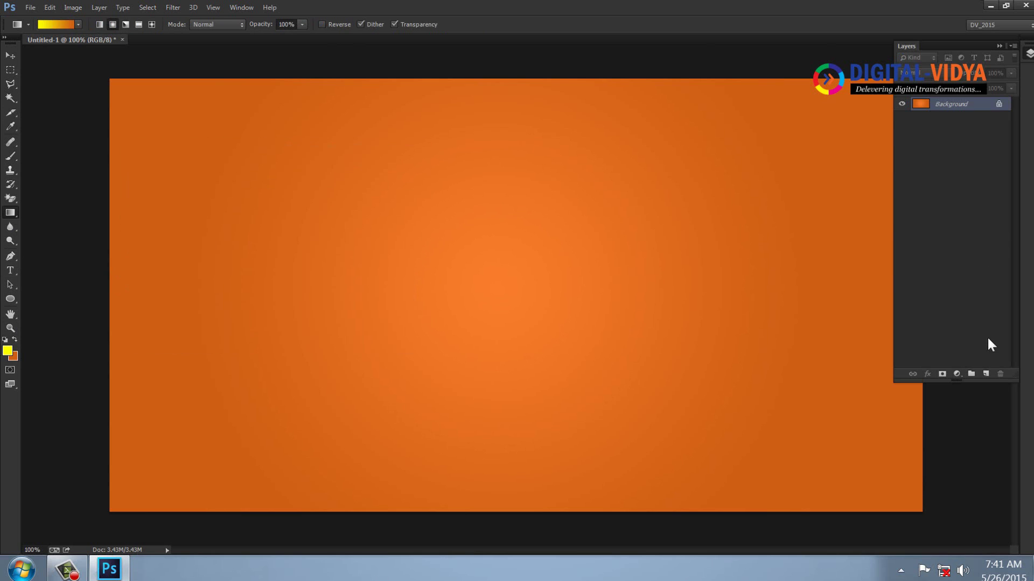
click(985, 373)
Step: Select the woman-silhouette brush preset at 500 px and show the rulers
click(11, 158)
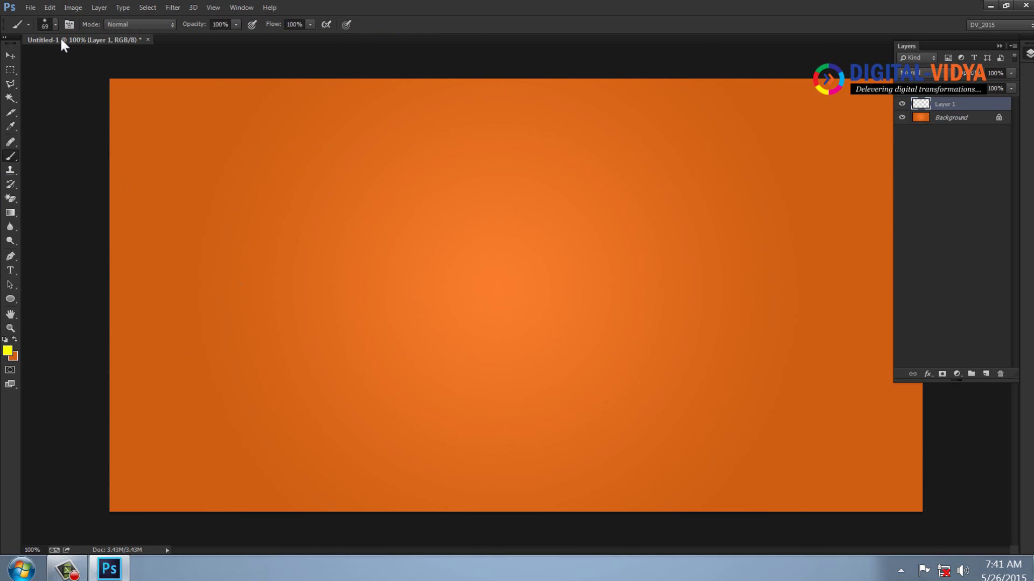
click(54, 24)
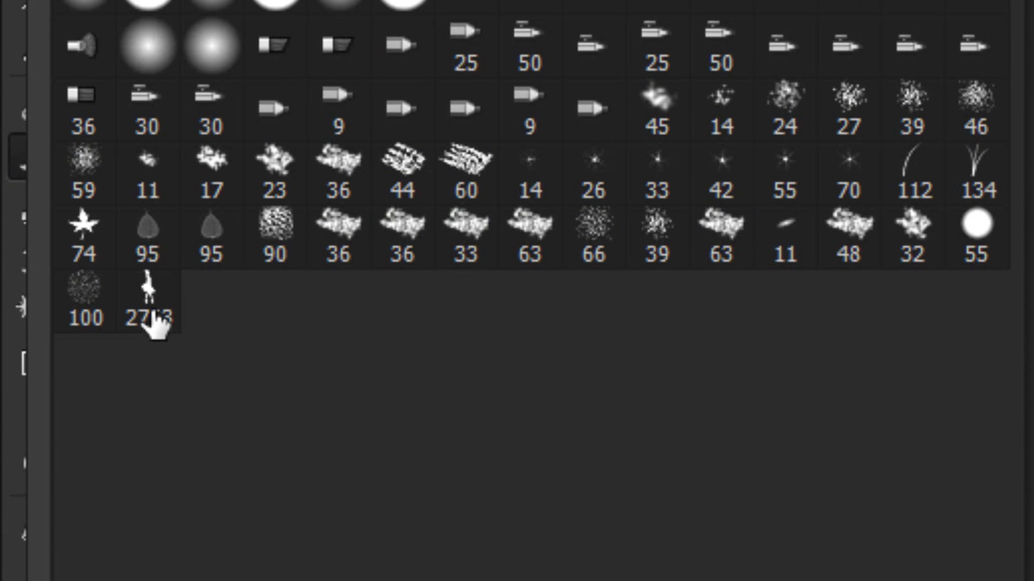
click(153, 312)
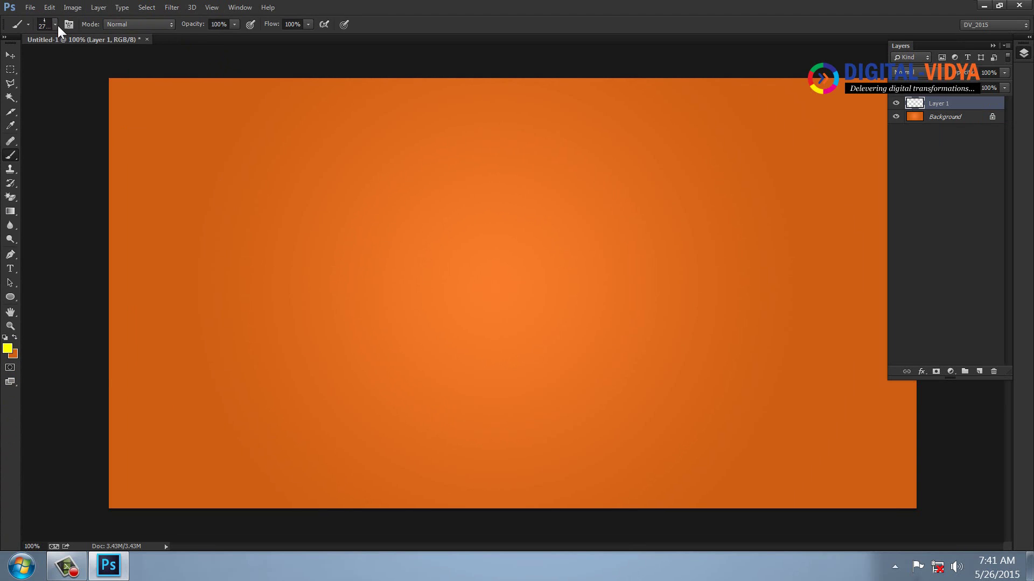
click(55, 24)
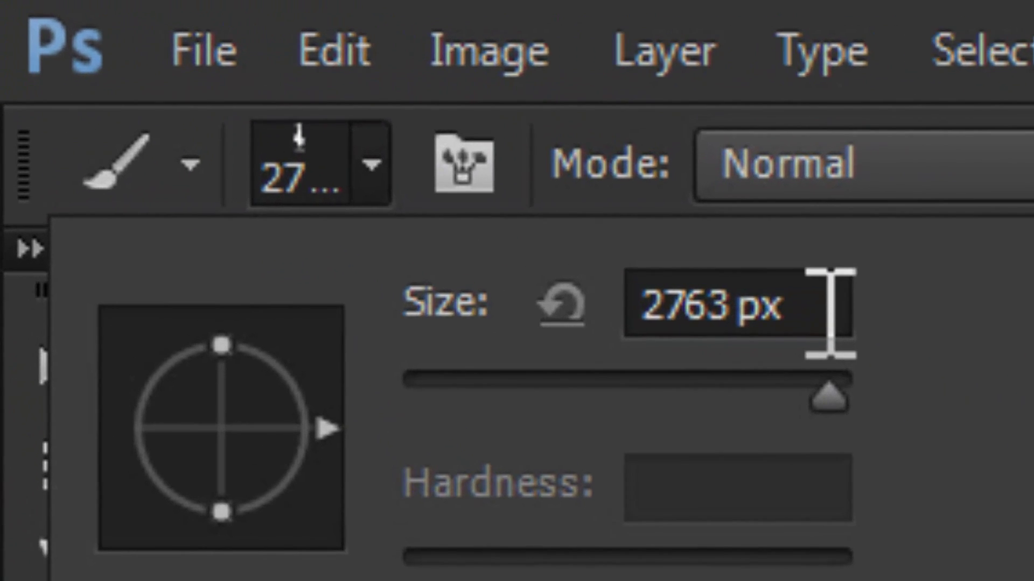
click(122, 45)
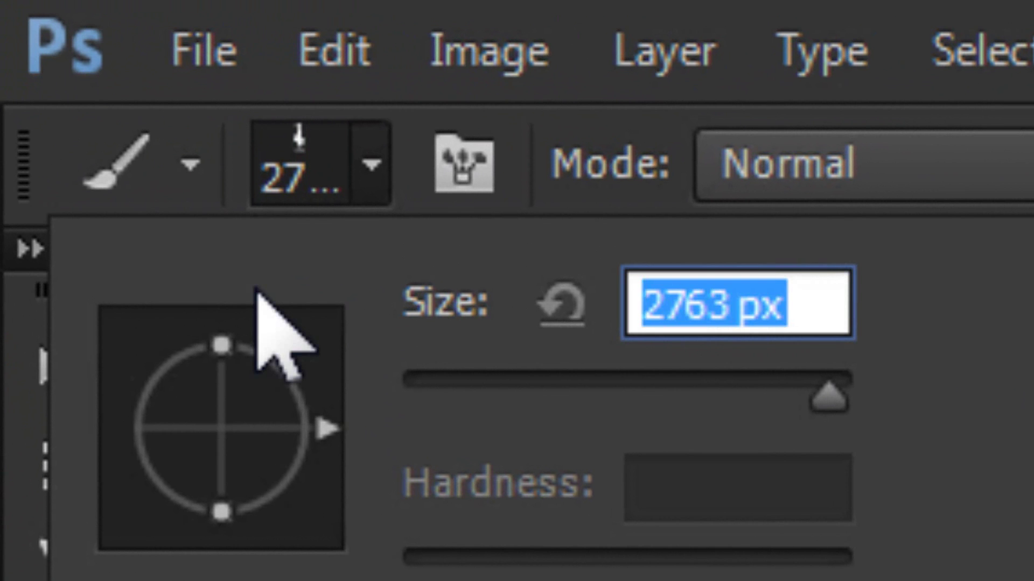
text(500)
key(Return)
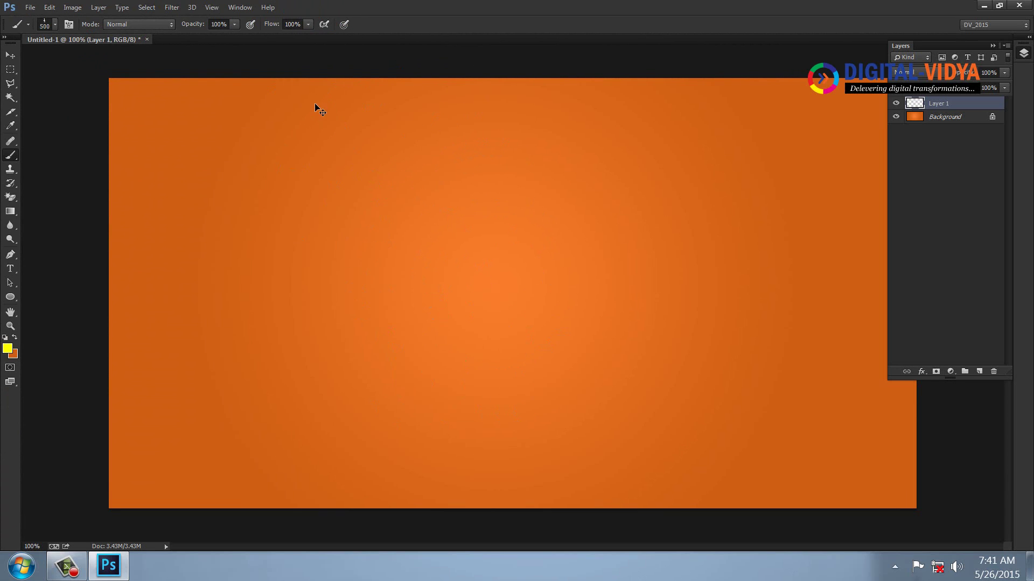
key(ctrl+r)
Step: Drag a horizontal guide down and stamp the first yellow silhouettes at 400 and 300 px
drag(390, 49, 399, 451)
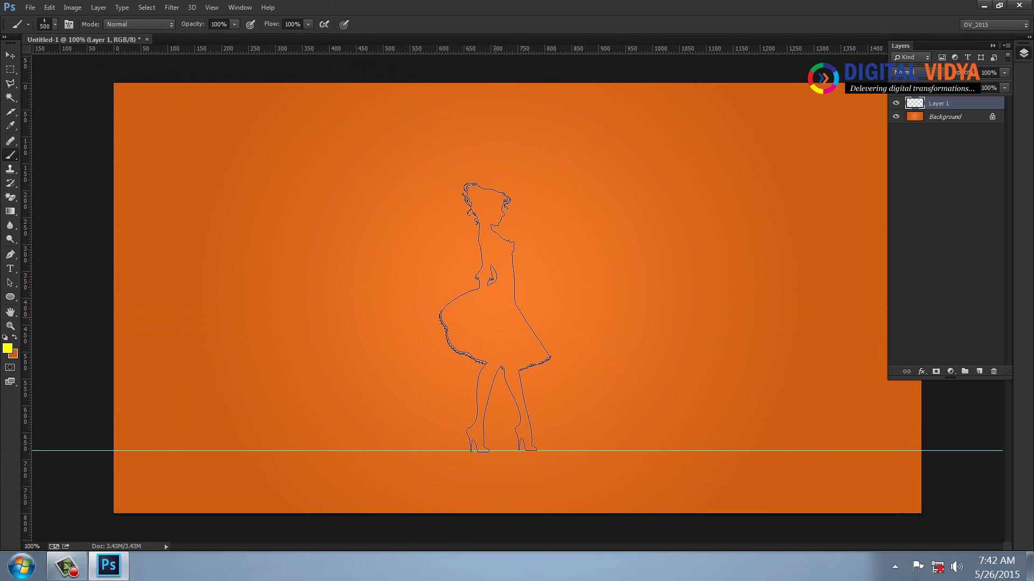
key(alt+BackSpace)
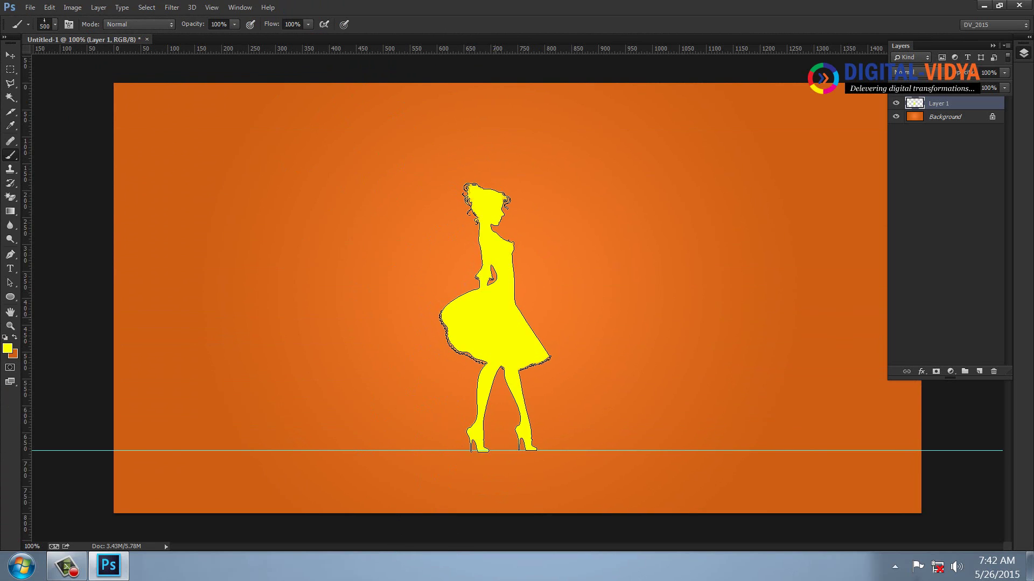
key(bracketleft)
key(bracketleft)
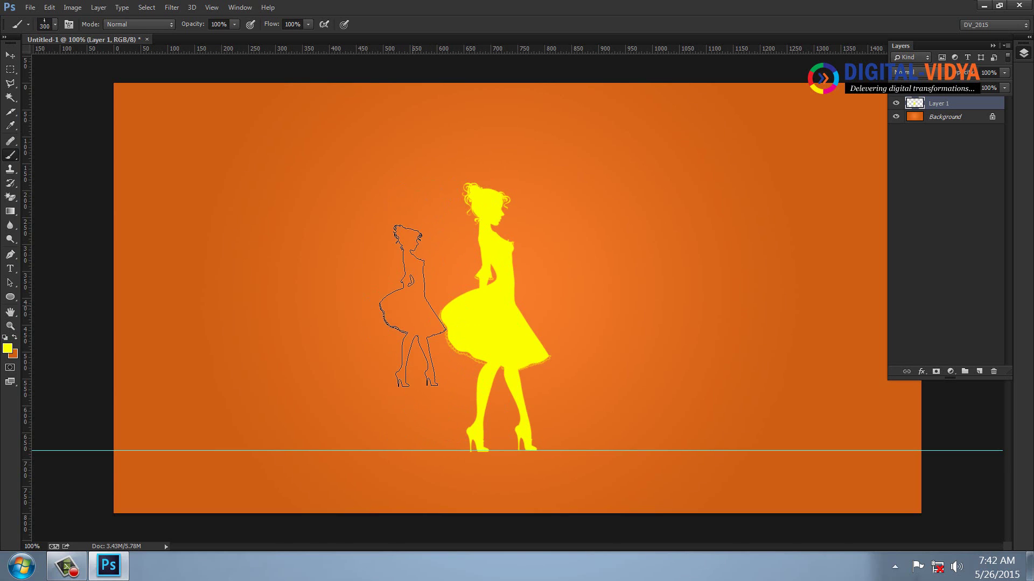
key(bracketright)
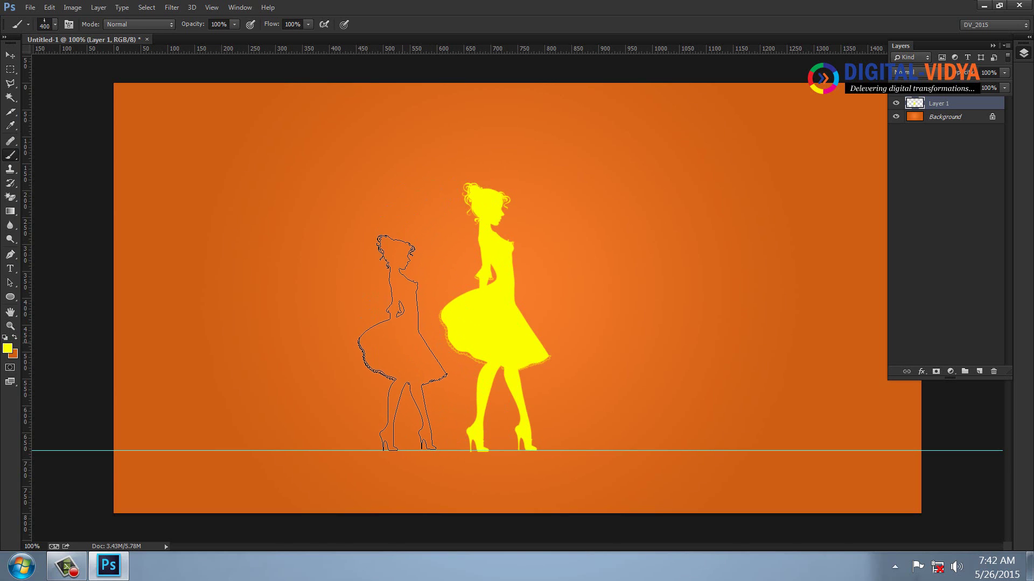
click(402, 342)
key(bracketleft)
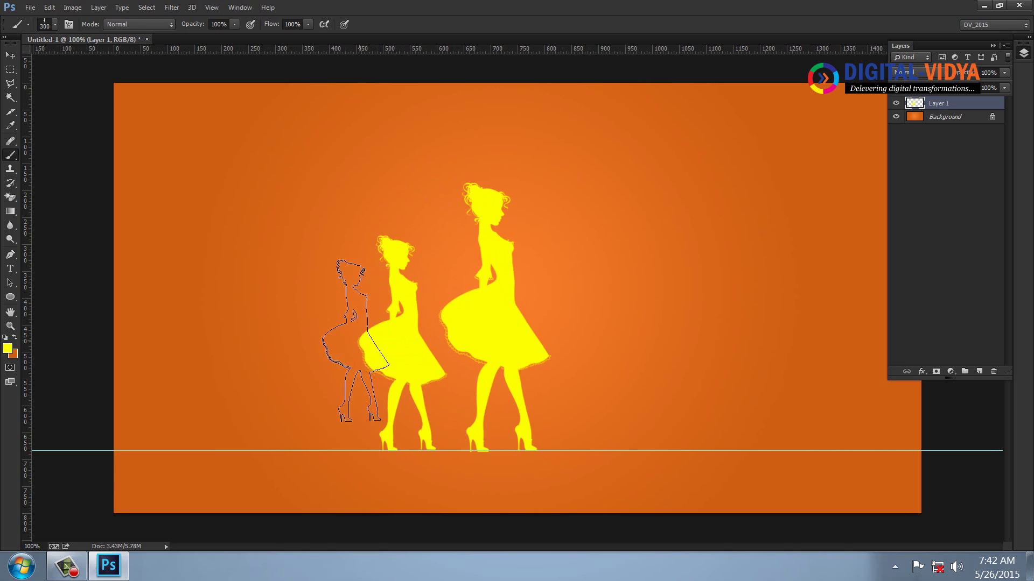
click(339, 370)
Step: Stamp smaller silhouettes at 250, 175 and 150 px leftward along the guide
key(bracketleft)
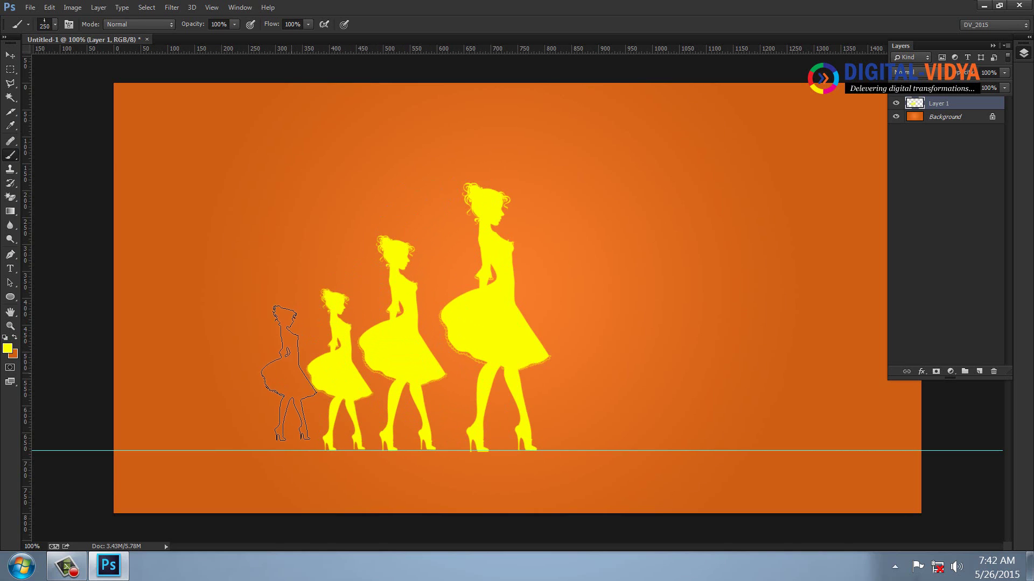
click(282, 383)
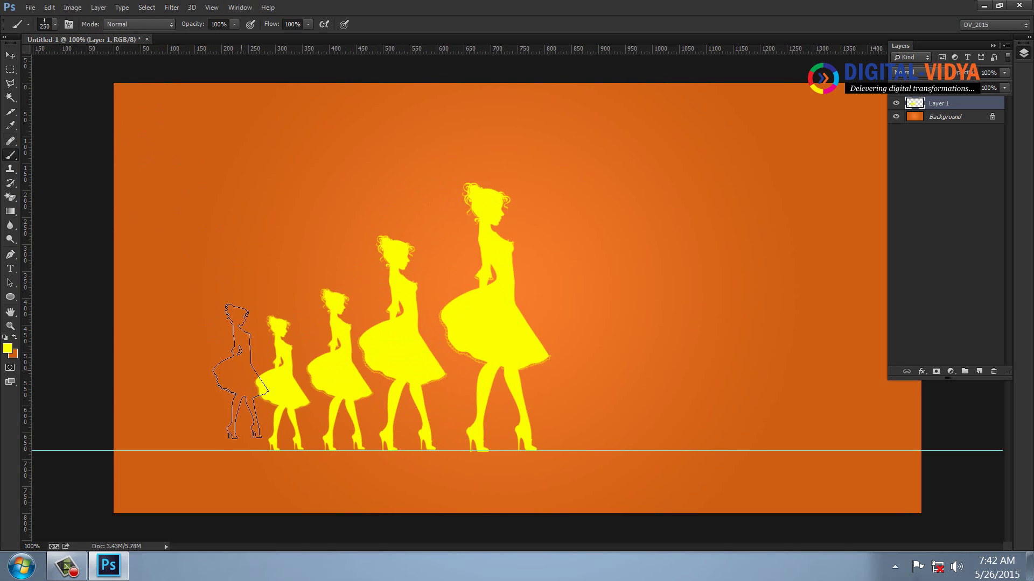
key(bracketleft)
key(bracketleft)
click(225, 397)
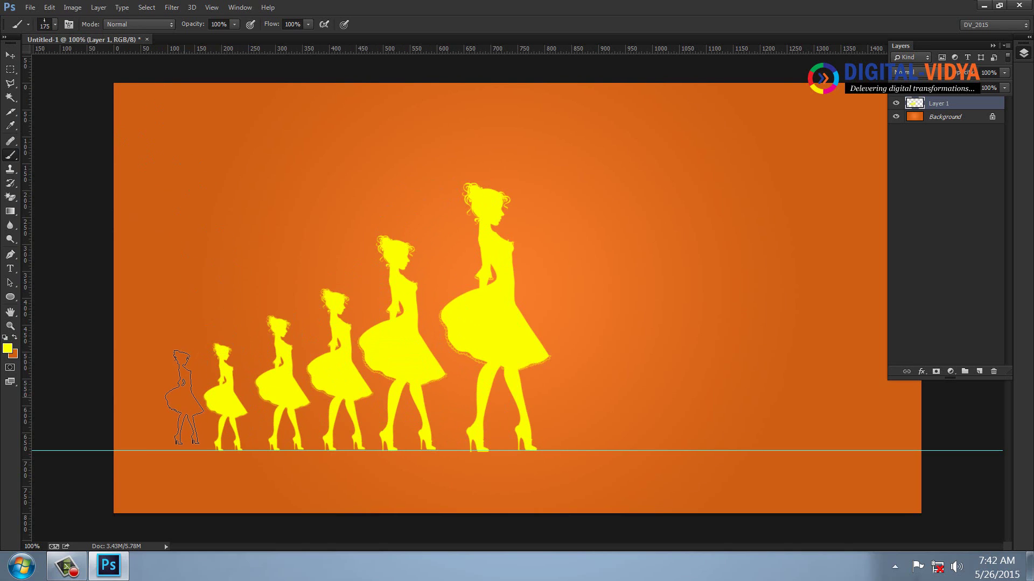
key(bracketleft)
click(182, 404)
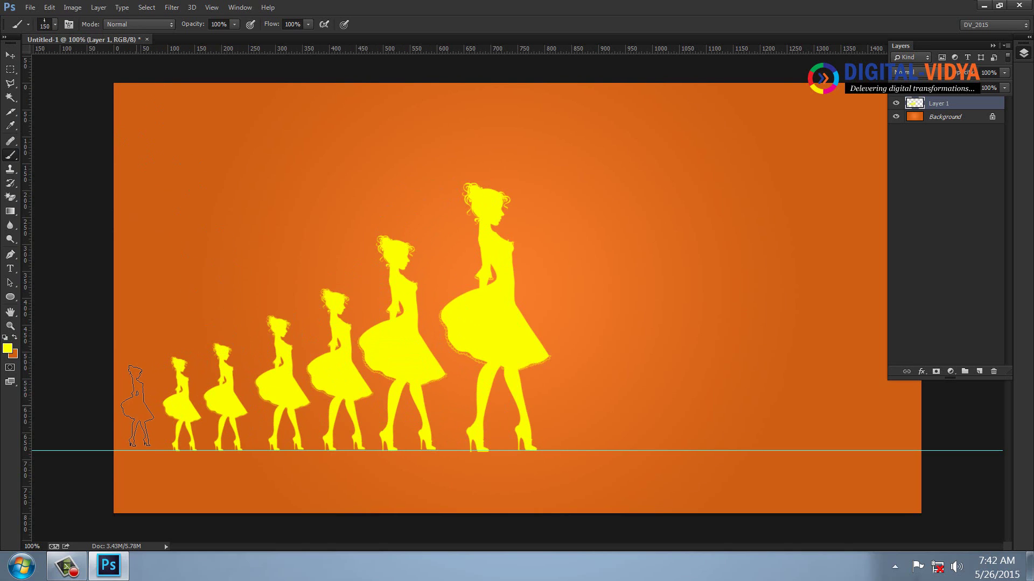
click(138, 409)
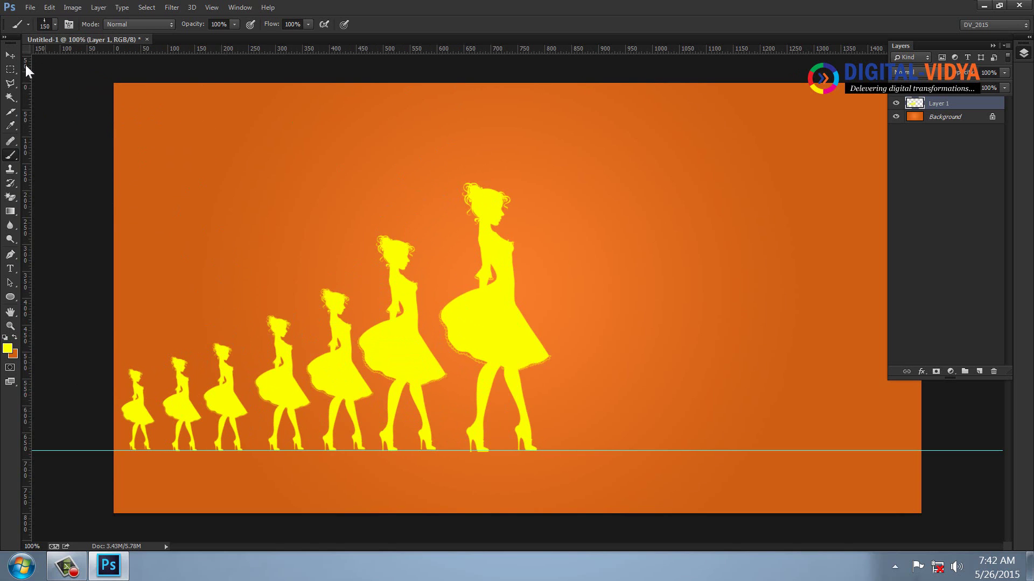
click(8, 56)
Step: Alt-drag a copy of the silhouette row, flip it horizontally, and move it to the right half
drag(501, 266, 698, 204)
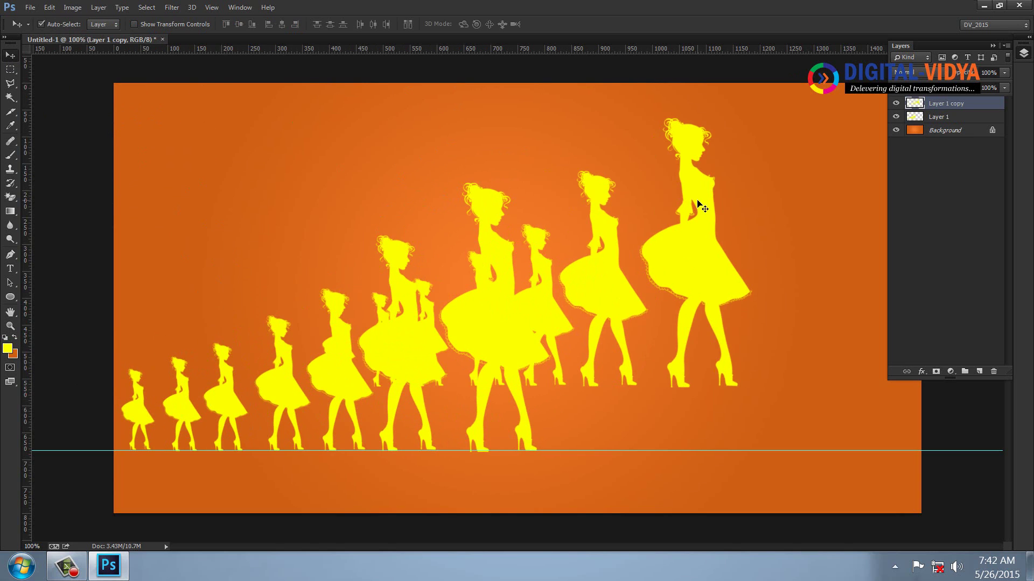
key(ctrl+t)
right_click(693, 193)
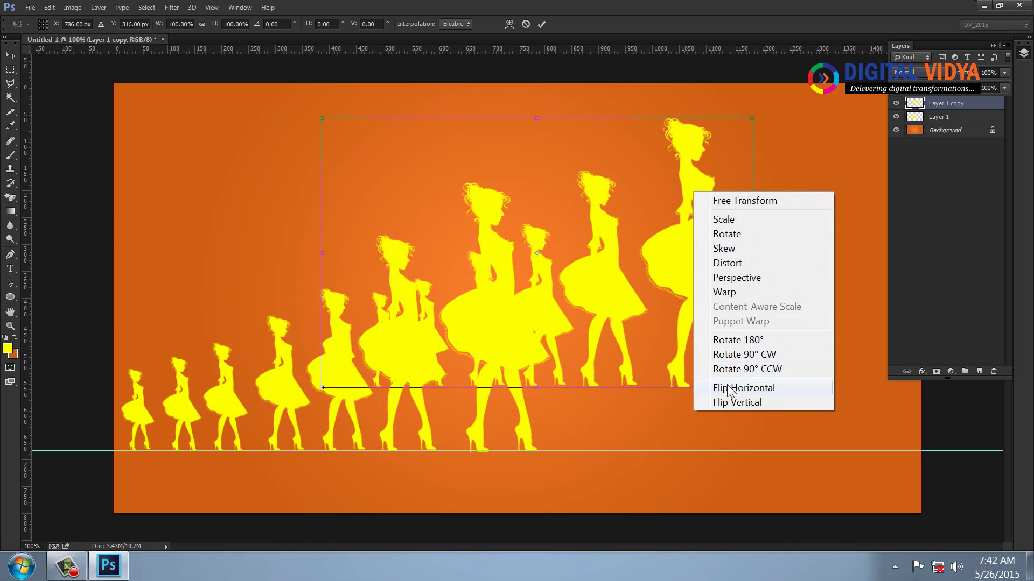
click(718, 387)
key(Return)
drag(400, 232, 613, 304)
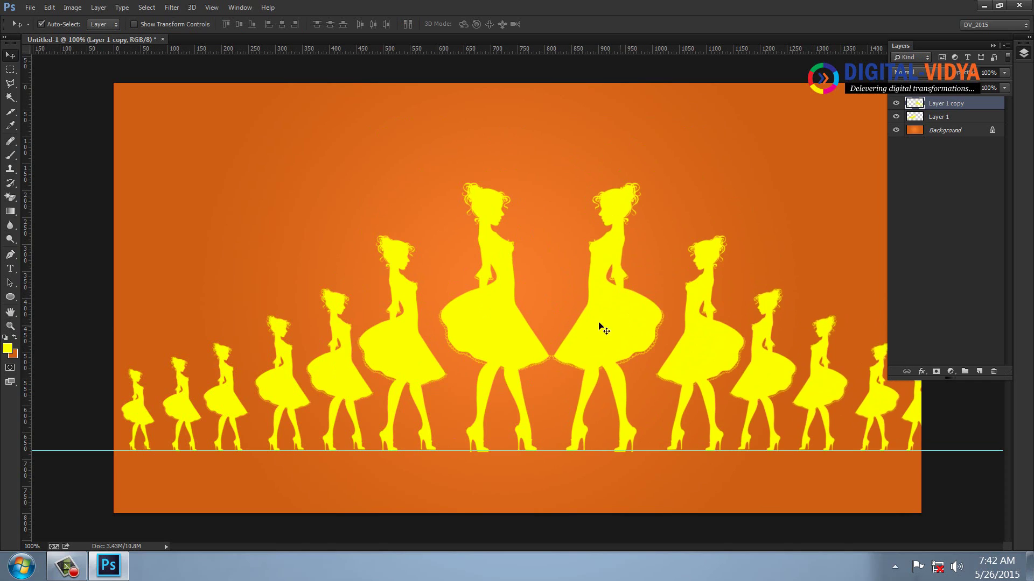
Step: Close the silhouette file without saving and create a new 1500×800 Fit to Screen document
key(ctrl+w)
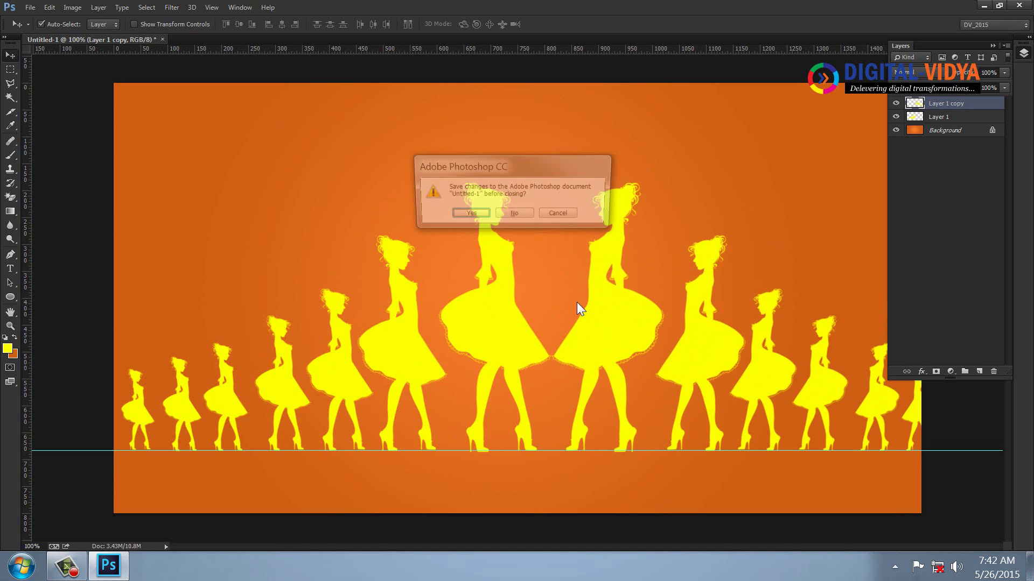
click(517, 218)
key(ctrl+n)
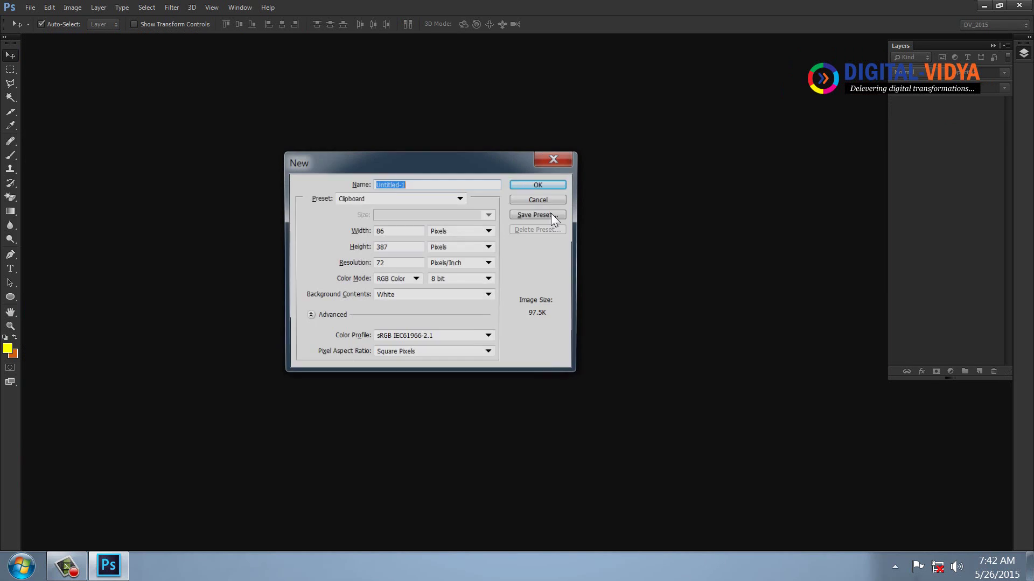
click(409, 199)
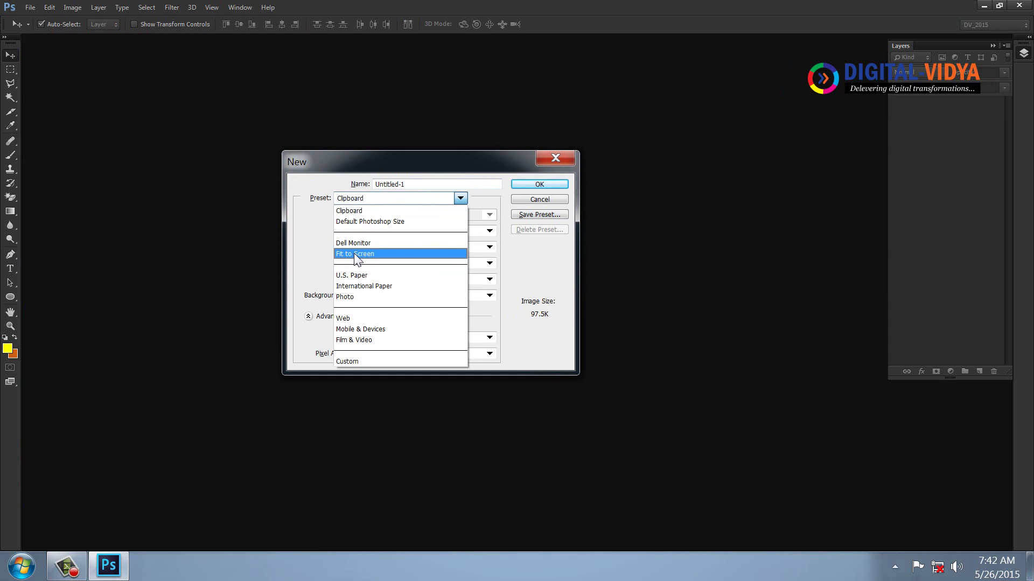
click(355, 254)
click(542, 183)
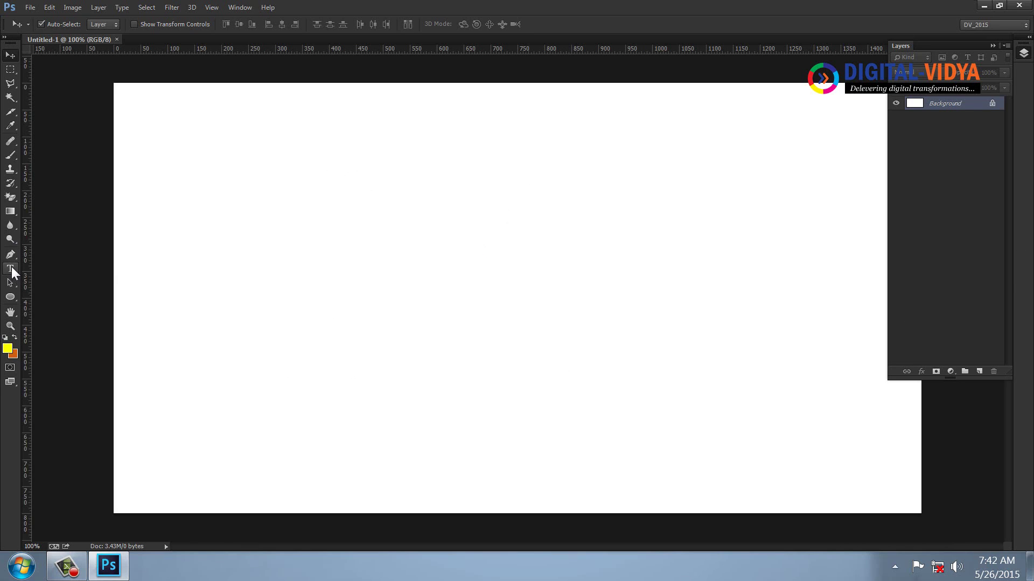
Step: Type 'DIGITAL Learning' in black at 72 pt on the canvas
click(10, 269)
click(270, 247)
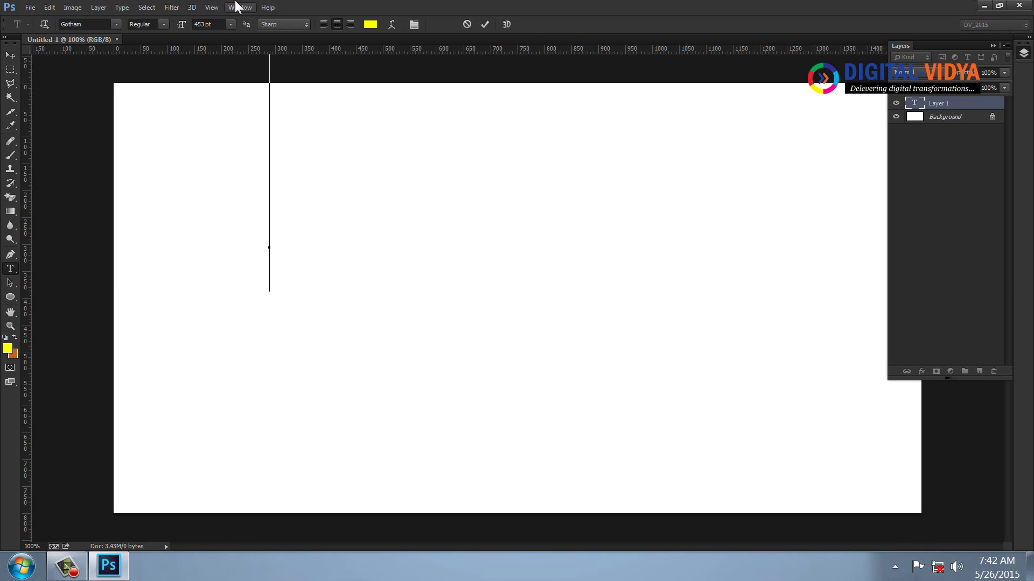
click(229, 25)
click(247, 248)
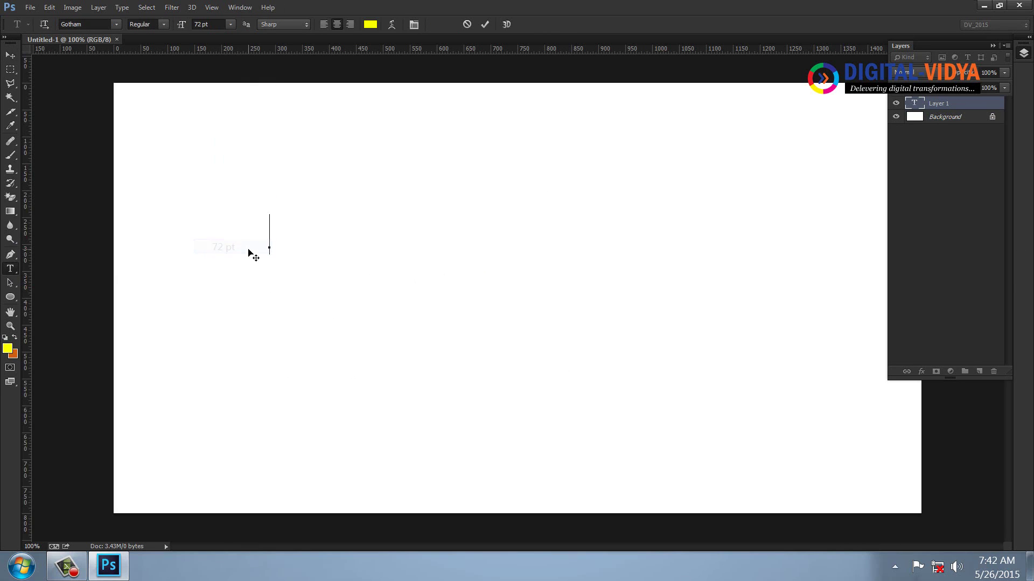
text(DIGITA)
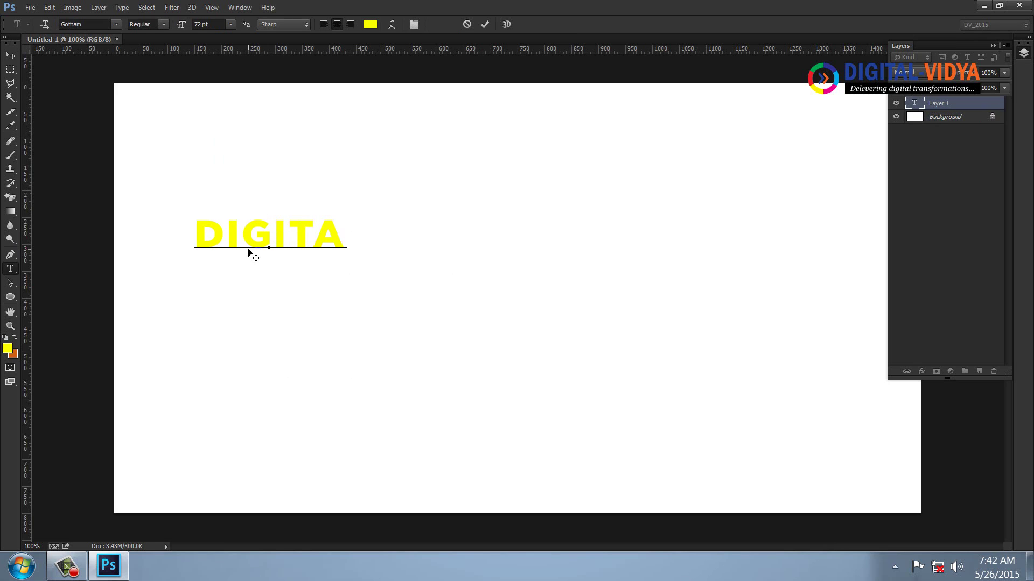
text(L)
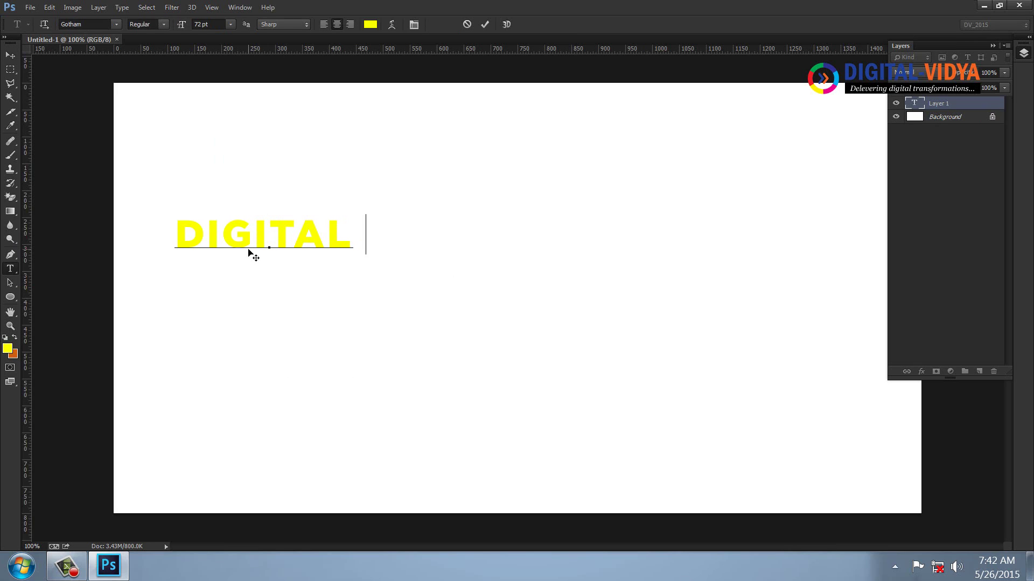
key(BackSpace)
key(ctrl+a)
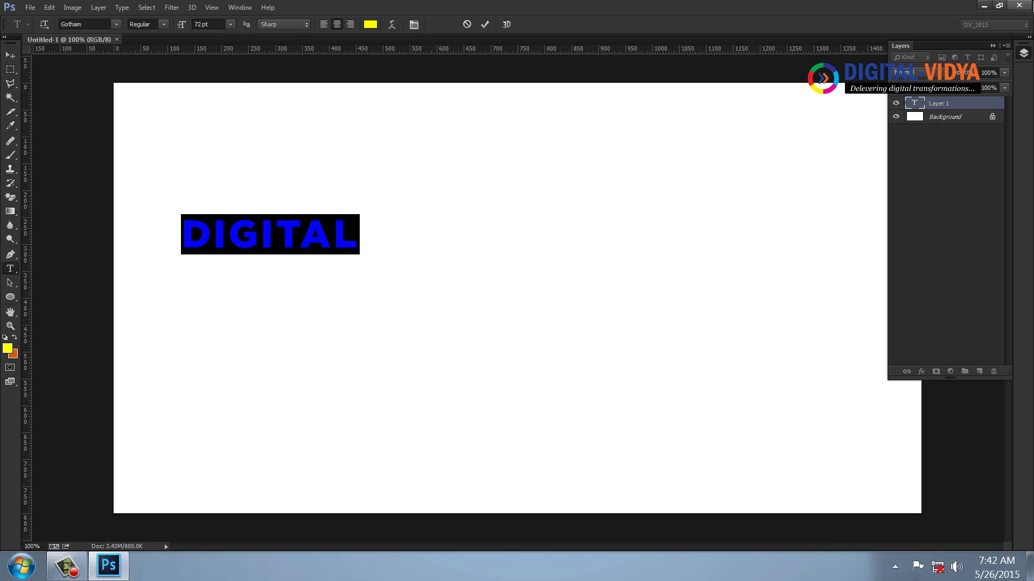
click(5, 337)
click(354, 227)
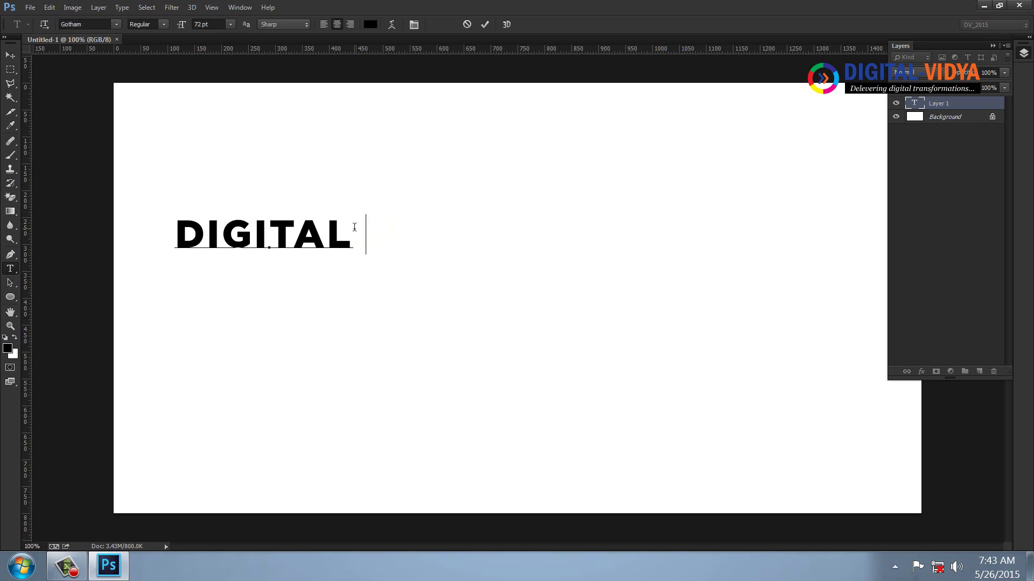
text(Learning)
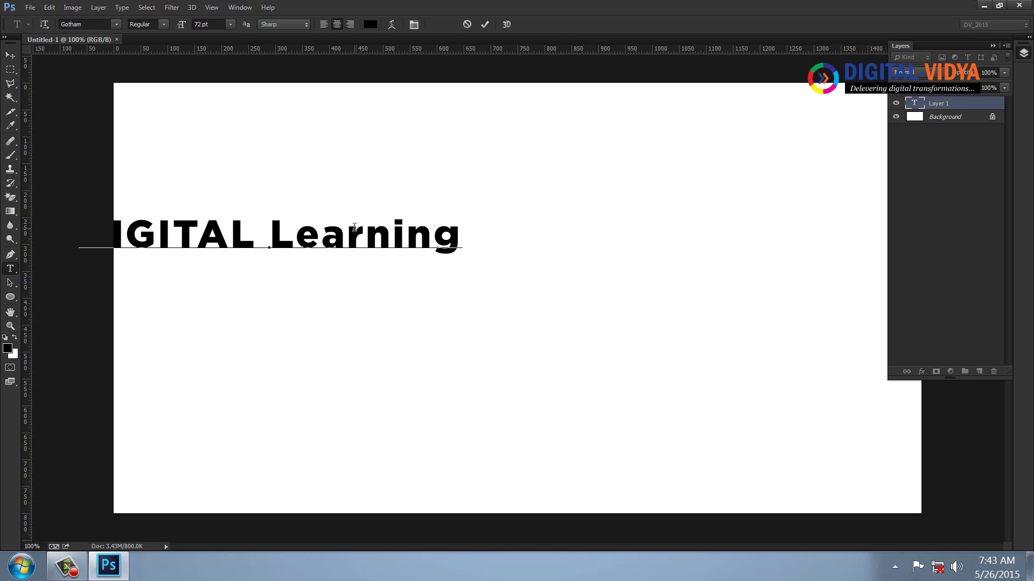
Step: Centre the title on the canvas and warp it with the Arc style
drag(299, 319, 634, 281)
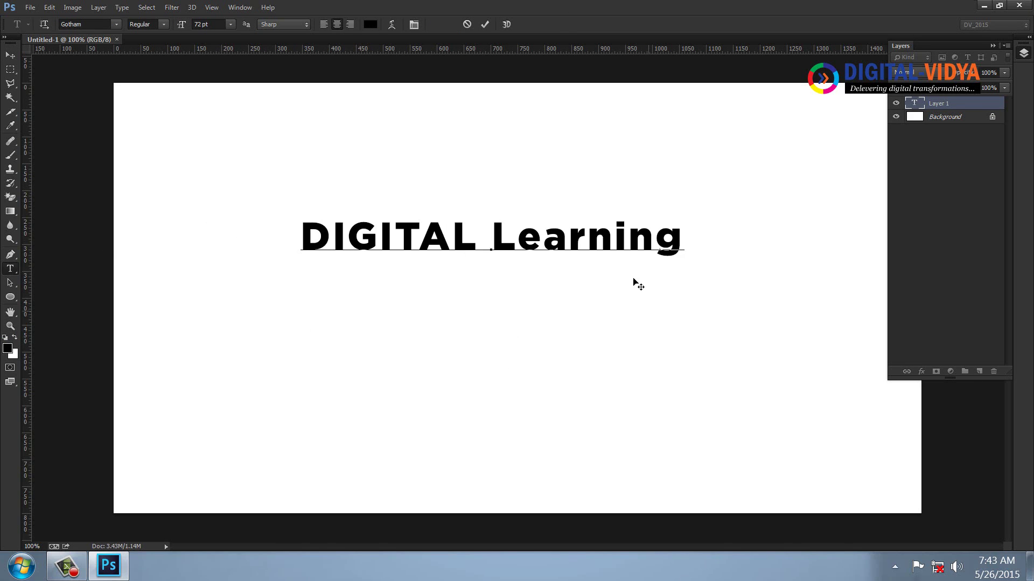
drag(313, 239, 731, 253)
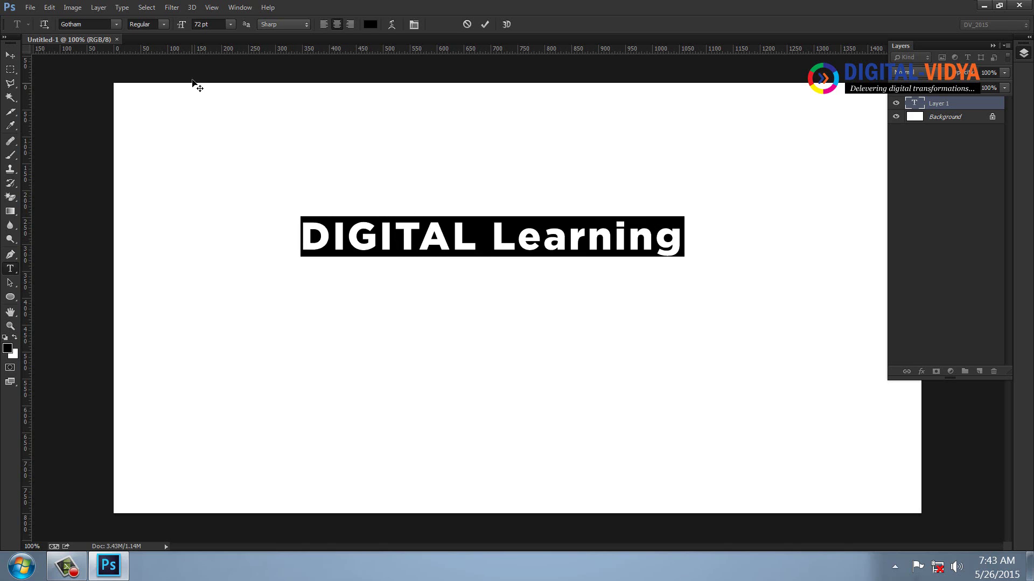
click(393, 22)
click(663, 164)
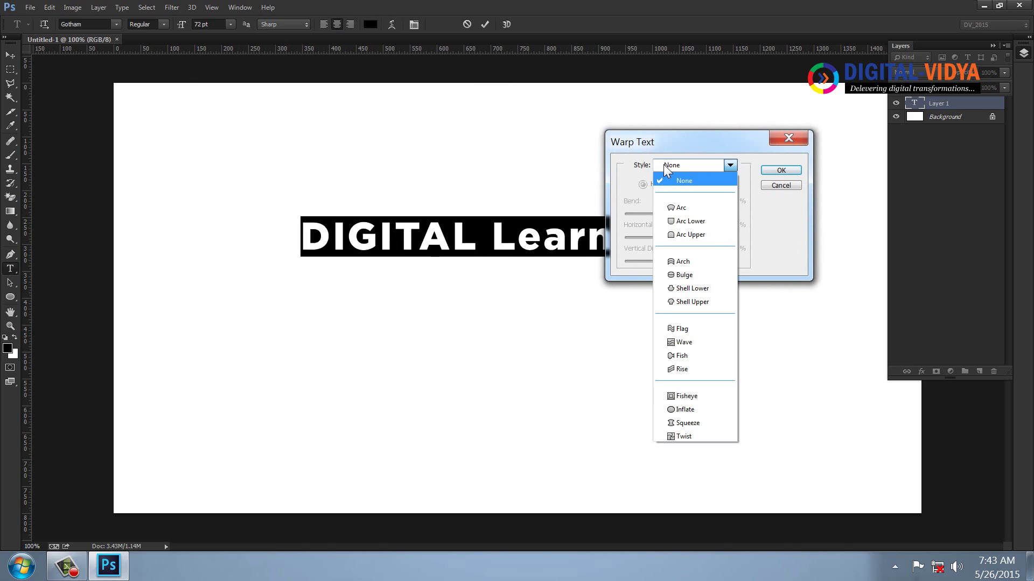
click(679, 209)
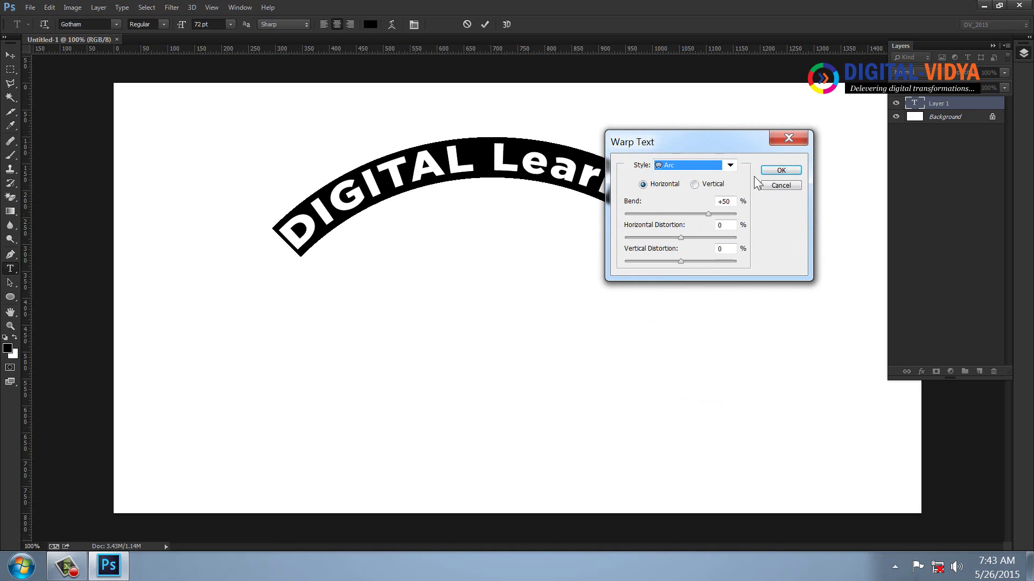
drag(689, 142, 641, 198)
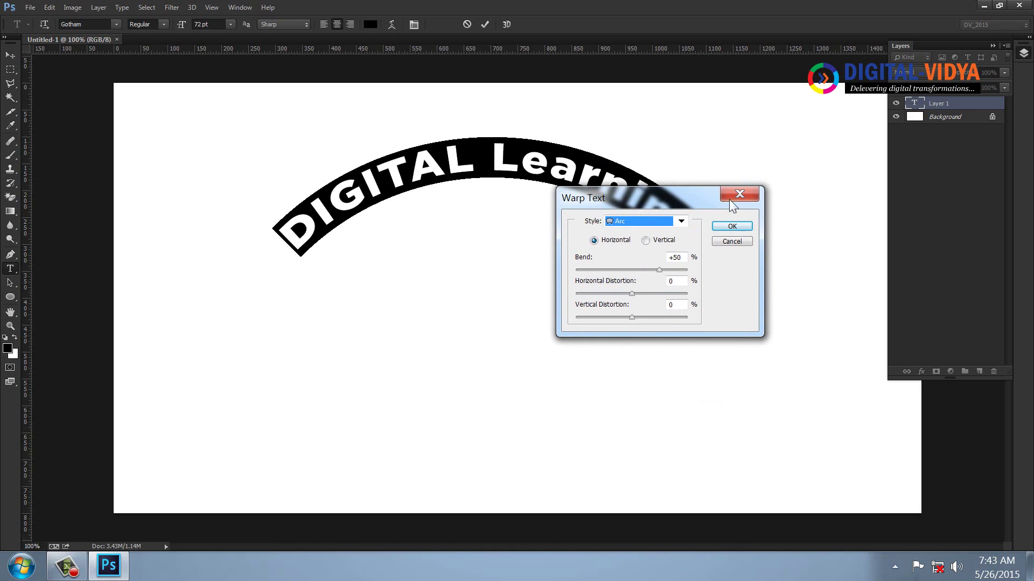
click(736, 227)
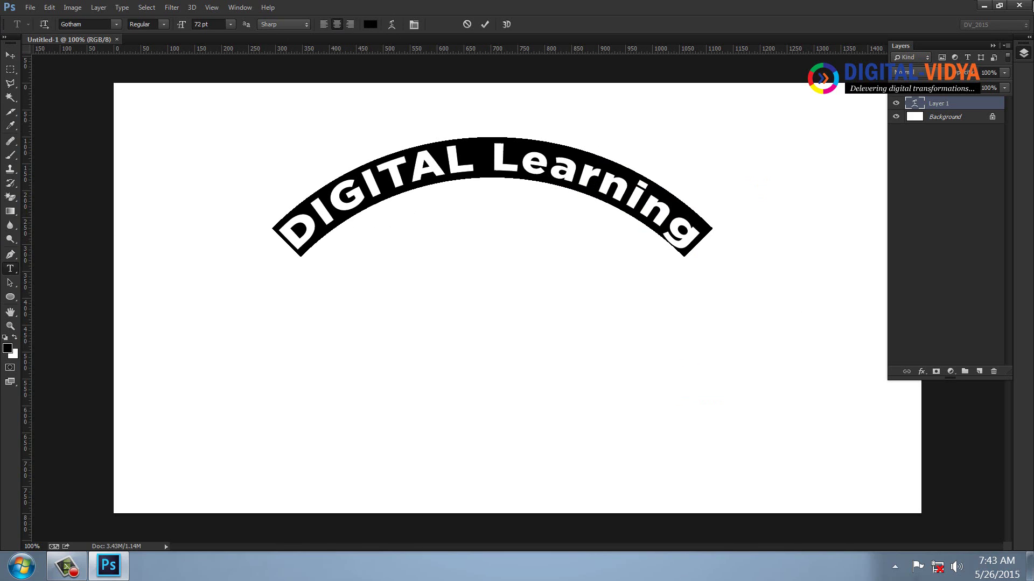
click(11, 55)
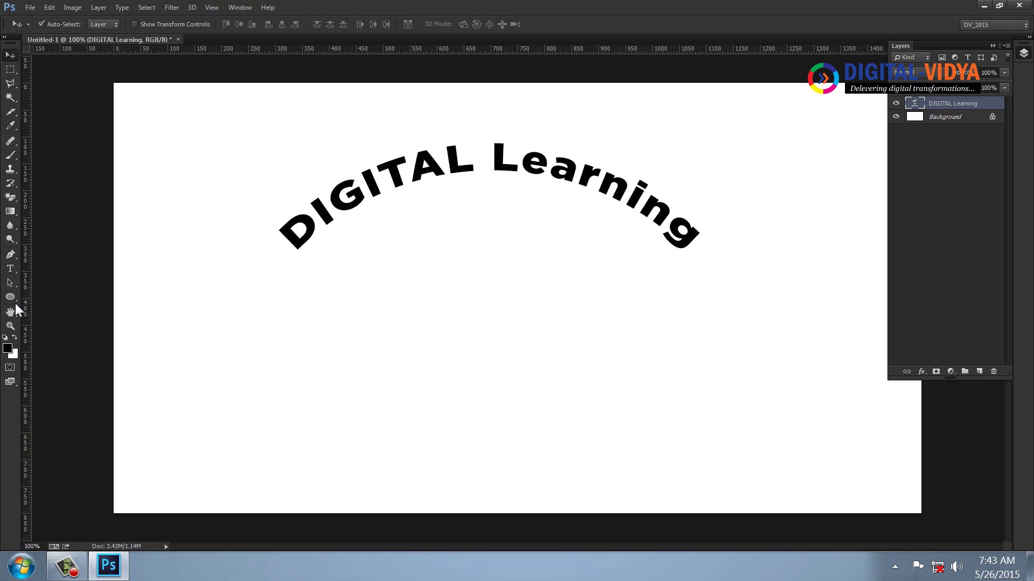
Step: Type the subtitle 'Online Tutorial for Telugu People' below the title
click(10, 268)
click(331, 323)
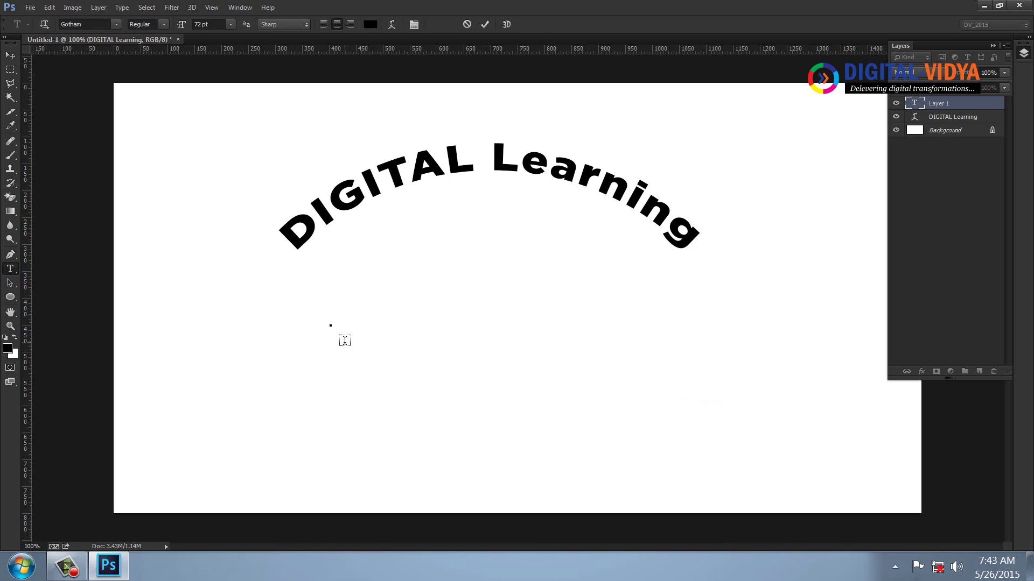
text(Onl;)
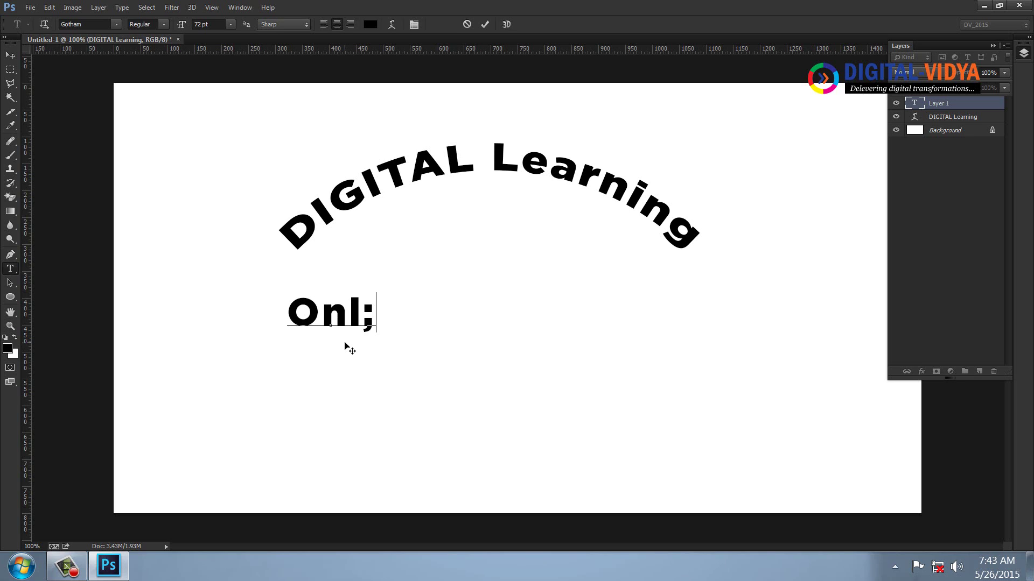
text(ine)
key(BackSpace)
key(BackSpace)
key(BackSpace)
key(BackSpace)
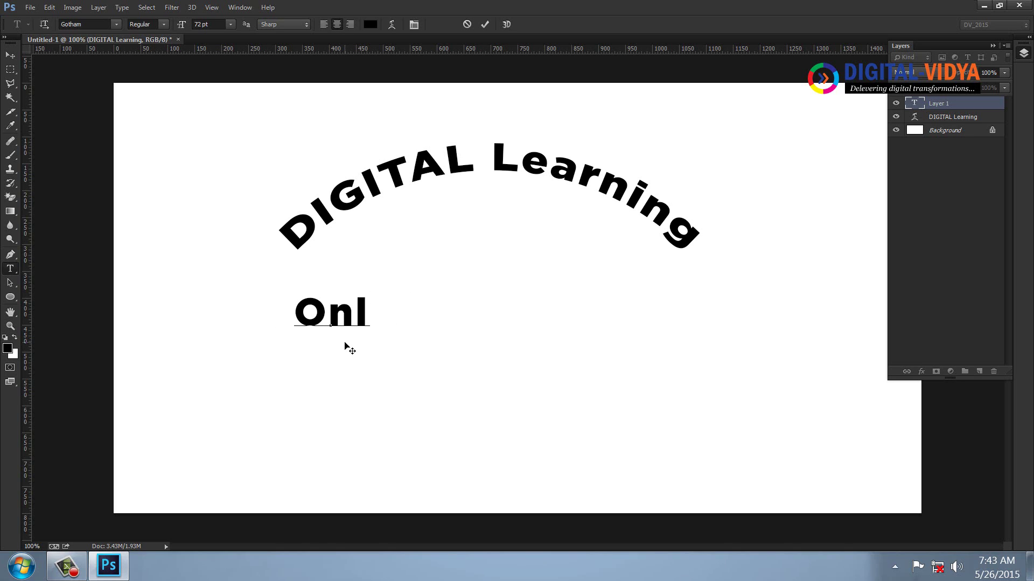
text(ine Tu)
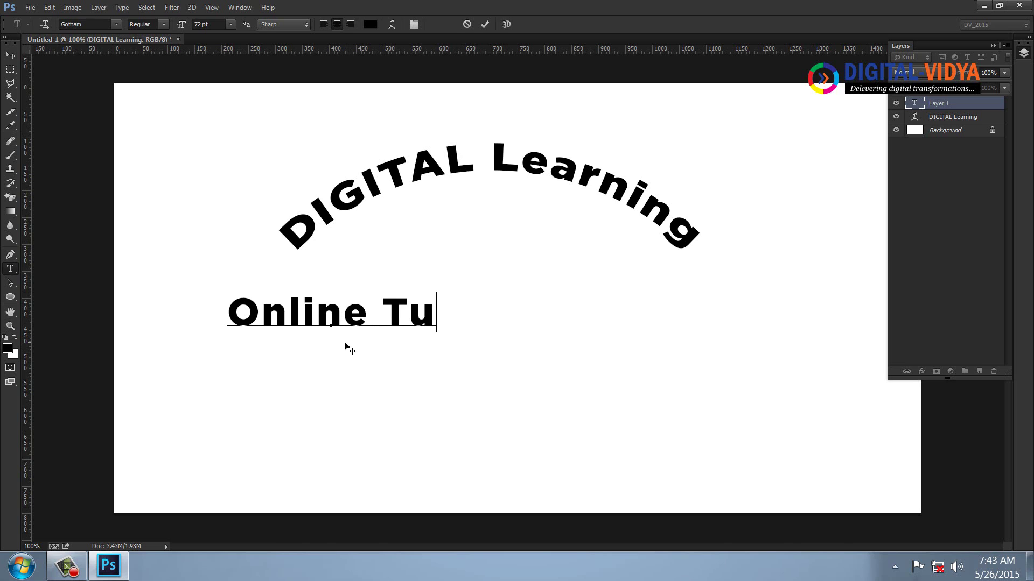
text(torial for)
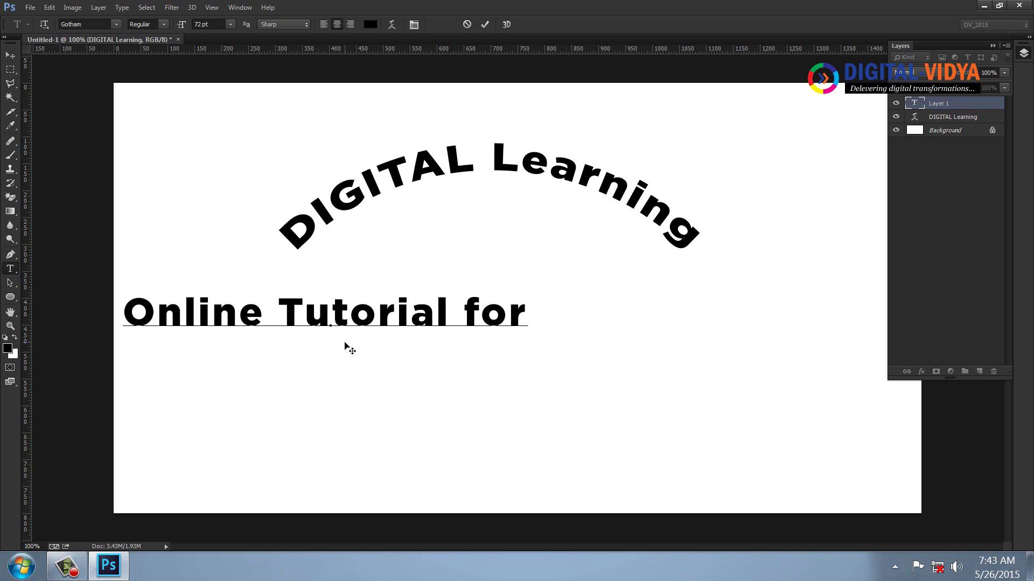
text( Telugu)
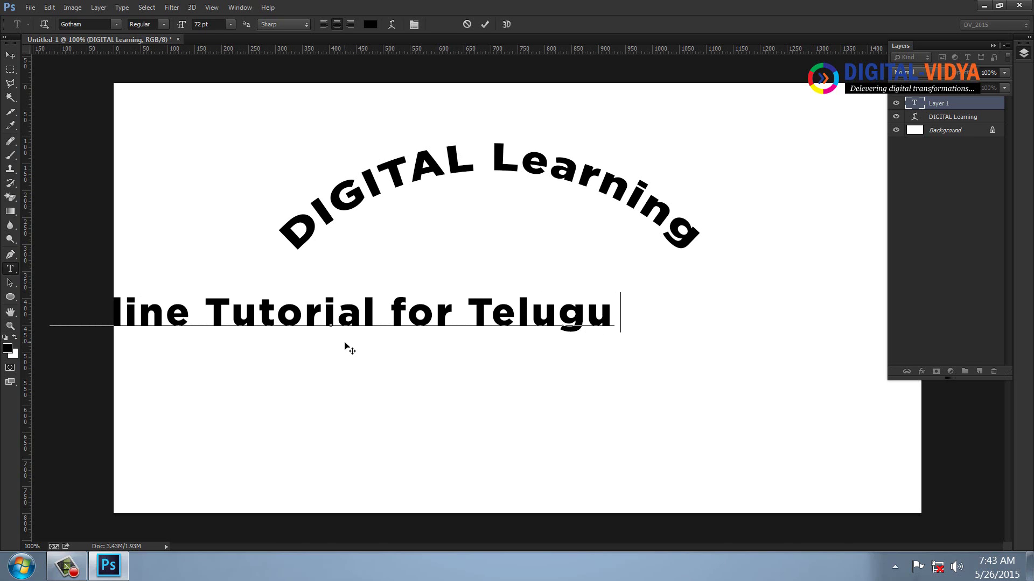
text(People)
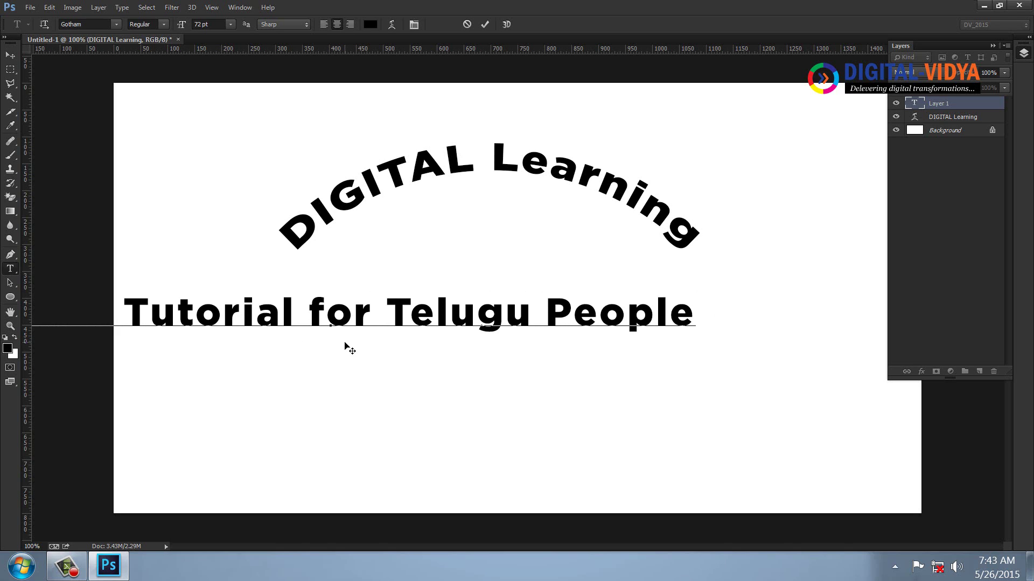
Step: Reduce the subtitle to 37 pt and centre it just under the arched title
key(ctrl+a)
key(ctrl+shift+comma)
key(ctrl+shift+comma)
key(ctrl+shift+comma)
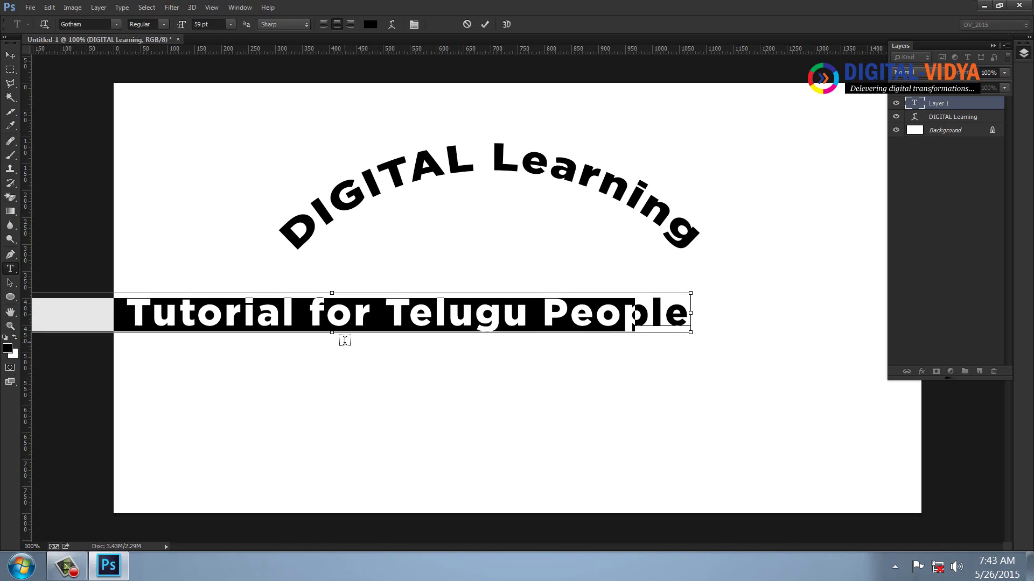
key(ctrl+shift+comma)
key(ctrl+shift+comma)
key(ctrl+shift+comma)
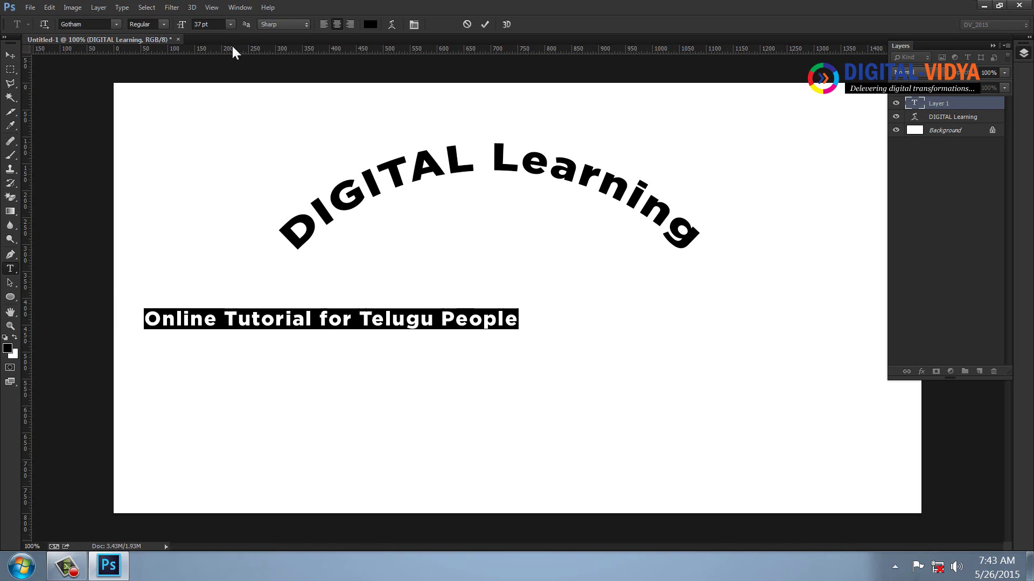
click(10, 55)
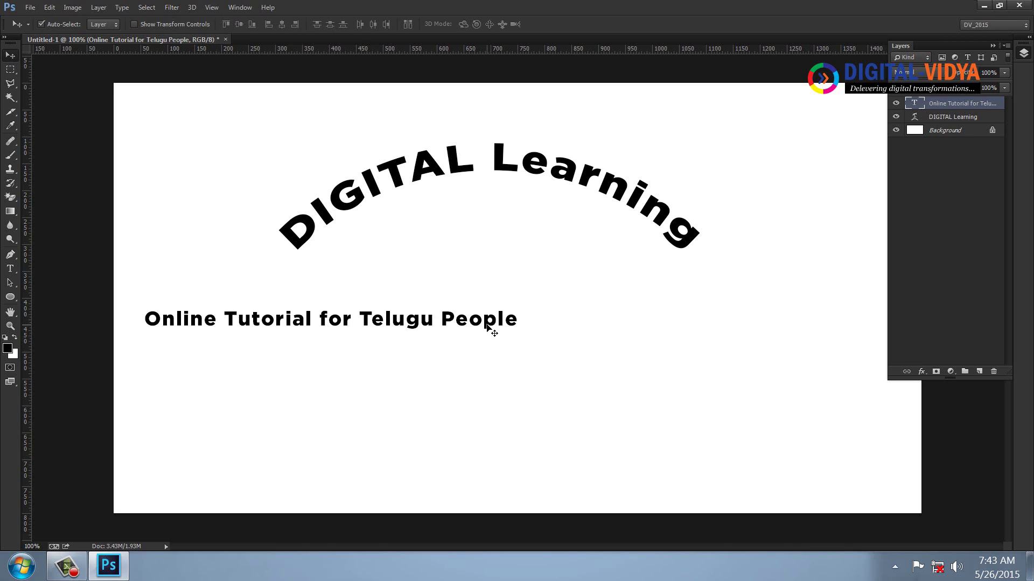
drag(486, 324, 648, 270)
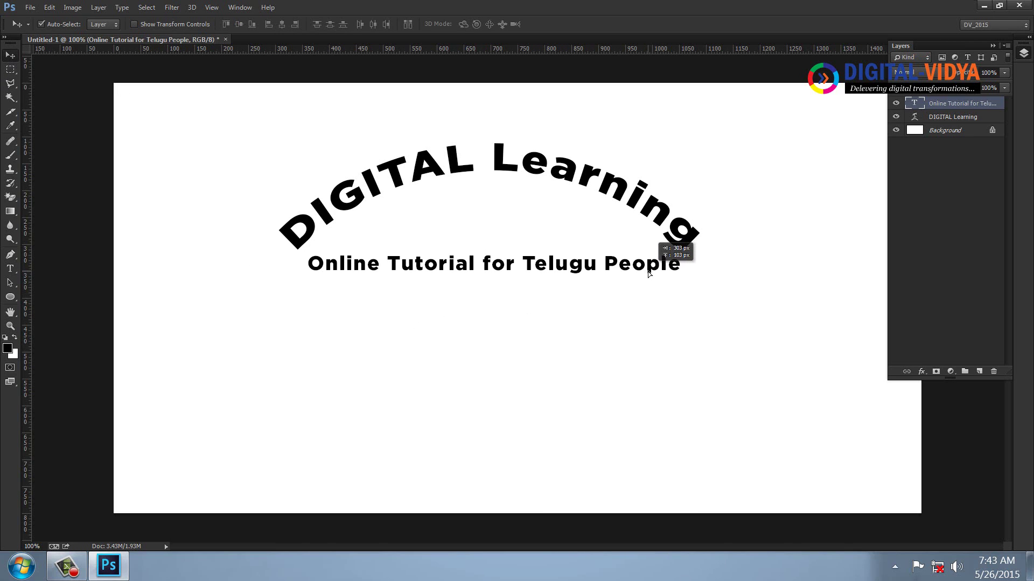
drag(648, 271, 639, 283)
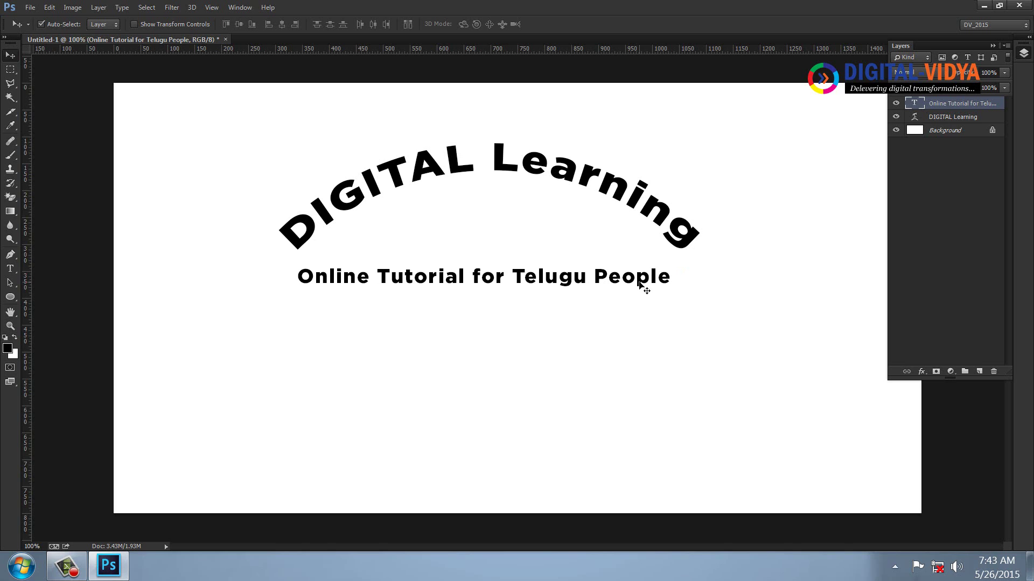
Step: Draw a black holly custom shape on a new layer below the subtitle
click(10, 298)
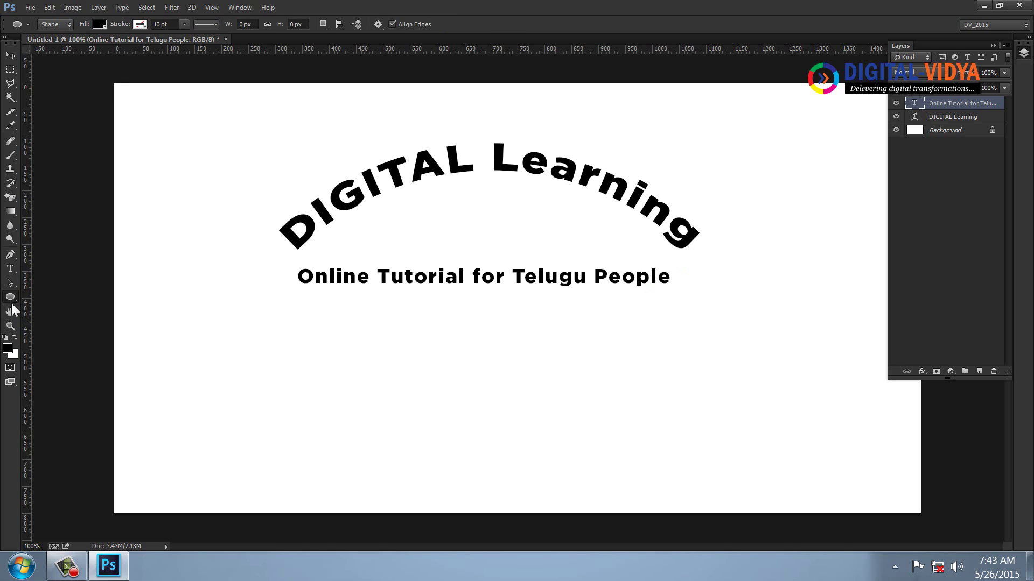
right_click(10, 302)
click(54, 341)
click(423, 24)
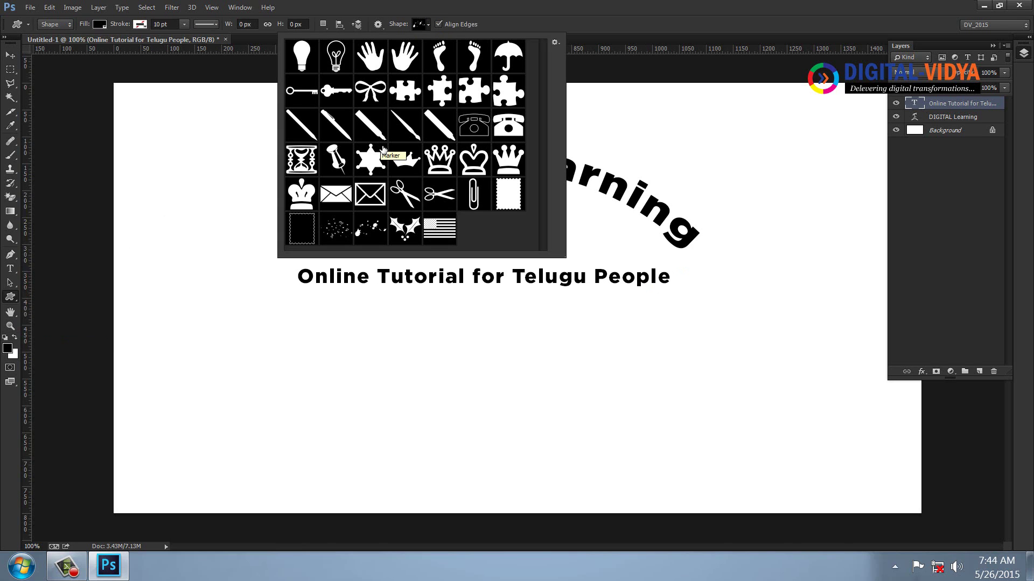
double_click(397, 232)
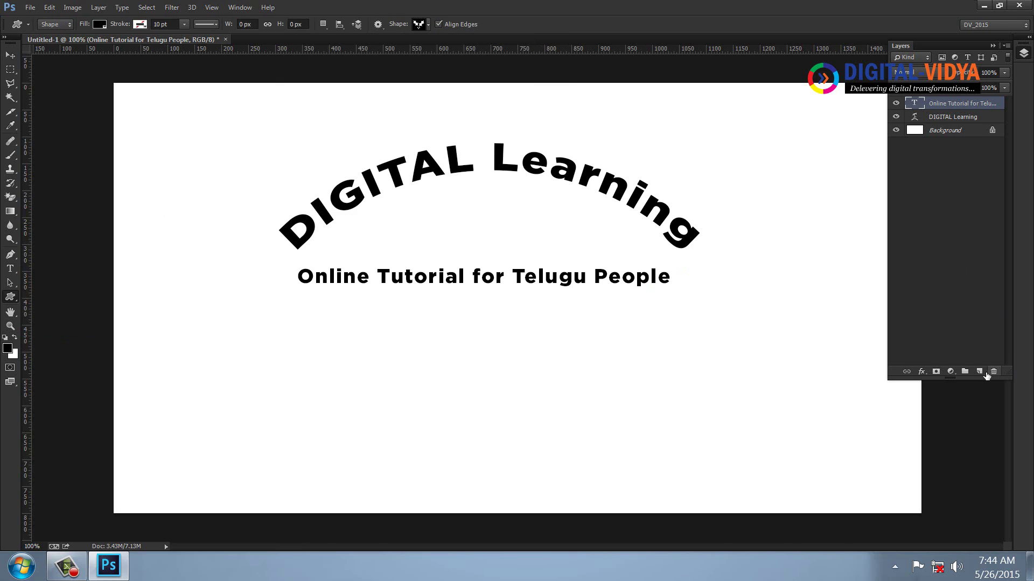
click(985, 373)
drag(219, 284, 350, 422)
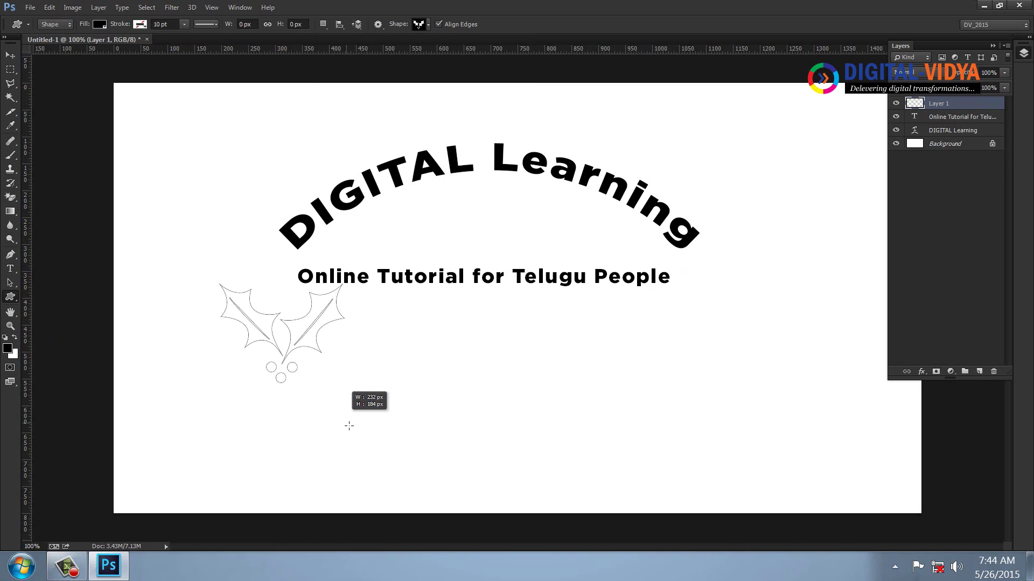
Step: Move the holly up between the arched title and subtitle and scale it down
key(v)
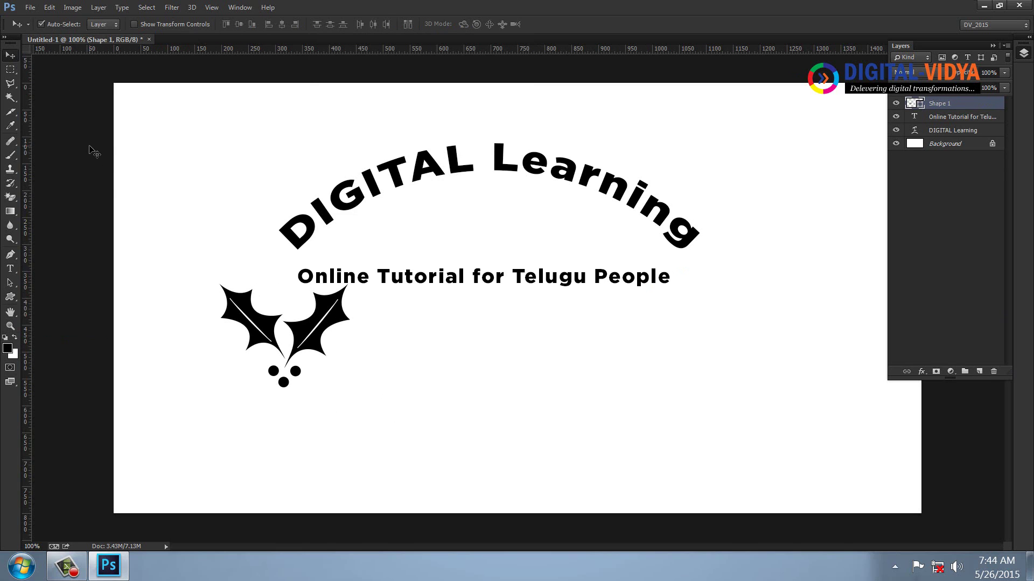
mouse_move(353, 312)
mouse_down()
mouse_move(550, 194)
mouse_move(521, 191)
mouse_up()
key(ctrl+t)
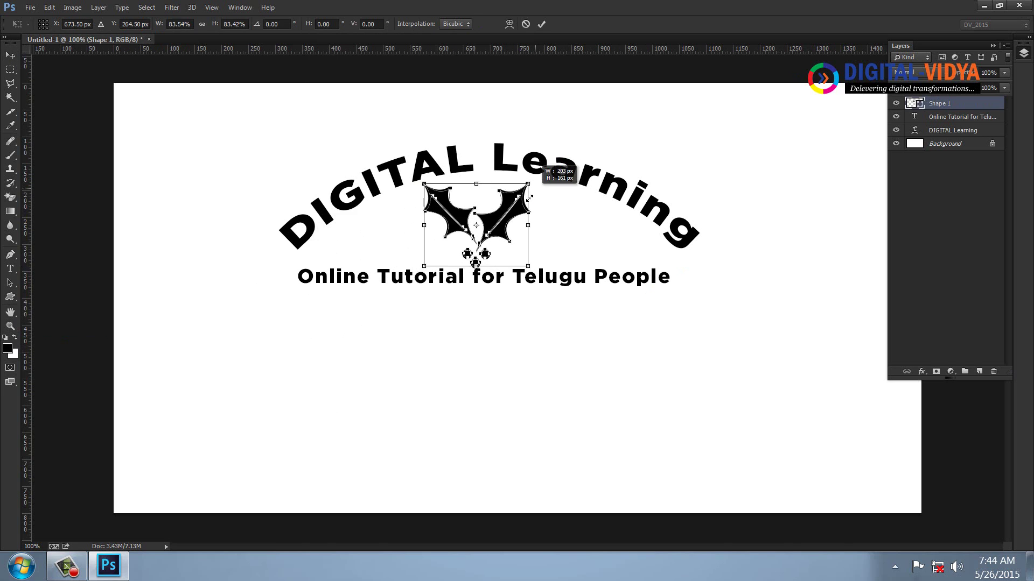
key(Return)
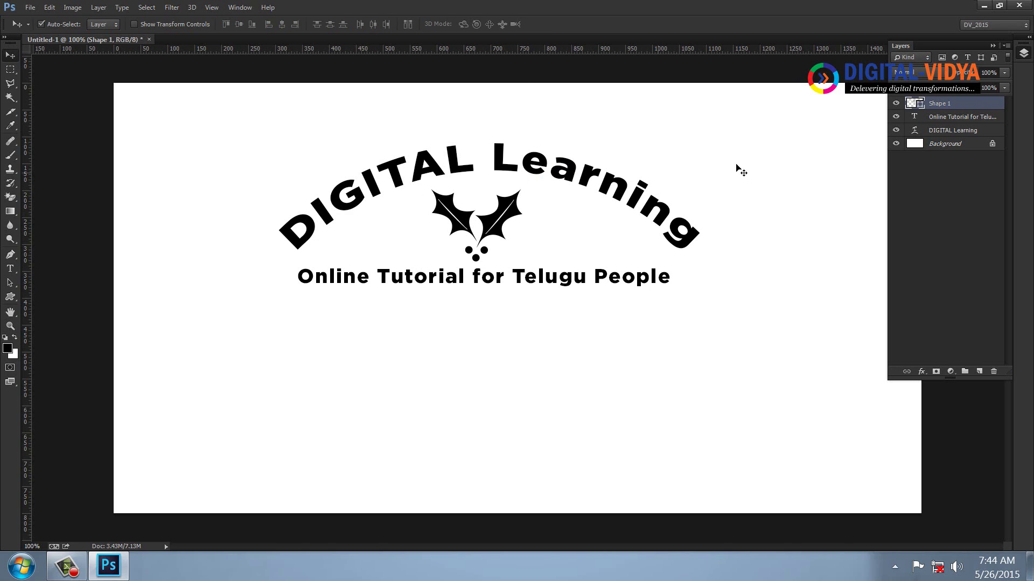
Step: Merge the title, subtitle and holly layers into one and shift it down-right
shift+click(938, 133)
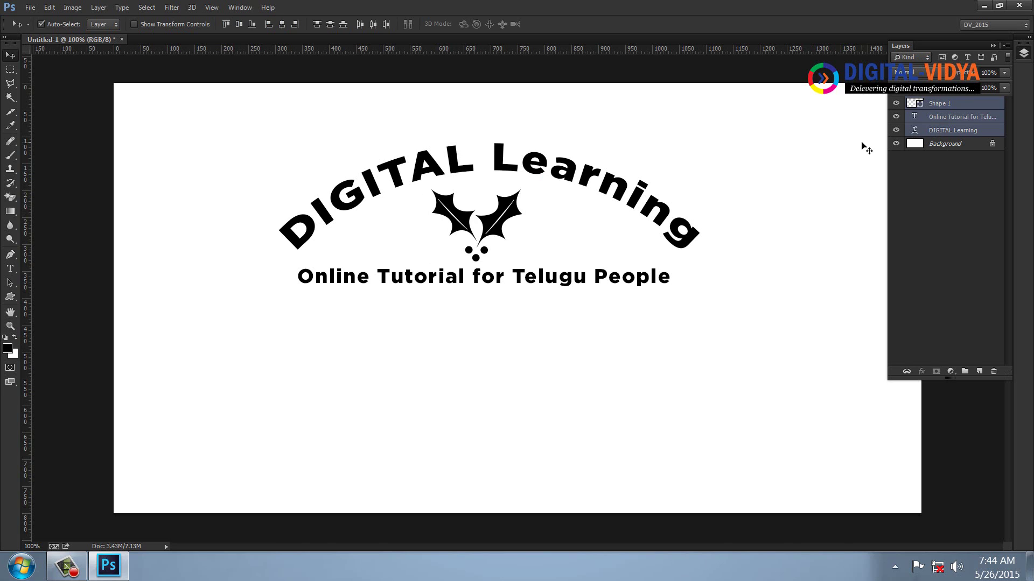
key(ctrl+e)
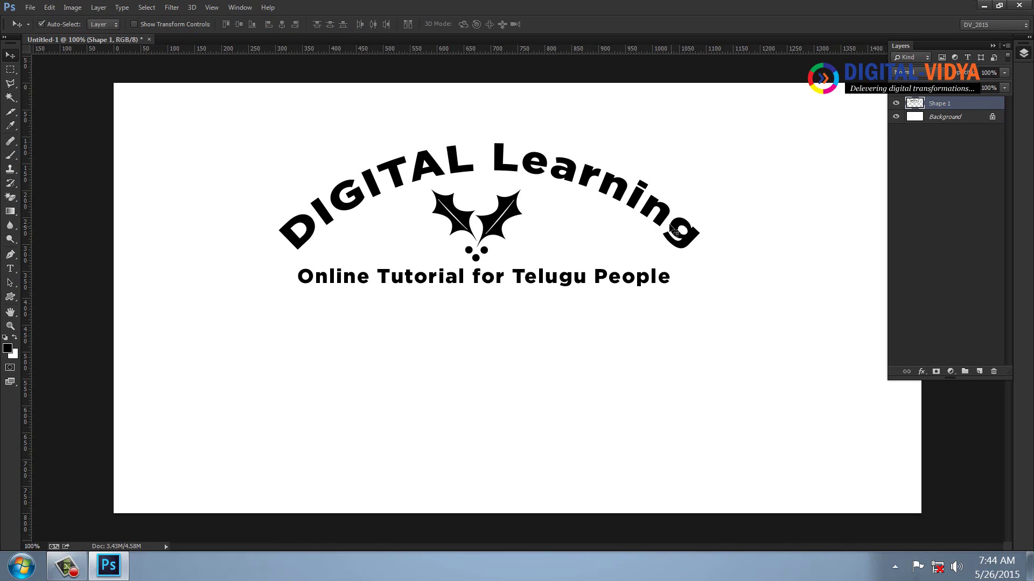
drag(666, 226, 679, 265)
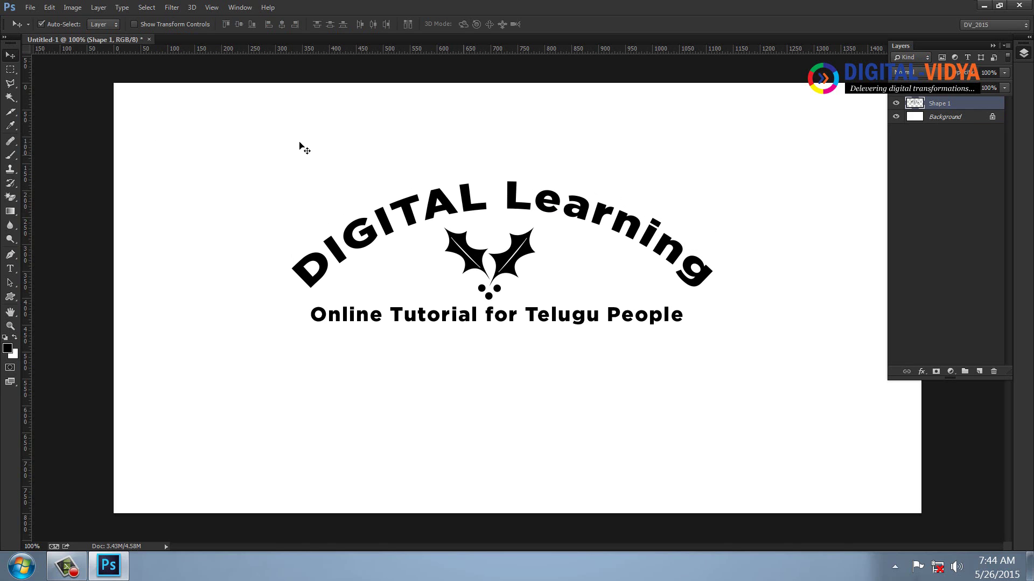
Step: Select a rectangle around the logo, subtracting the empty space on its left and top
click(11, 69)
drag(276, 170, 715, 331)
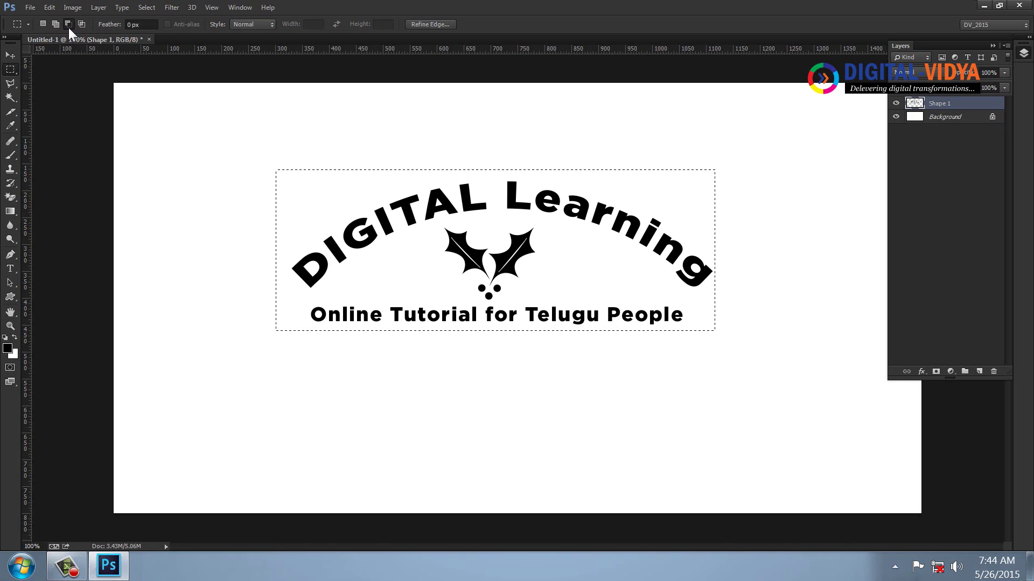
mouse_move(191, 124)
mouse_down()
mouse_move(294, 351)
mouse_move(289, 362)
mouse_up()
drag(244, 128, 758, 181)
Step: Trim the empty area below the logo from the selection and hide the white background
drag(814, 436, 194, 325)
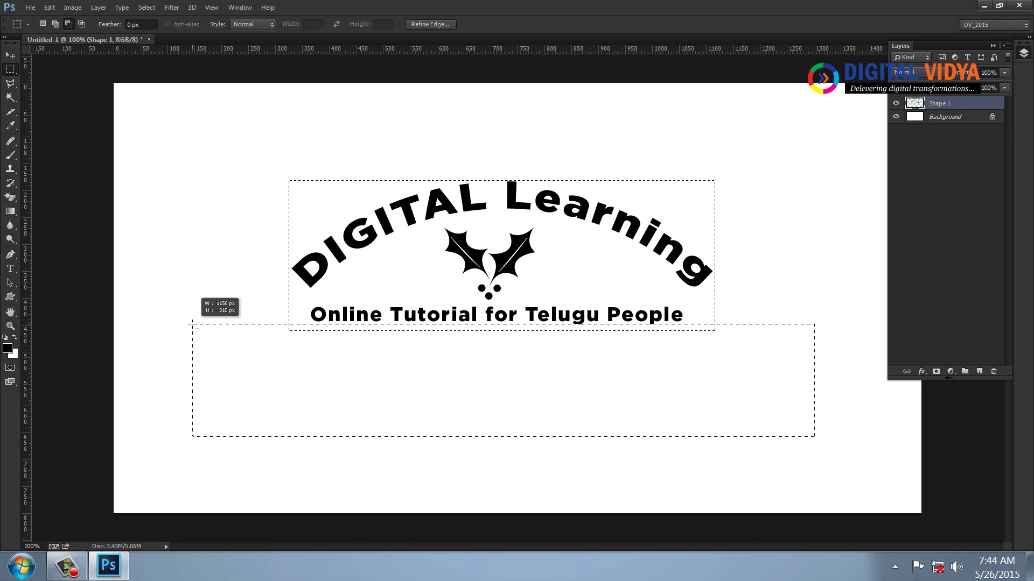
drag(194, 325, 192, 325)
click(896, 116)
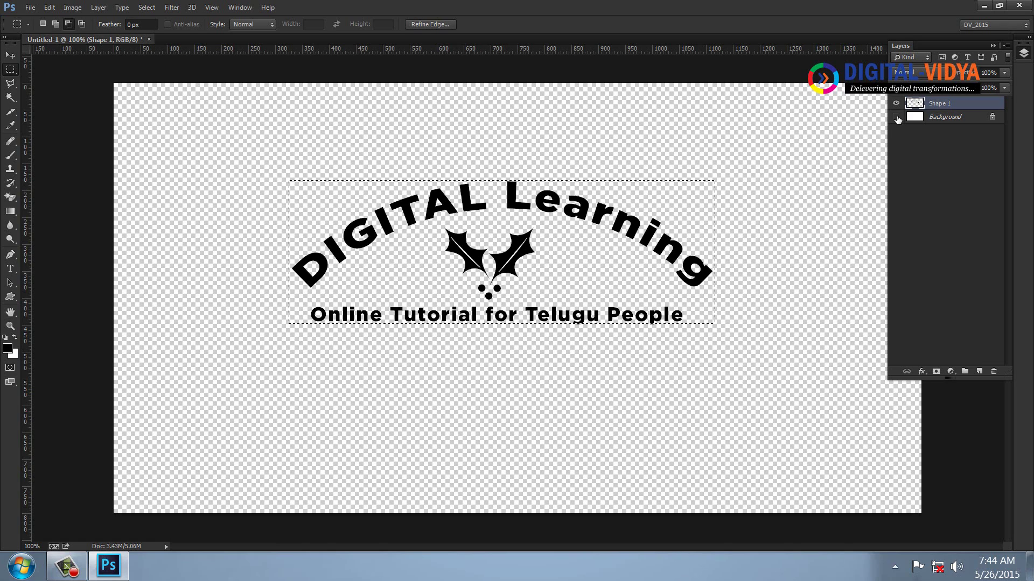
Step: Define the selected logo as a pattern named Logo and close the document
click(49, 8)
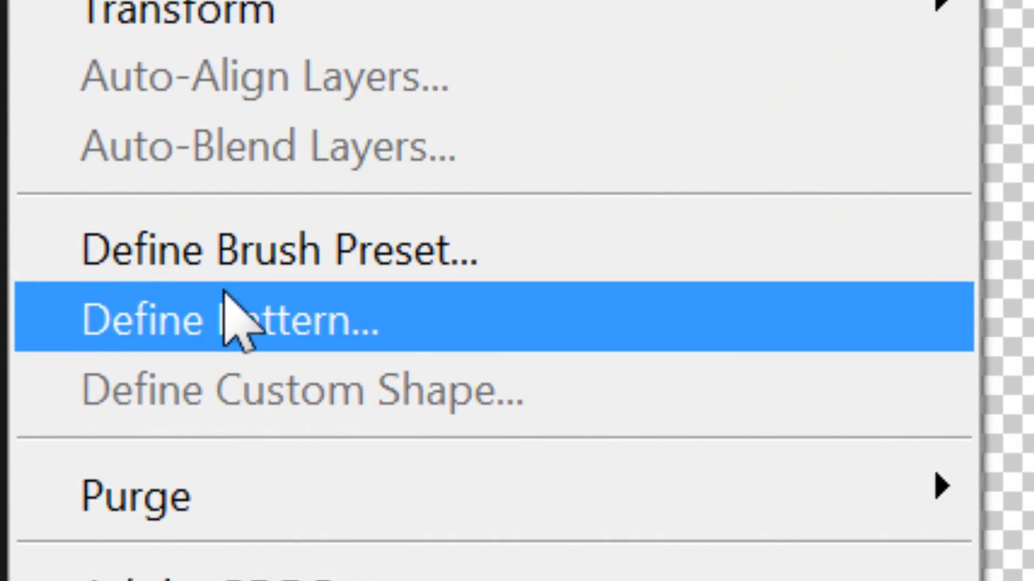
click(225, 293)
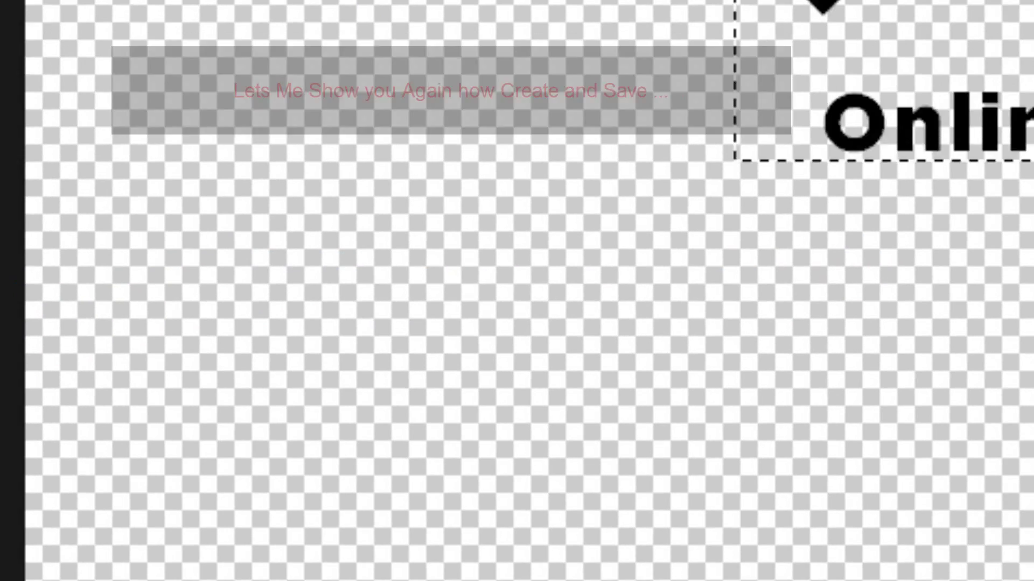
text(Logo)
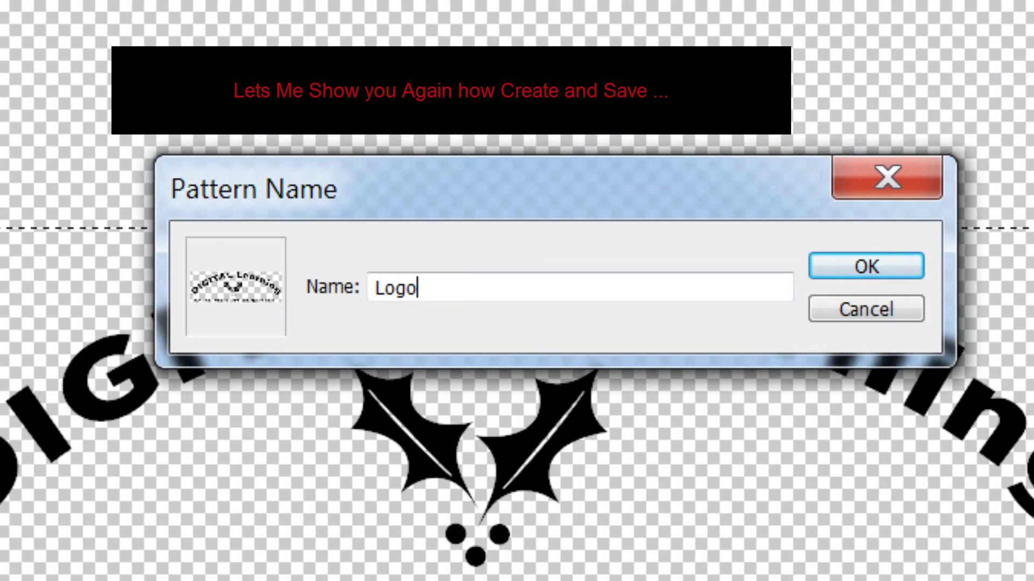
key(Return)
key(ctrl+w)
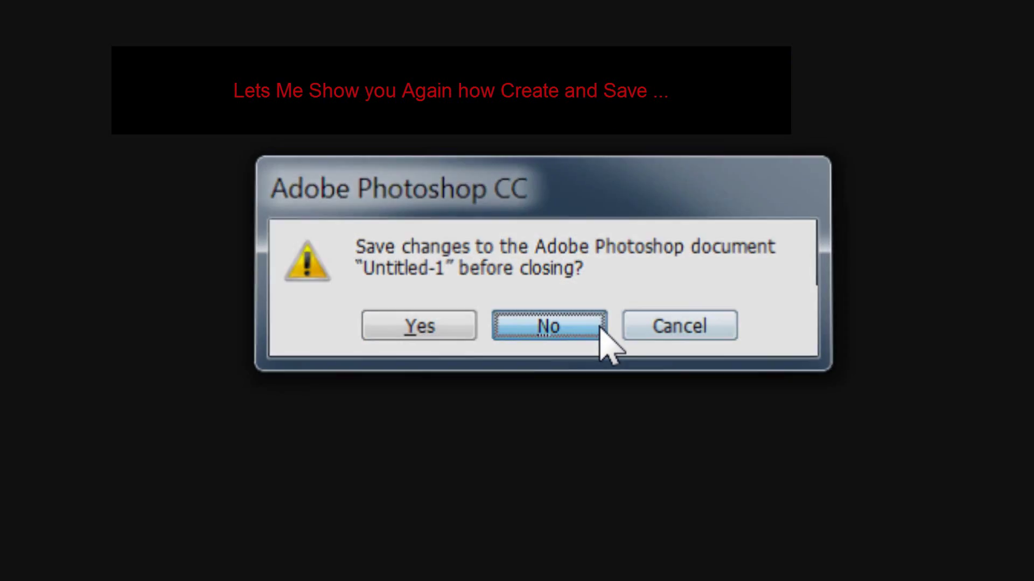
Step: Discard the logo document and create a new 1920×1080 Dell Monitor preset document
click(600, 346)
key(ctrl+n)
click(286, 285)
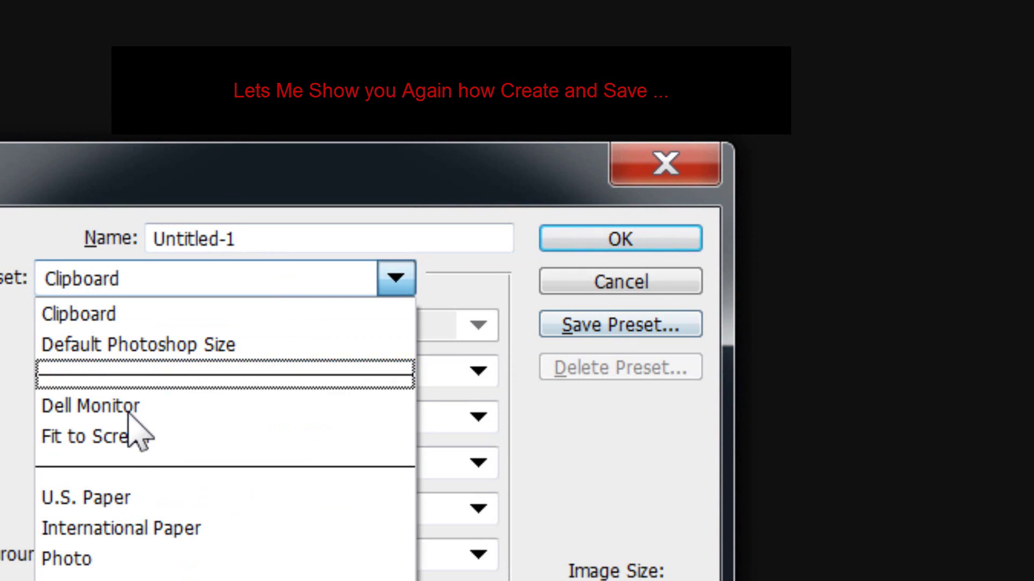
click(111, 409)
click(594, 240)
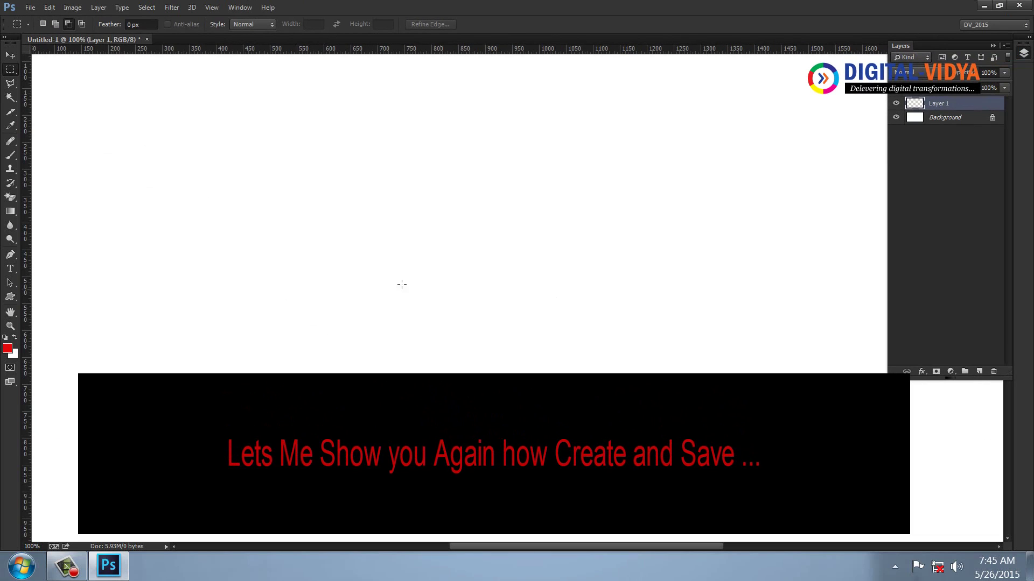
Step: Check the saved brush presets, then browse the Vectoors silhouette folder to open an image
click(10, 158)
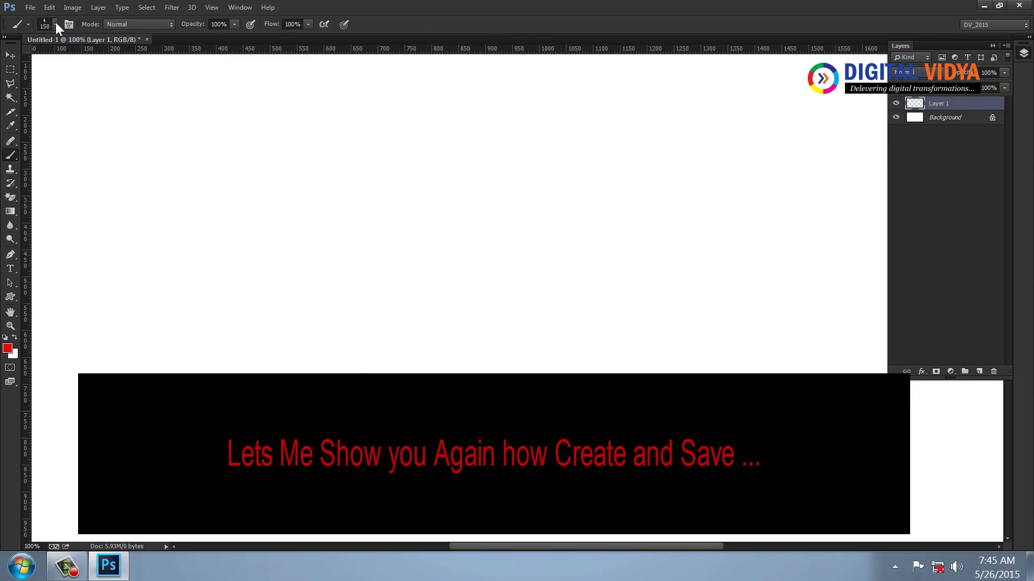
click(55, 23)
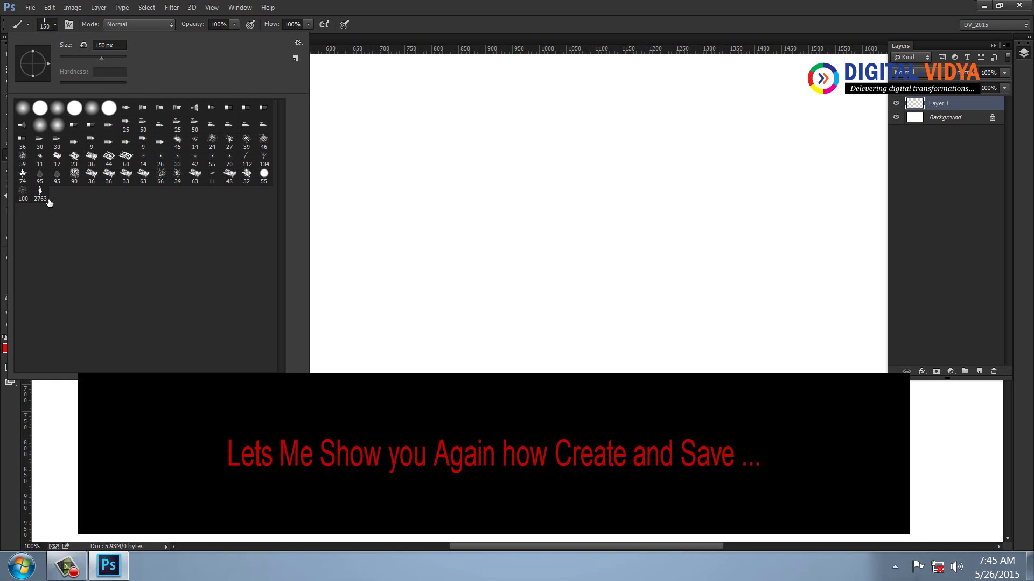
key(ctrl+o)
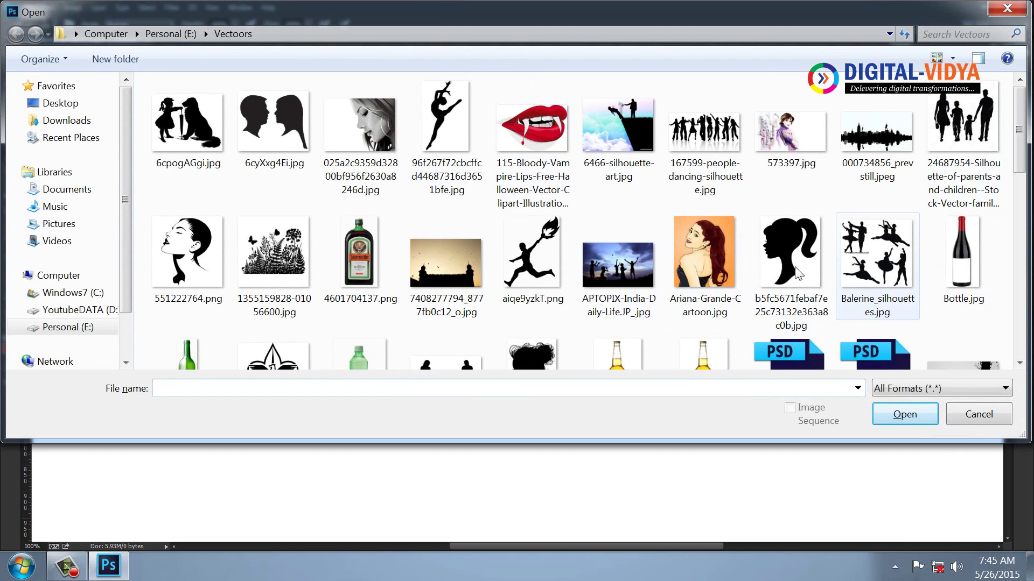
Step: Cancel opening the image and create a new 500×500 document
click(474, 269)
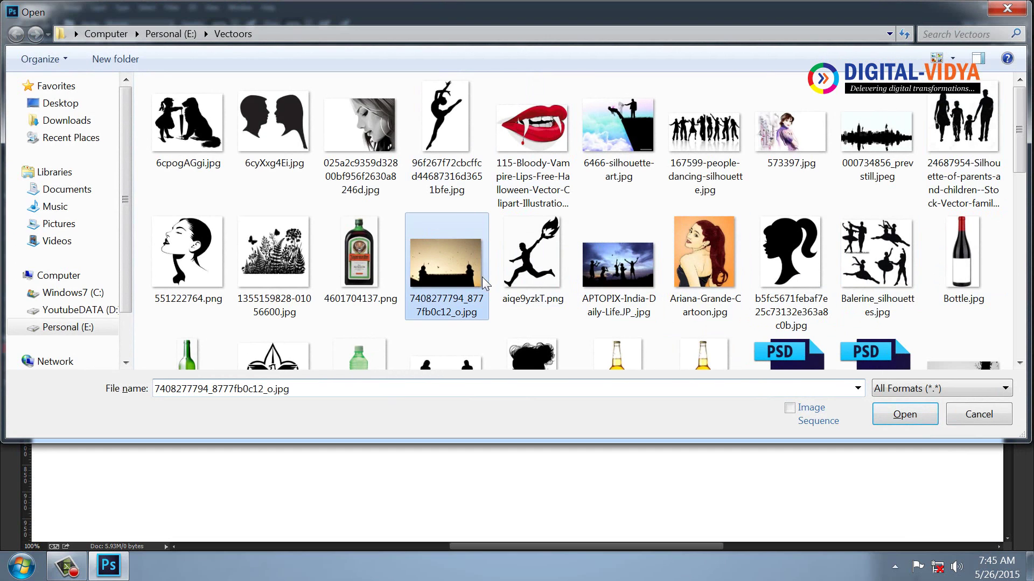
click(980, 414)
key(ctrl+n)
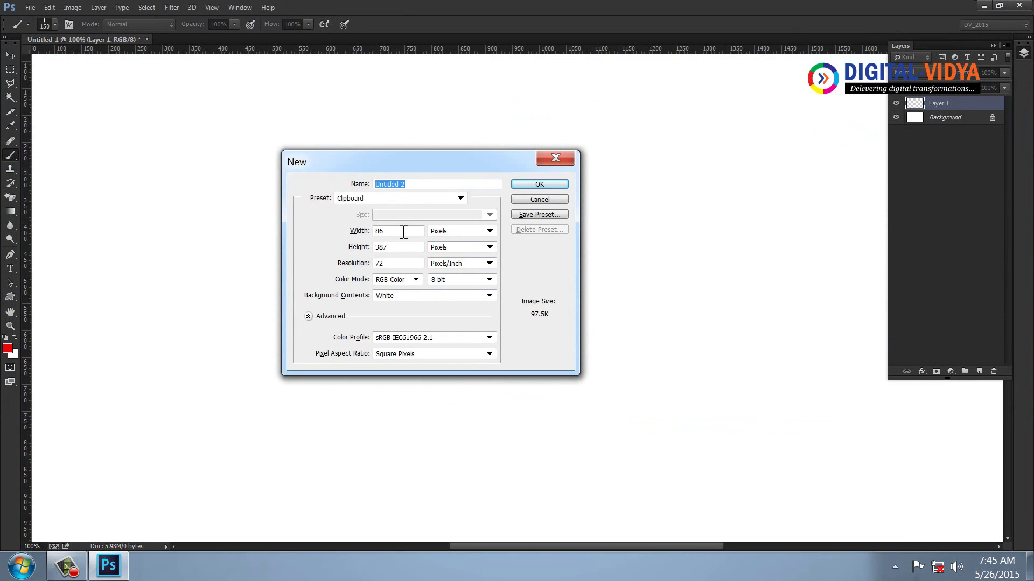
text(500)
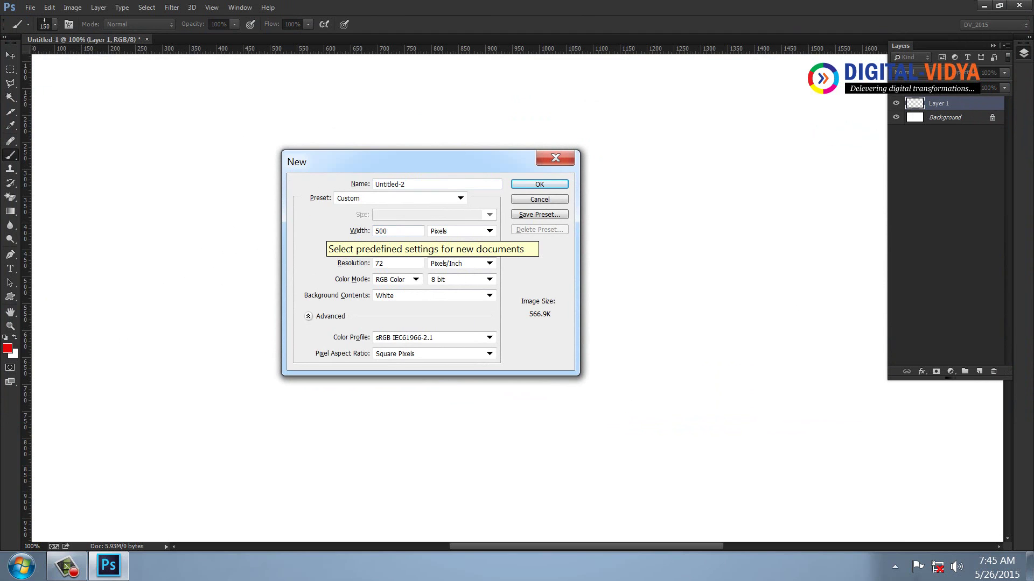
key(Return)
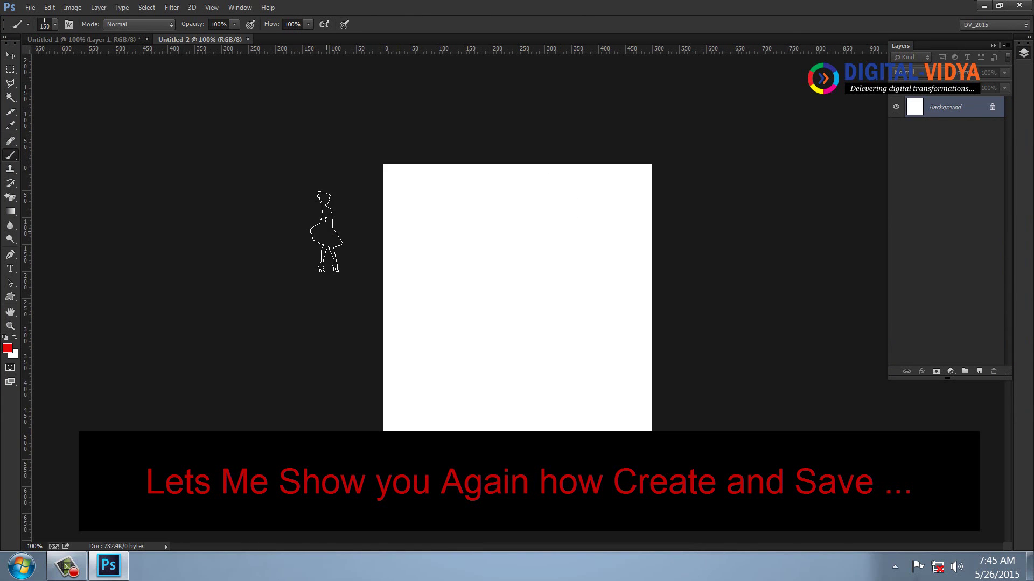
Step: Add a new empty layer above Background and try a single-row marquee selection
click(14, 70)
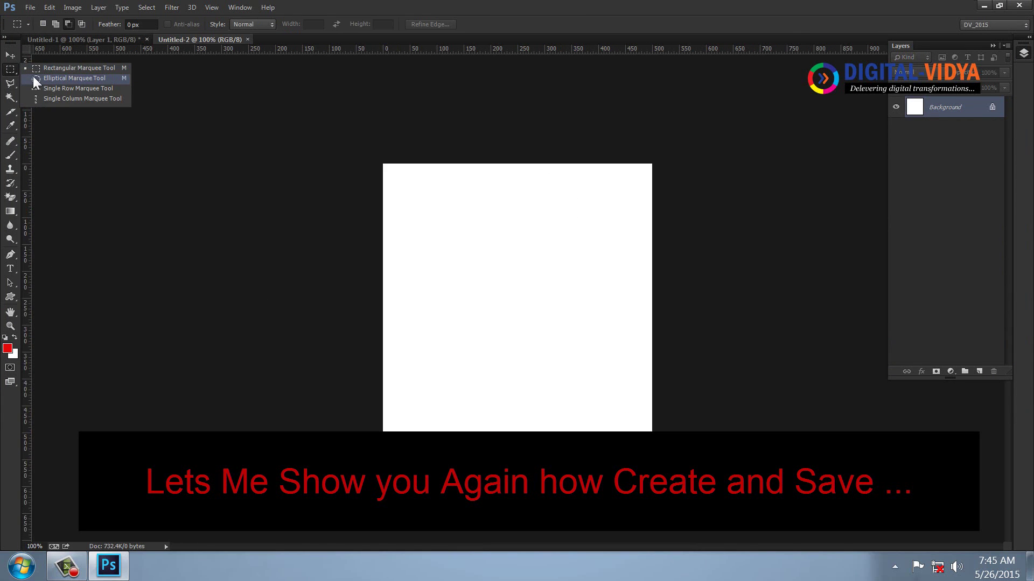
click(34, 68)
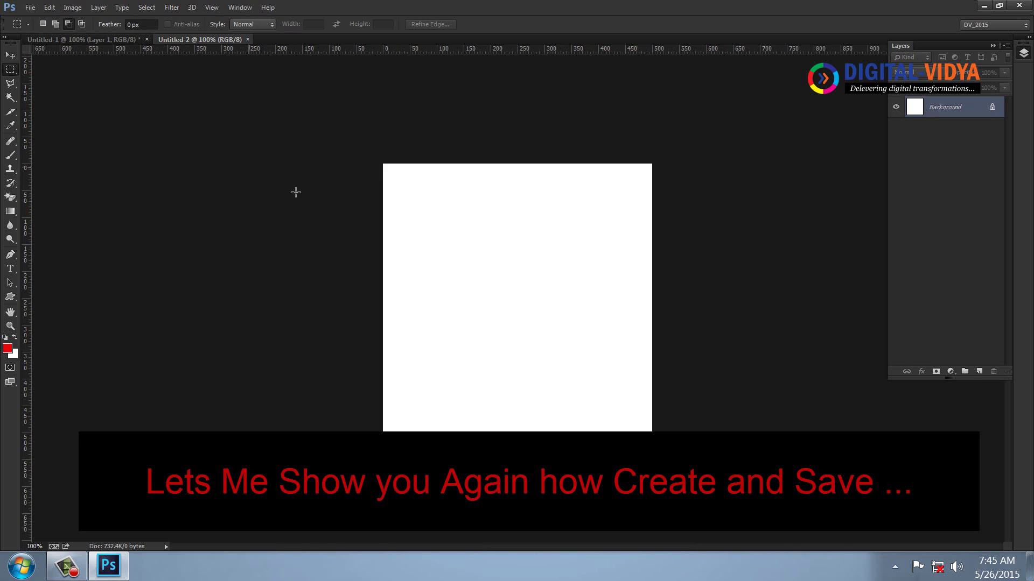
click(14, 70)
click(70, 88)
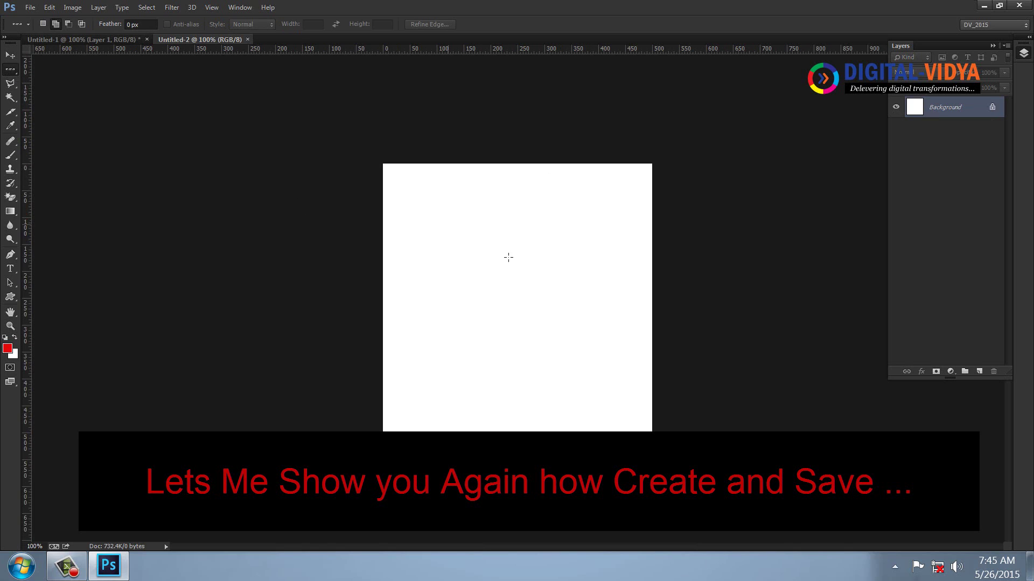
click(980, 371)
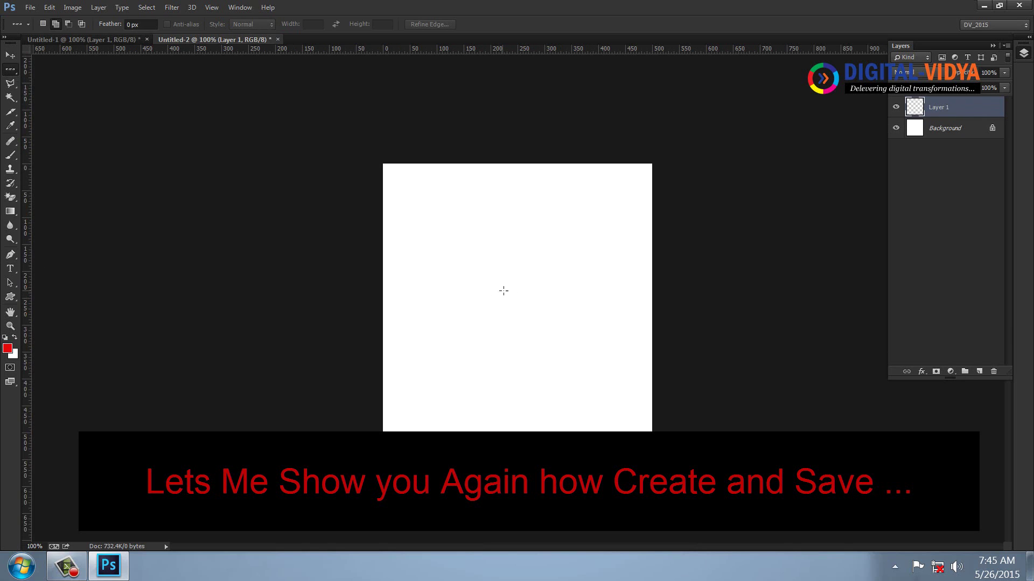
click(484, 275)
Step: Draw an elliptical selection near the canvas centre and fill it with red
right_click(11, 65)
click(62, 81)
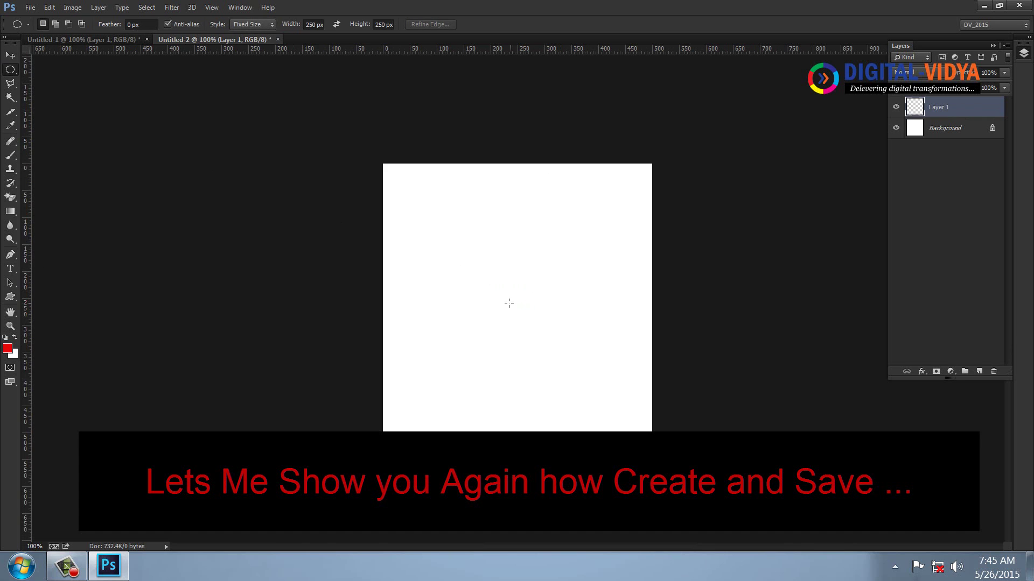
drag(495, 284, 497, 286)
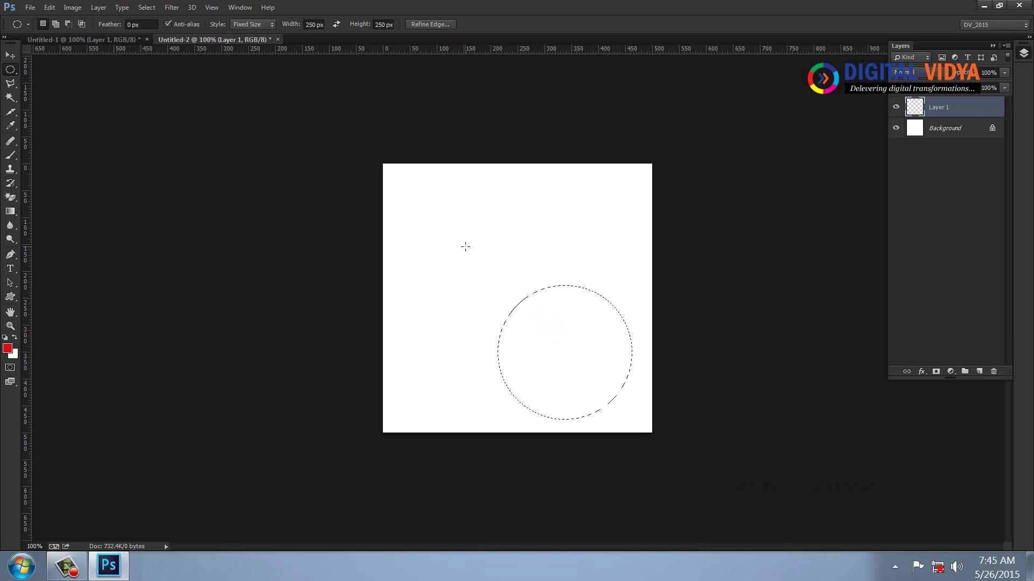
click(240, 24)
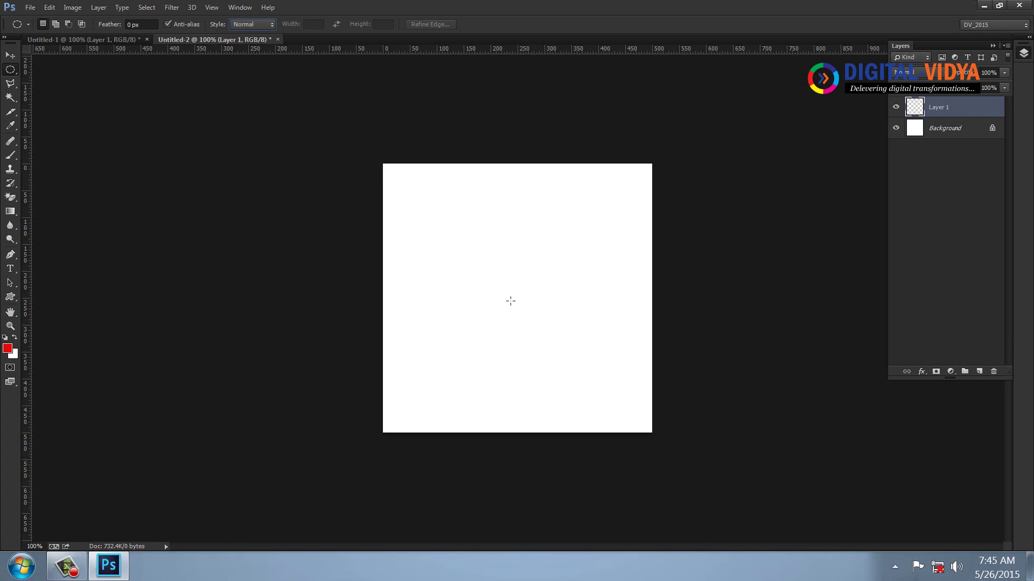
drag(510, 301, 487, 274)
key(alt+BackSpace)
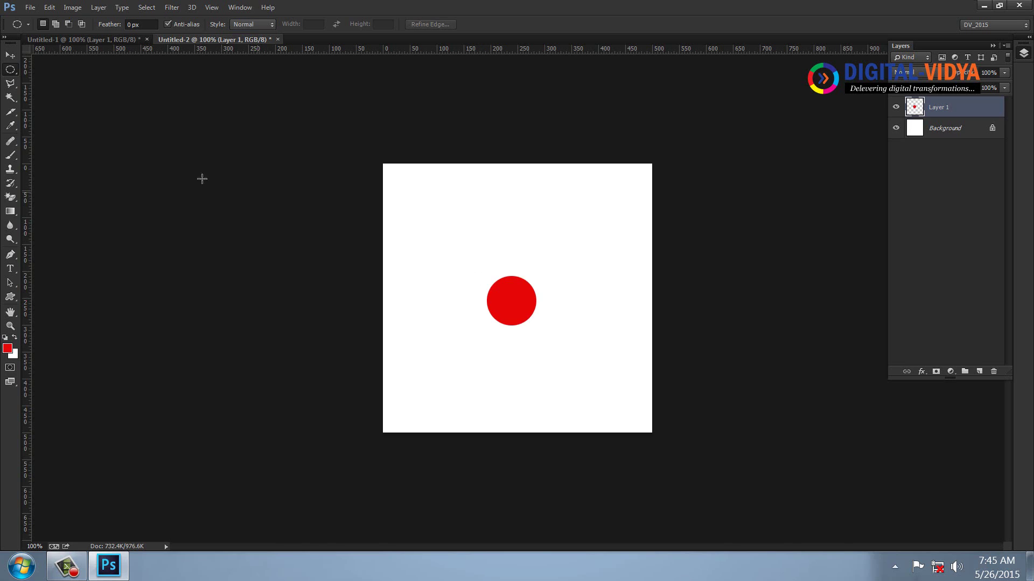
Step: Duplicate the red circle and build a row of progressively shrinking copies
click(9, 56)
mouse_move(977, 110)
mouse_down()
mouse_move(995, 370)
mouse_move(979, 371)
mouse_up()
key(ctrl+t)
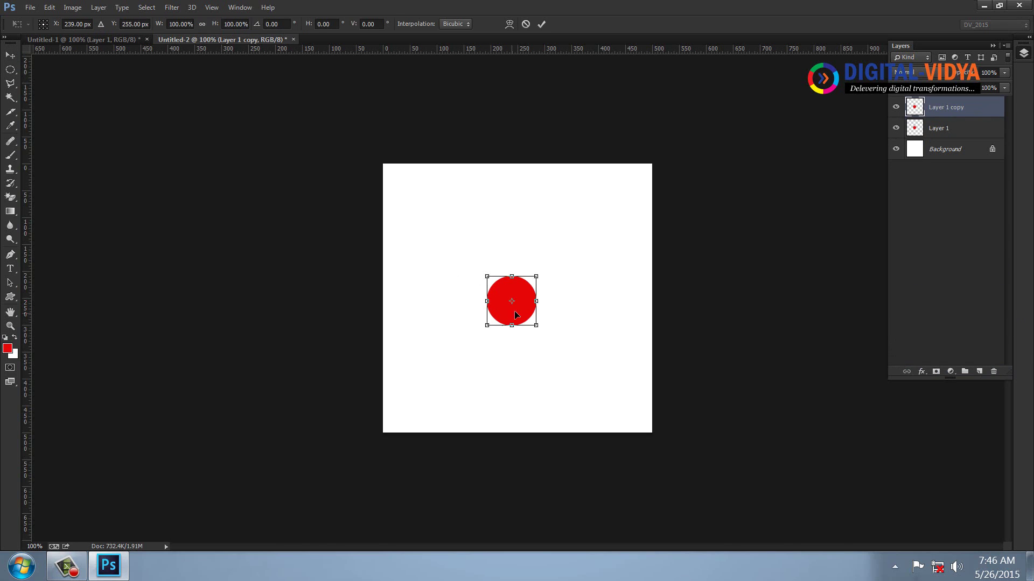
drag(511, 305, 633, 302)
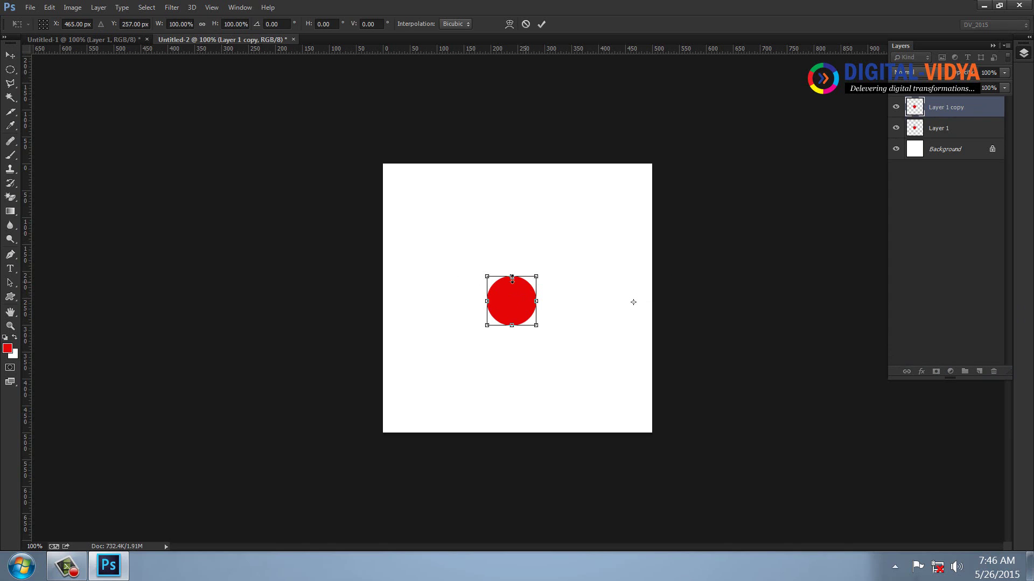
drag(488, 276, 544, 308)
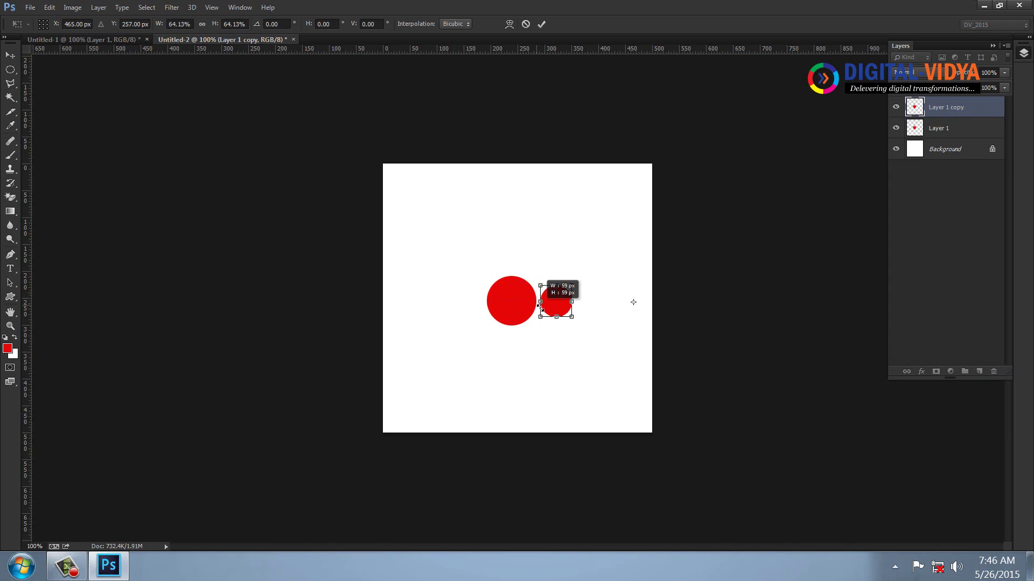
key(Return)
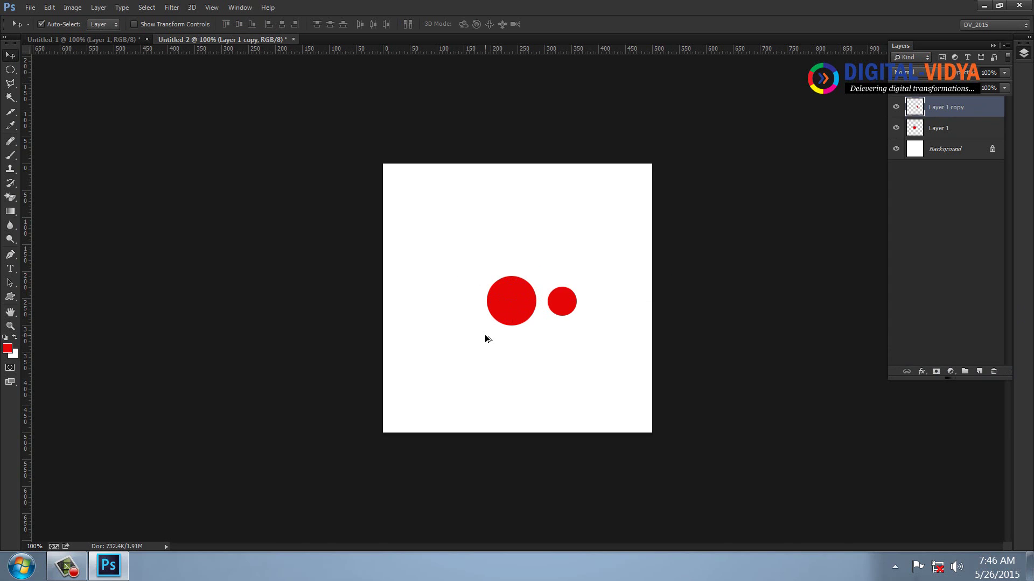
key(ctrl+alt+shift+t)
key(ctrl+alt+shift+t)
key(ctrl+alt+shift+t)
key(ctrl+alt+shift+t)
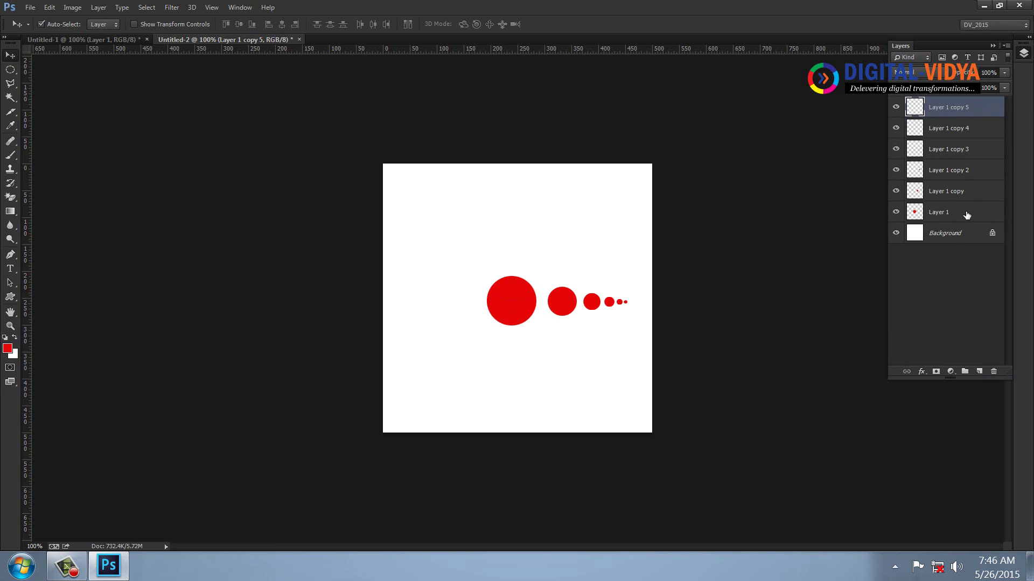
Step: Merge the circle row and repeat rotated copies around its end to form a full sunburst
shift+click(964, 215)
key(ctrl+e)
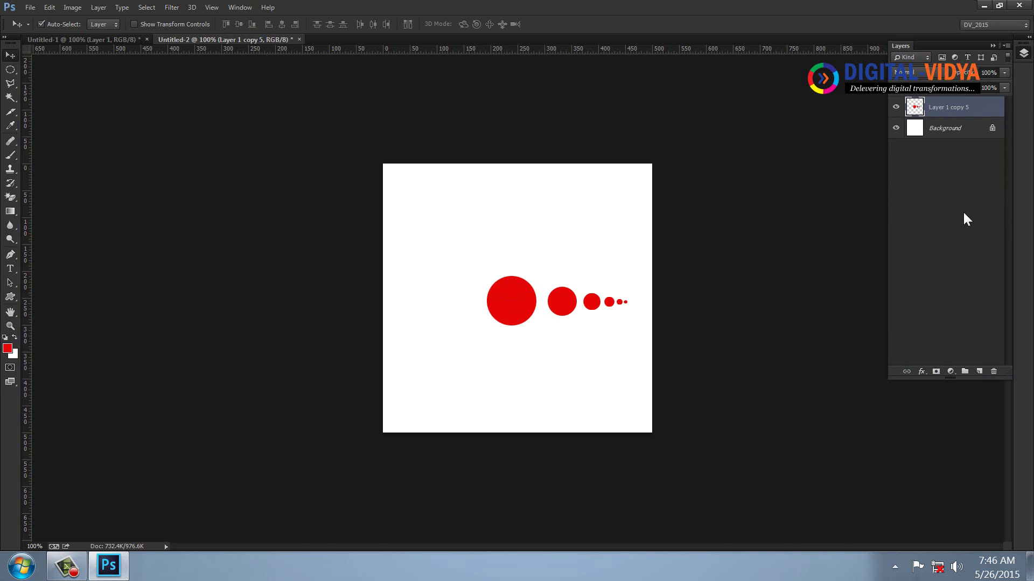
drag(942, 116, 981, 371)
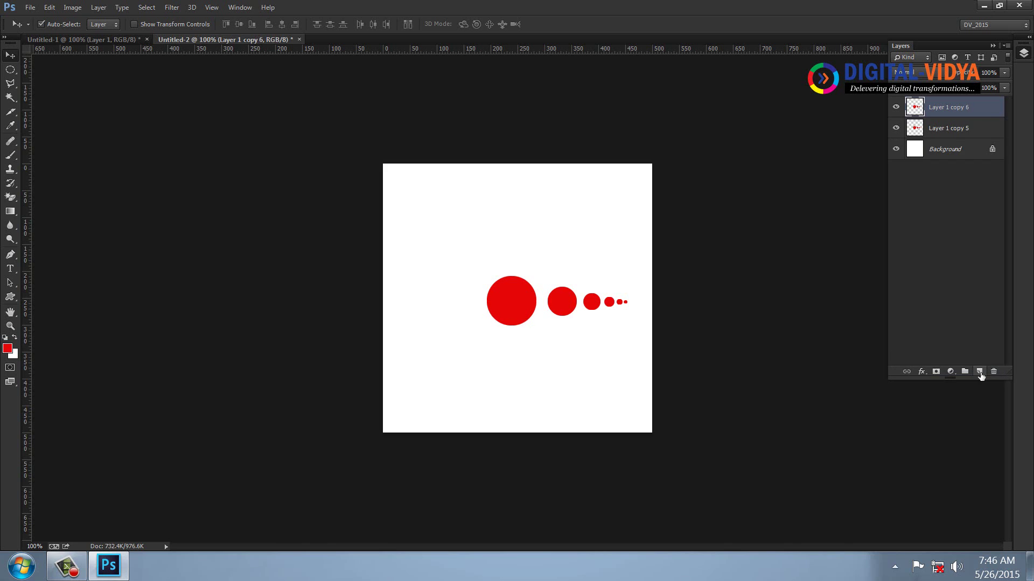
key(ctrl+t)
drag(557, 302, 487, 302)
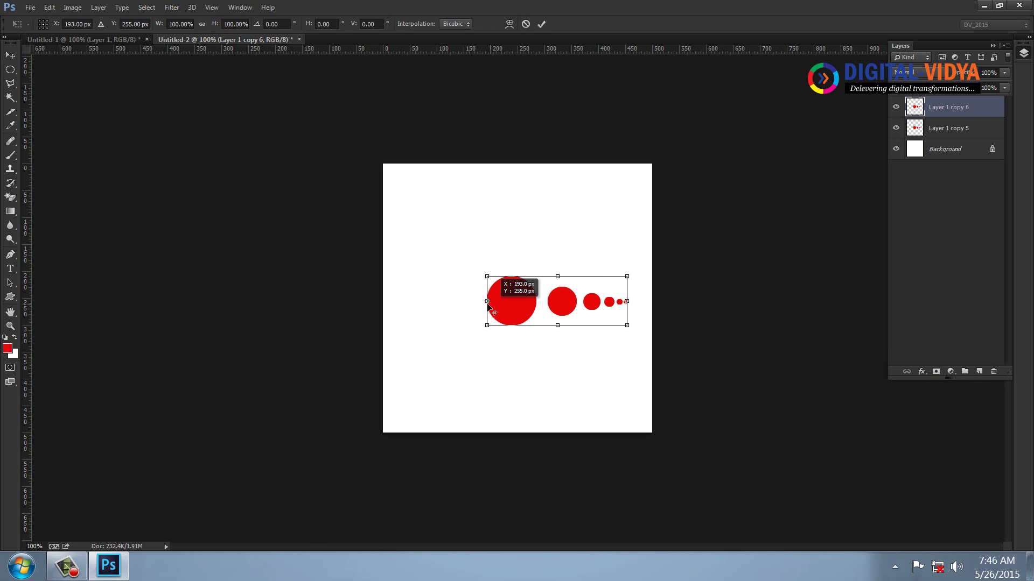
drag(642, 268, 599, 184)
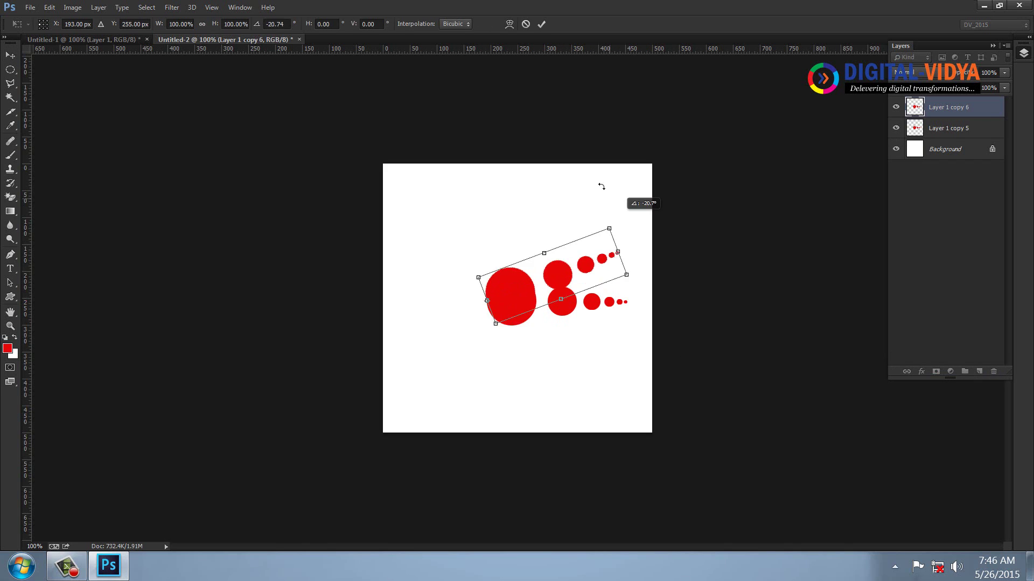
key(Return)
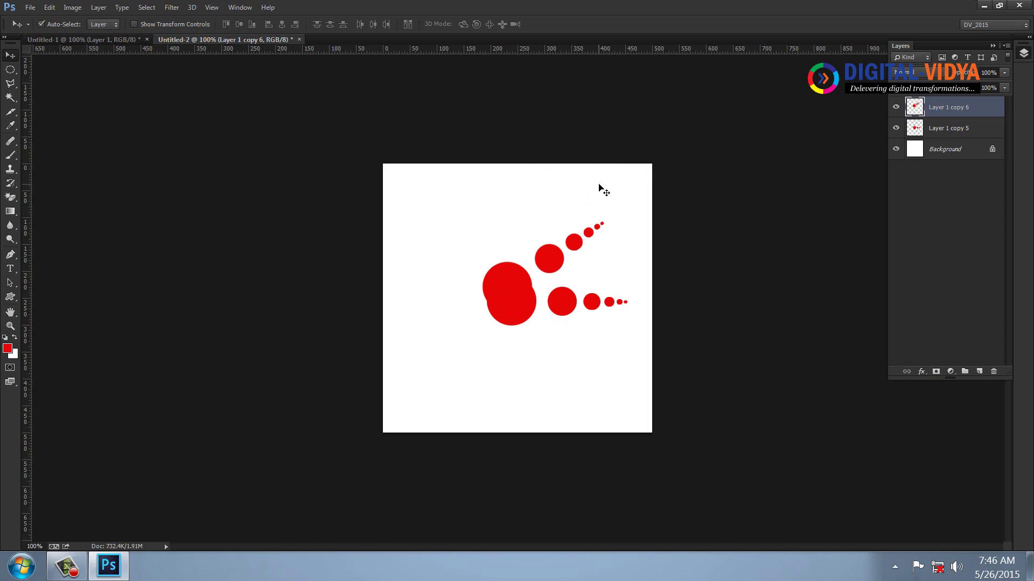
key(ctrl+alt+shift+t)
key(ctrl+alt+shift+t)
key(ctrl+alt+shift+t)
key(ctrl+alt+shift+t)
key(ctrl+alt+shift+t)
key(ctrl+alt+shift+t)
key(ctrl+alt+shift+t)
key(ctrl+alt+shift+t)
key(ctrl+alt+shift+t)
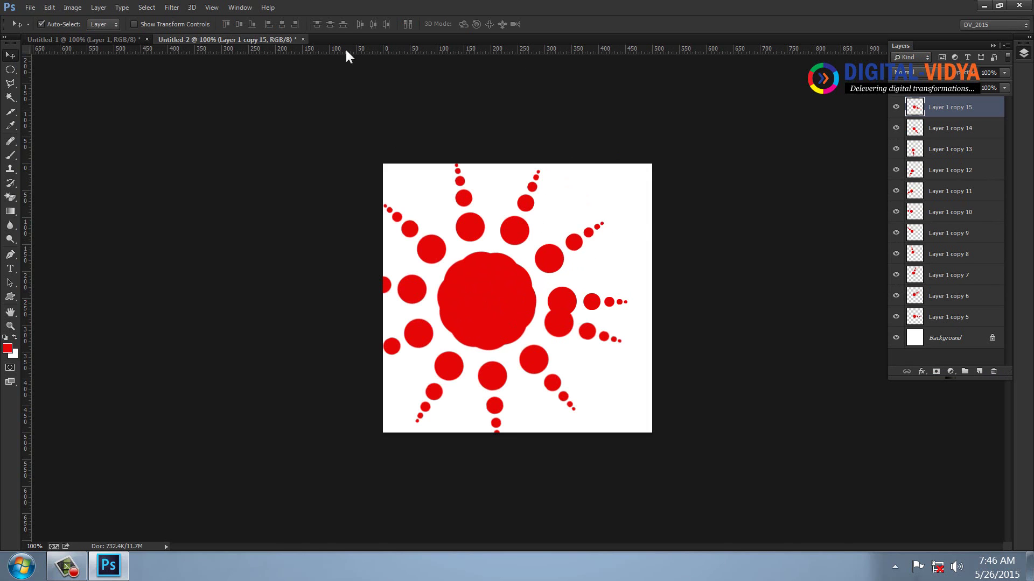
click(72, 7)
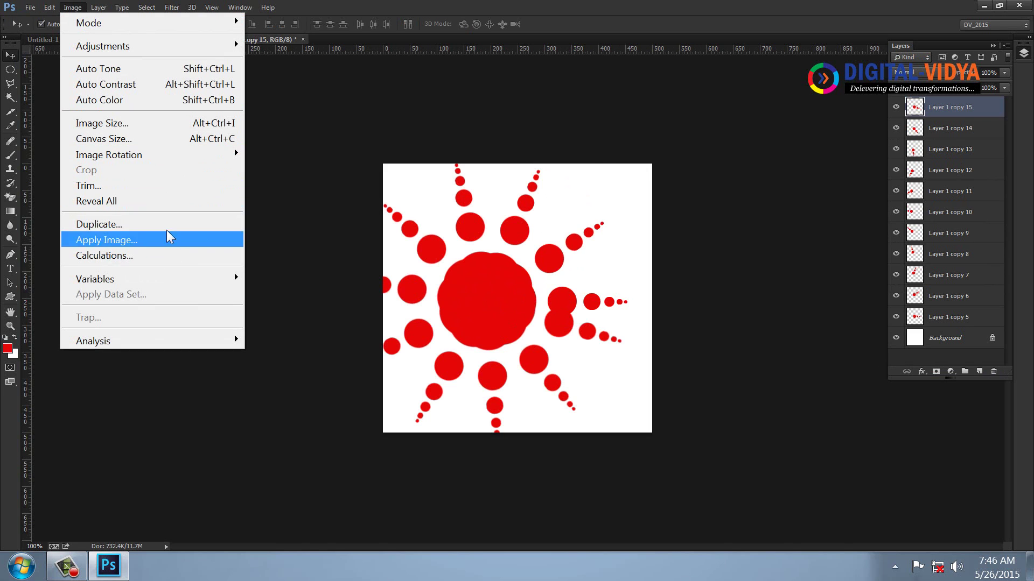
Step: Reveal the whole sunburst, hide Background, and define it as a brush preset
click(111, 203)
click(896, 325)
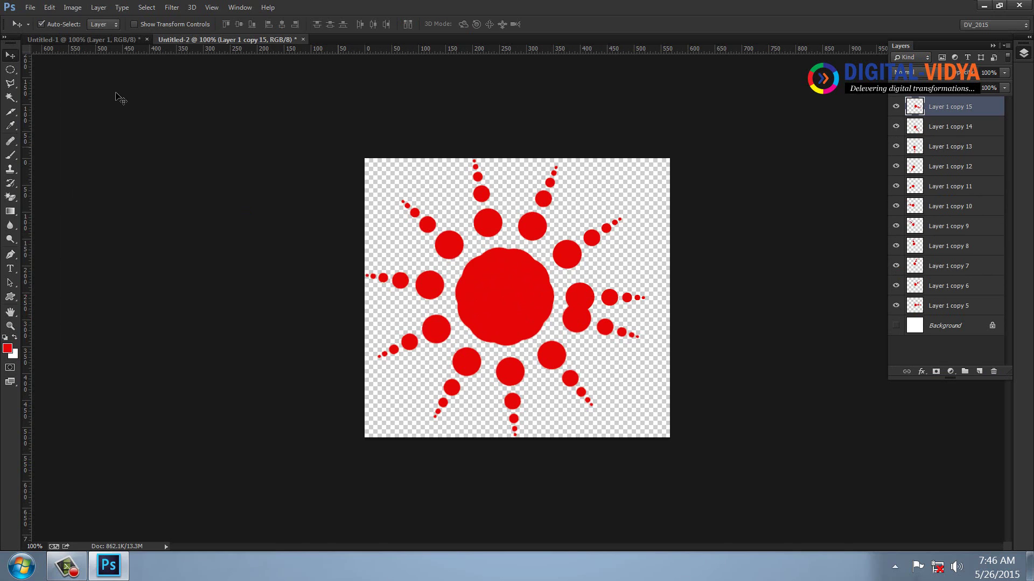
click(49, 7)
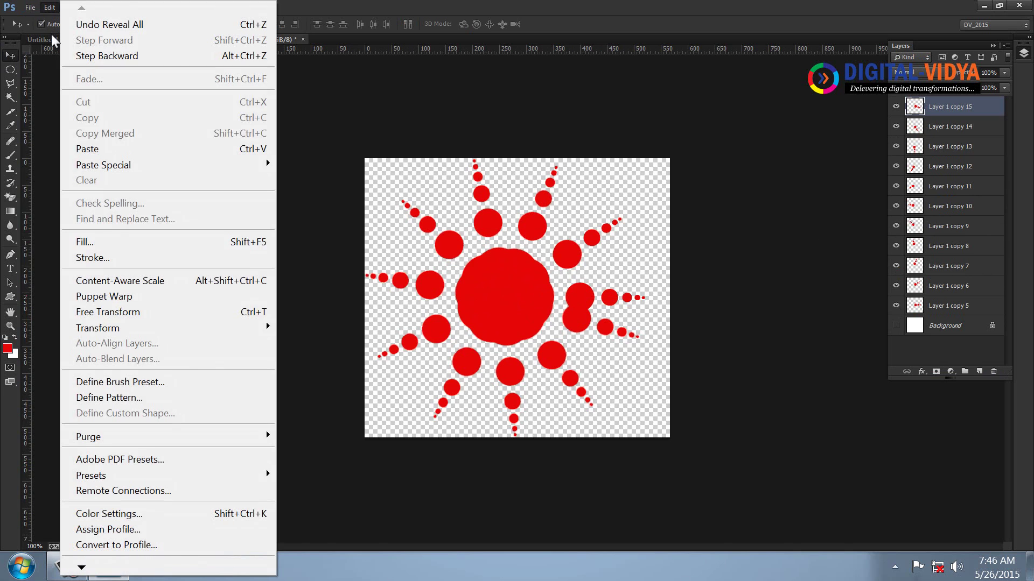
click(108, 396)
key(Return)
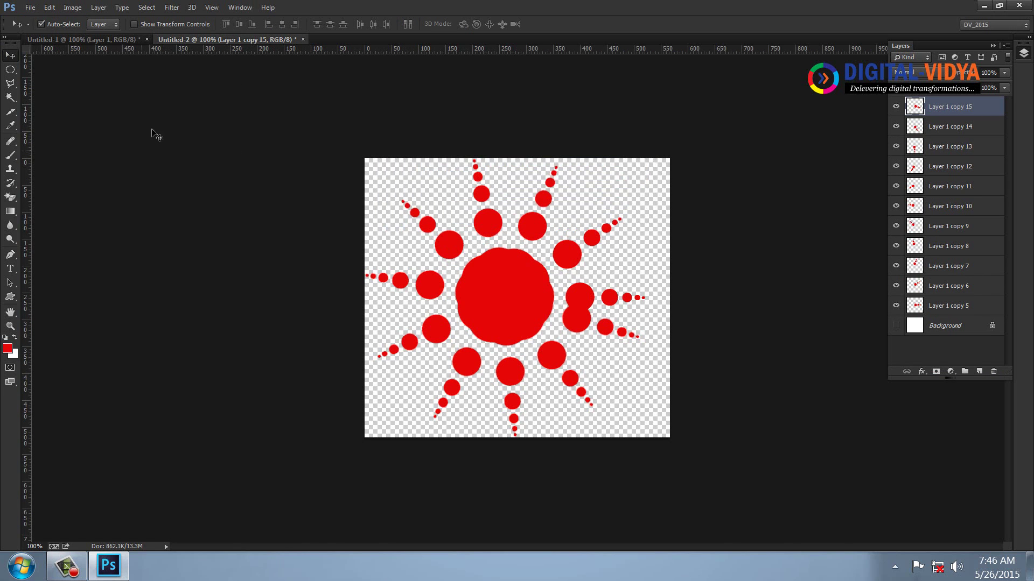
Step: Switch to Untitled-1 and set the foreground colour to blue
click(108, 40)
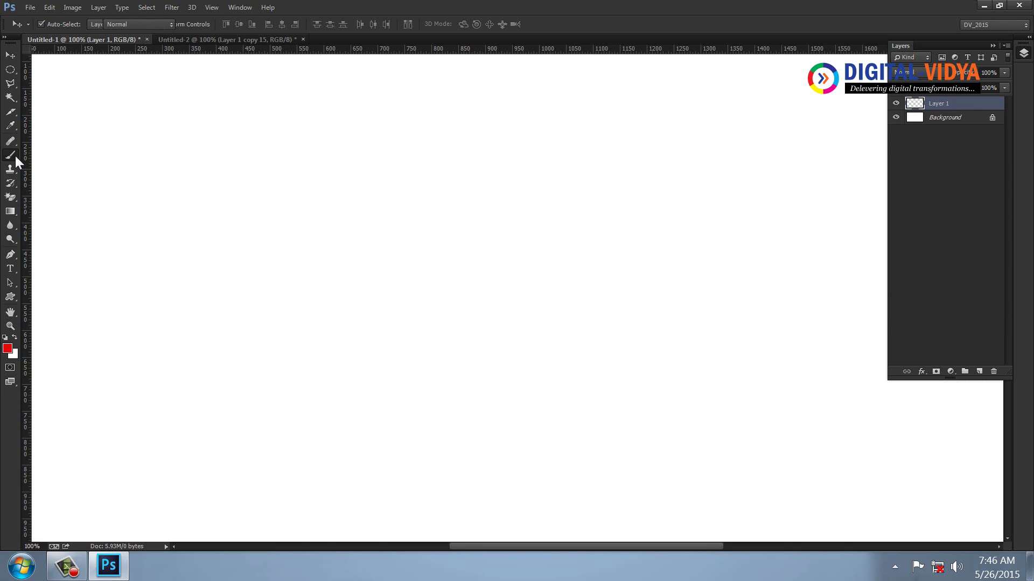
click(8, 348)
drag(283, 228, 277, 233)
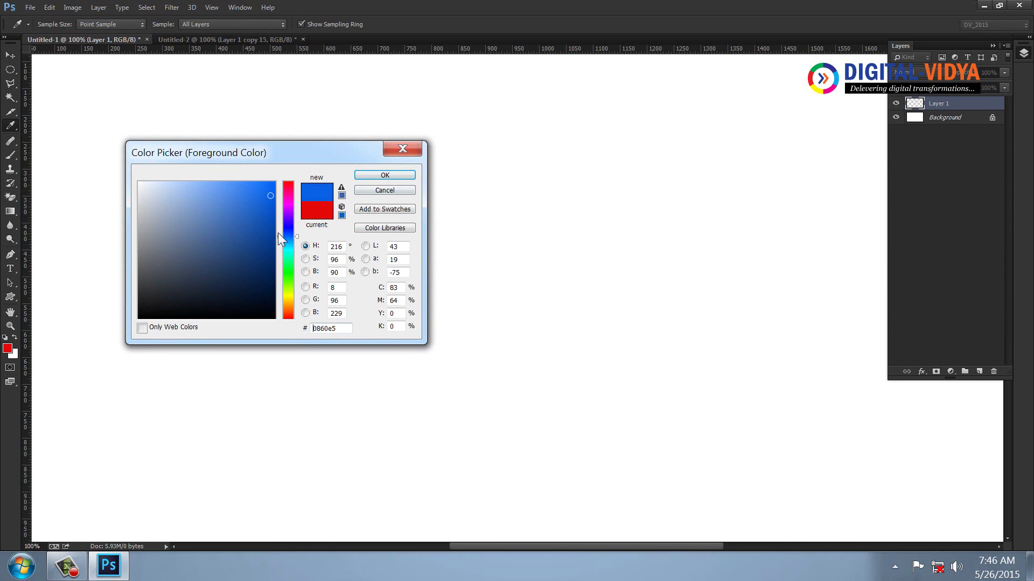
click(362, 175)
Step: Pick the new sunburst brush, stamp three test sunbursts, then undo them
key(b)
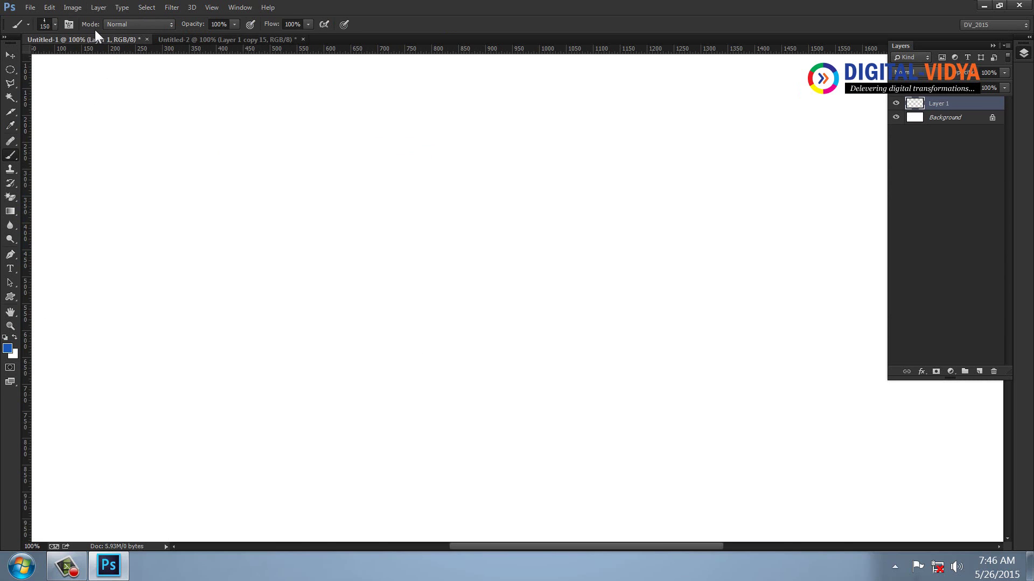
click(55, 25)
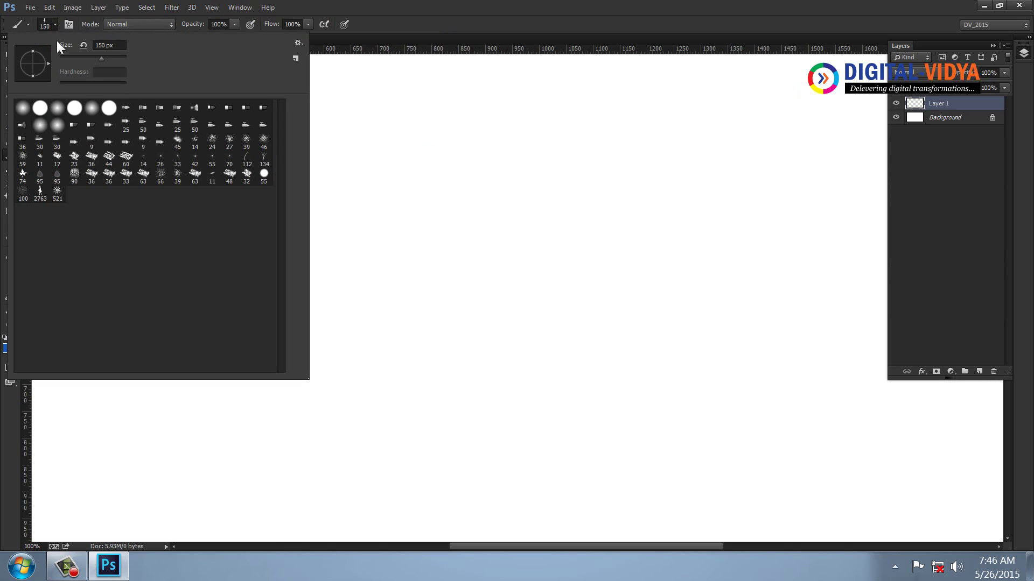
double_click(58, 199)
click(156, 215)
click(323, 389)
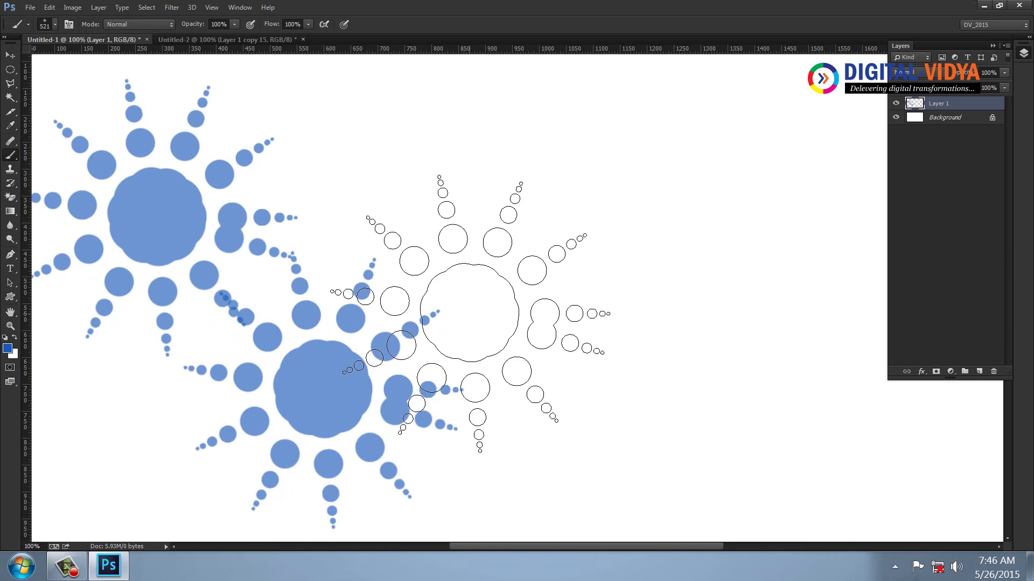
click(470, 312)
key(ctrl+alt+z)
key(ctrl+alt+z)
key(ctrl+alt+z)
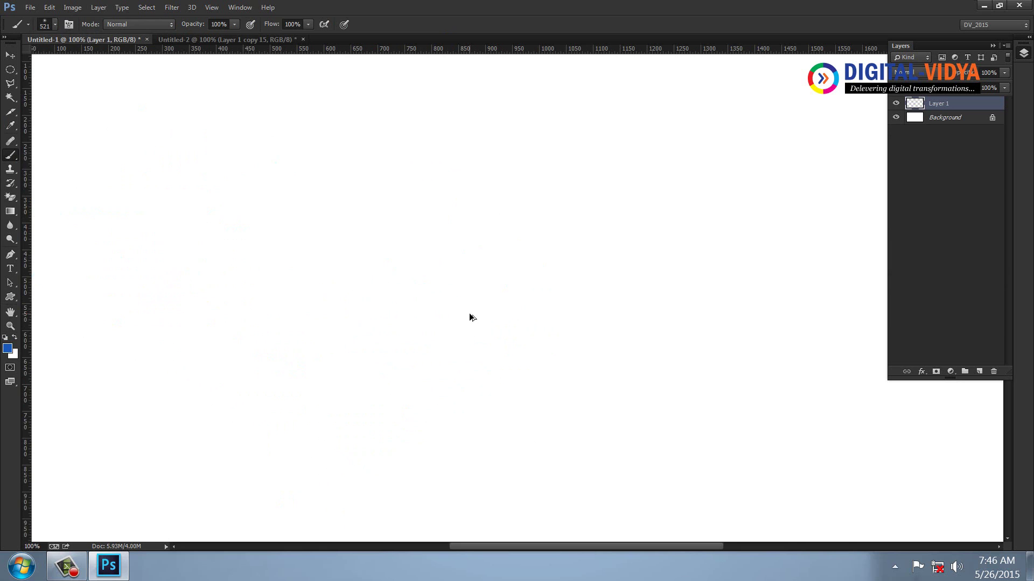
click(56, 24)
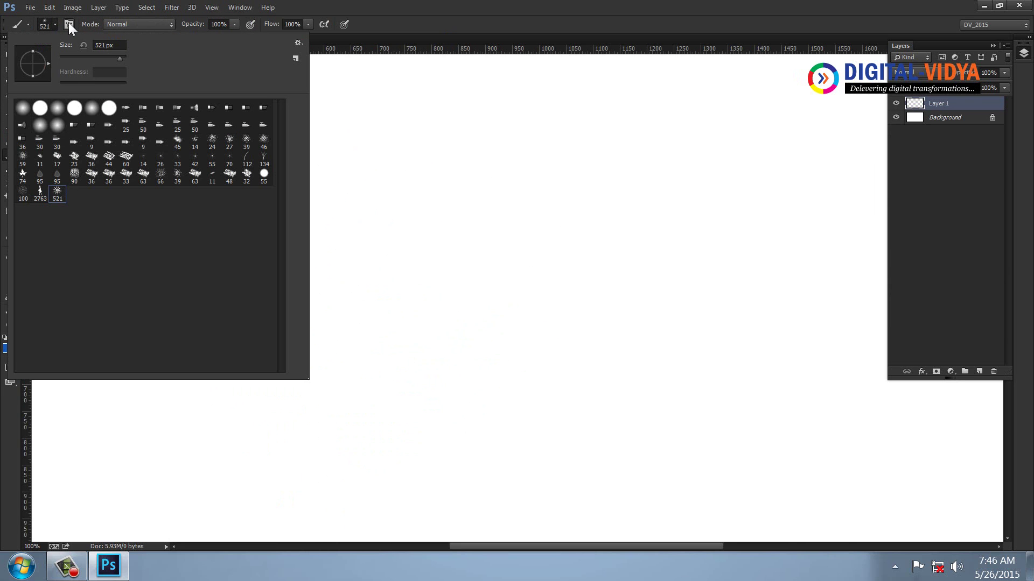
Step: Set the sunburst brush spacing to 122% and its angle to -81°
click(69, 24)
mouse_move(347, 382)
mouse_down()
mouse_move(332, 381)
mouse_move(439, 384)
mouse_up()
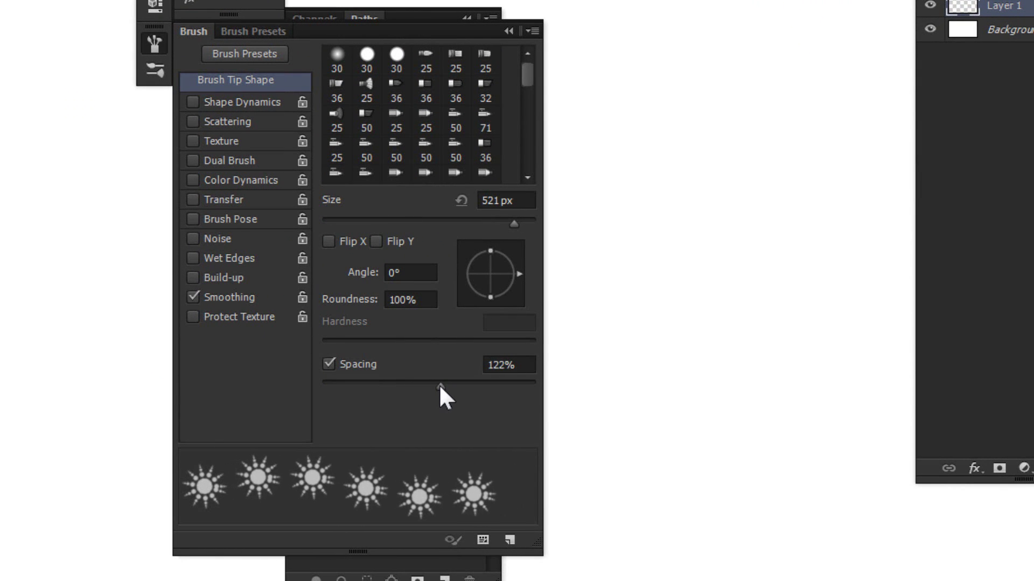
click(334, 241)
click(335, 240)
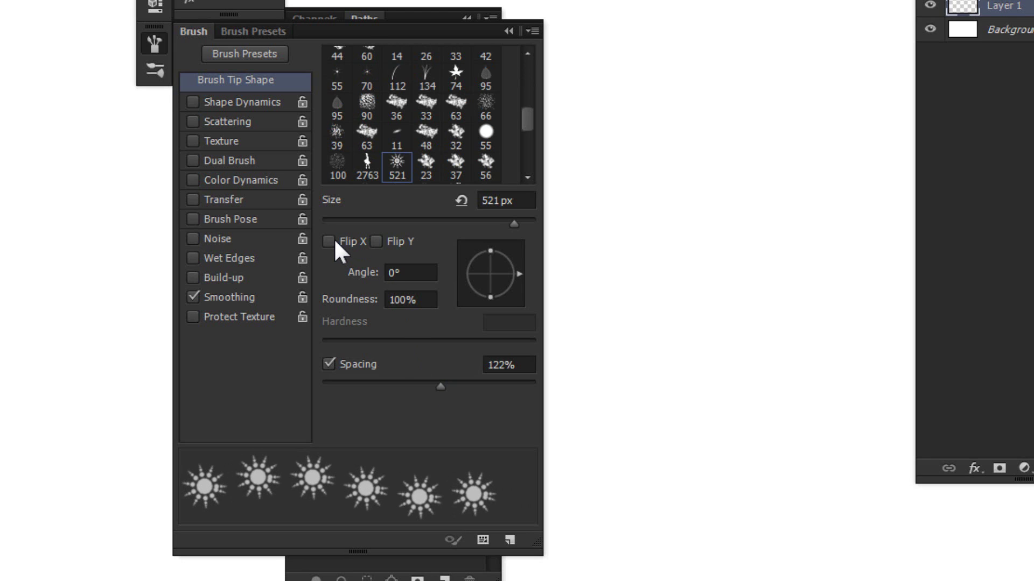
drag(511, 264, 492, 289)
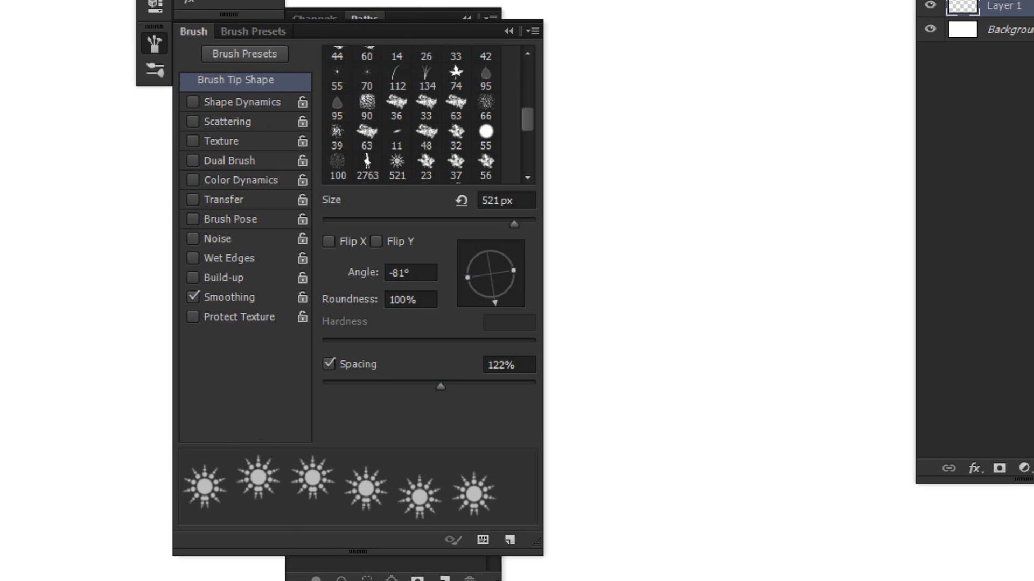
key(F5)
Step: Reduce the brush to 175 px, stamp four test sunbursts, and undo them
scroll(456, 178, up, 3)
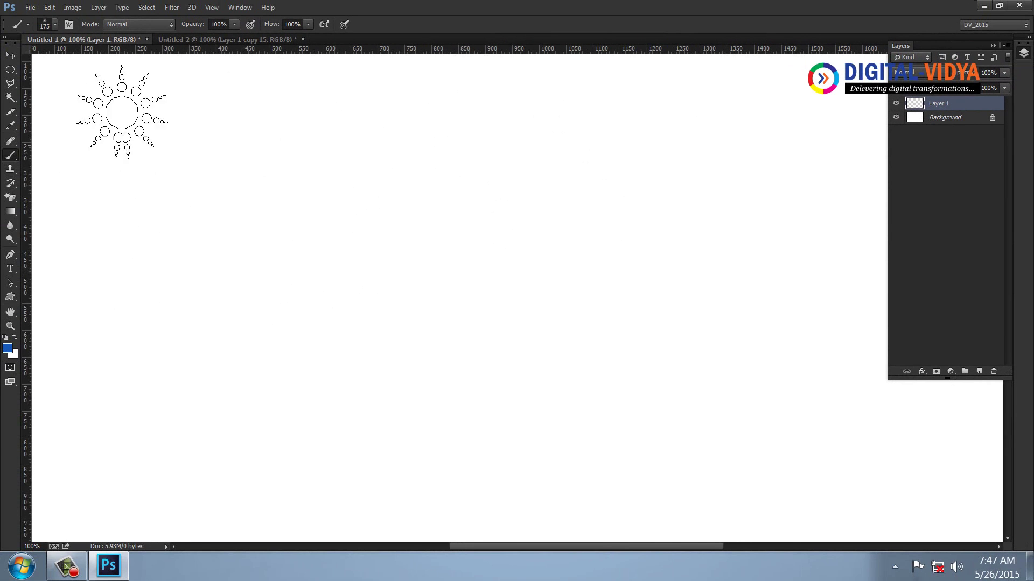
click(91, 206)
click(144, 287)
click(275, 285)
click(374, 227)
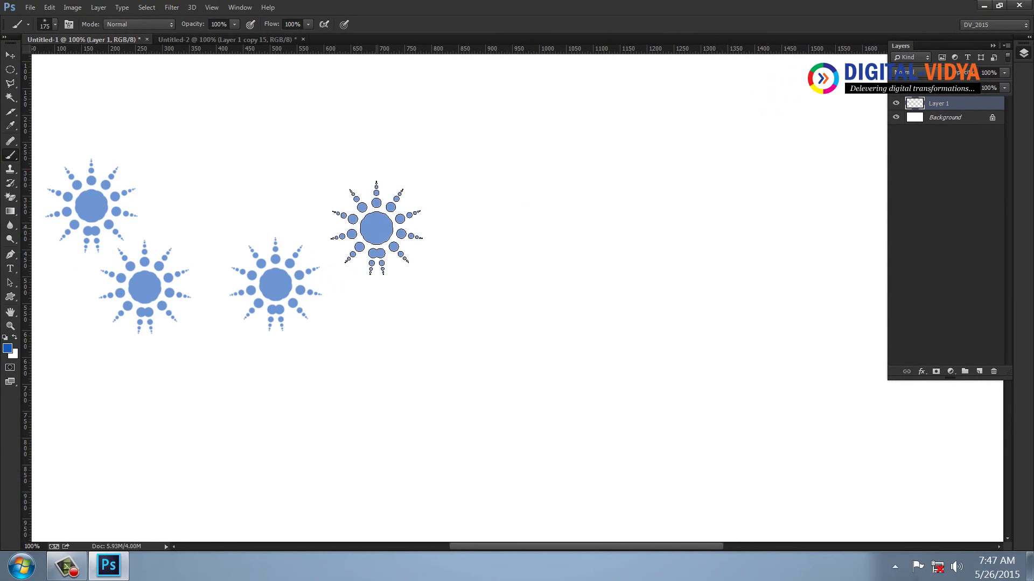
key(ctrl+alt+z)
key(ctrl+alt+z)
key(ctrl+alt+z)
key(ctrl+alt+z)
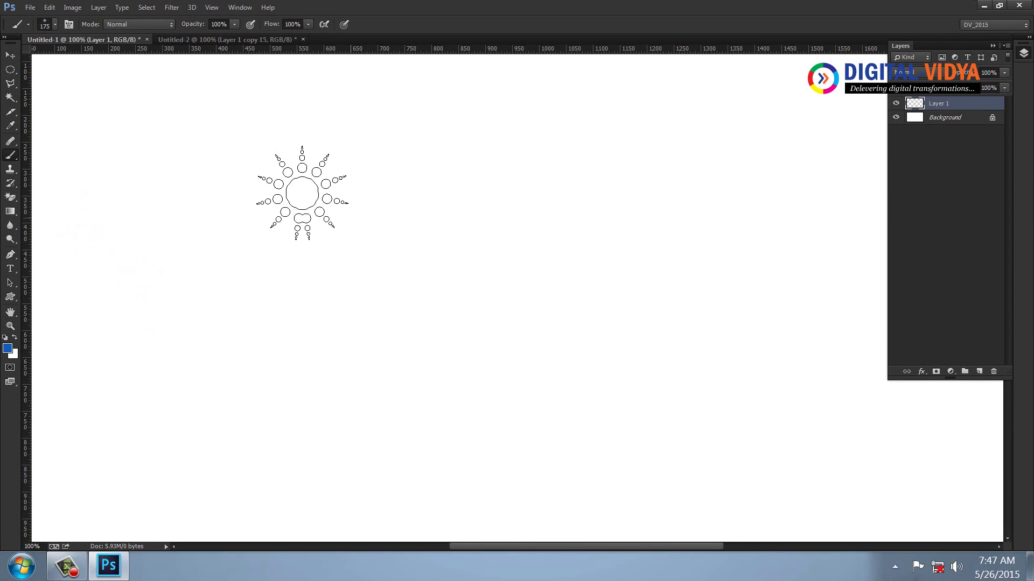
Step: Enable Color Dynamics (59% hue, 76% FG/BG, 38% brightness jitter) and paint a sunburst trail
click(68, 23)
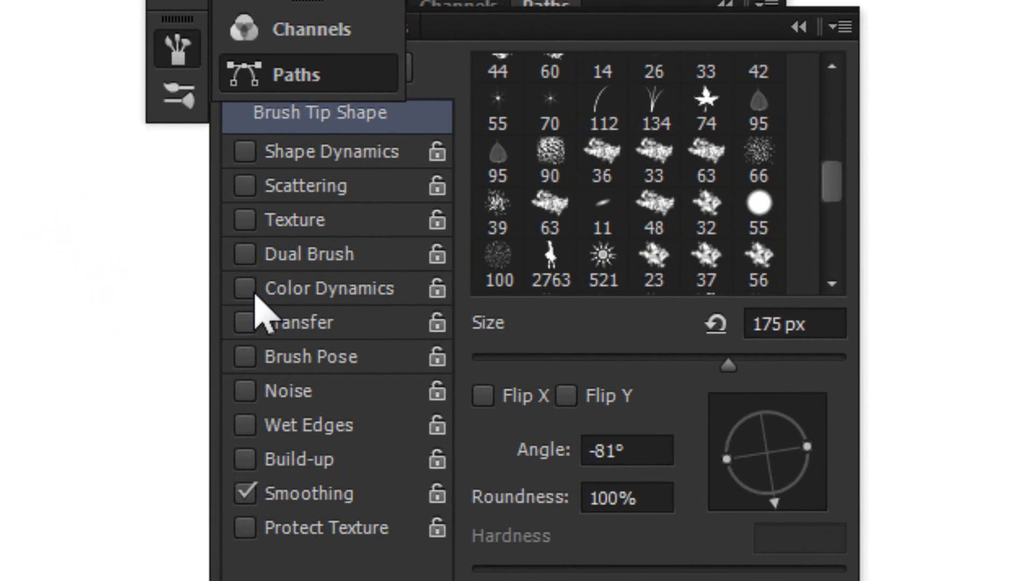
click(409, 227)
click(298, 293)
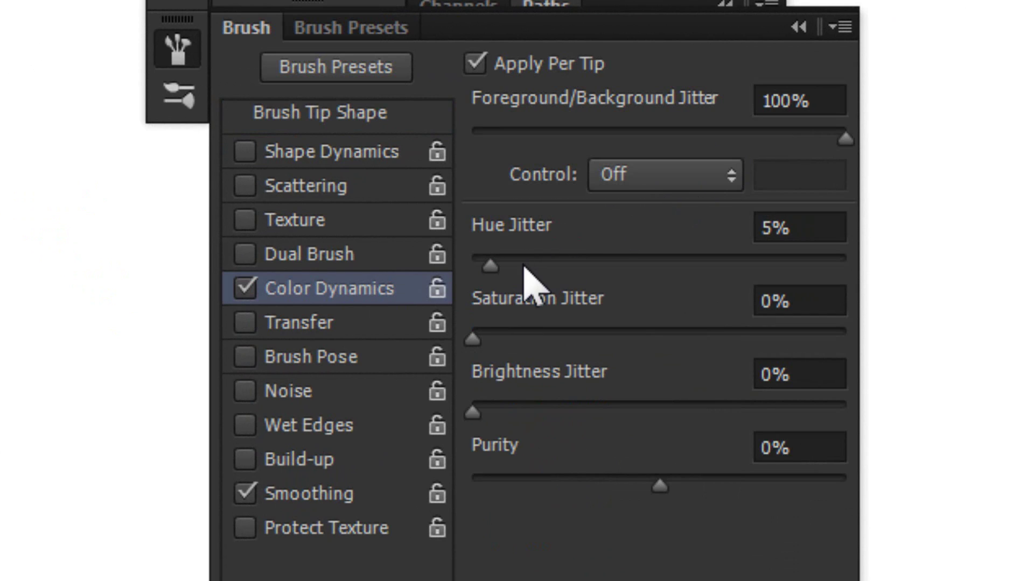
drag(526, 277, 692, 285)
drag(735, 141, 757, 142)
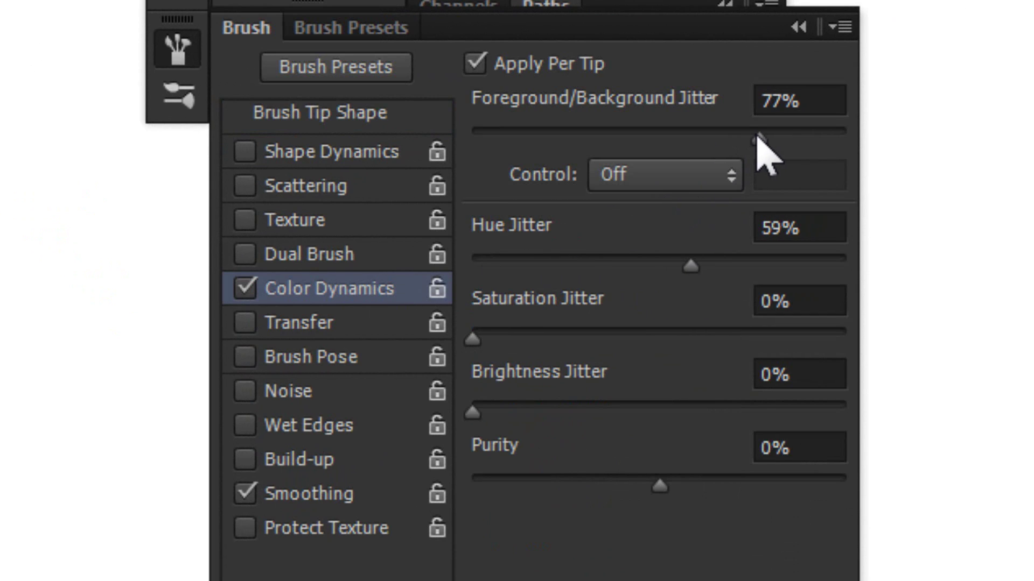
mouse_move(673, 405)
mouse_down()
mouse_move(603, 412)
mouse_move(612, 412)
mouse_up()
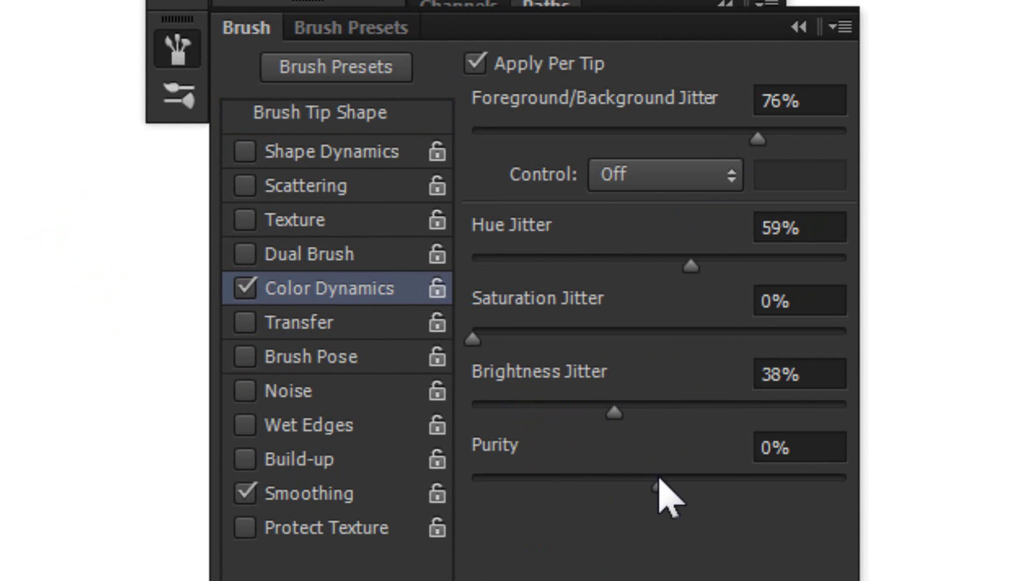
drag(659, 486, 769, 486)
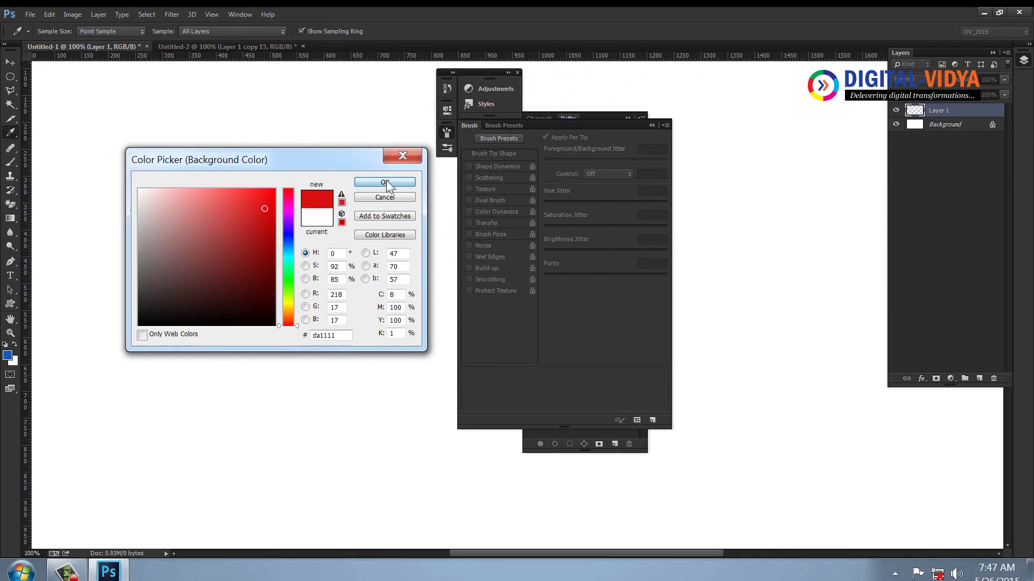
click(380, 180)
mouse_move(132, 161)
mouse_down()
mouse_move(219, 288)
mouse_move(295, 357)
mouse_move(339, 178)
mouse_move(399, 510)
mouse_move(413, 246)
mouse_move(439, 163)
mouse_up()
Step: Collapse the Brush and Channels/Paths panels and stamp sunbursts across the remaining canvas
click(663, 124)
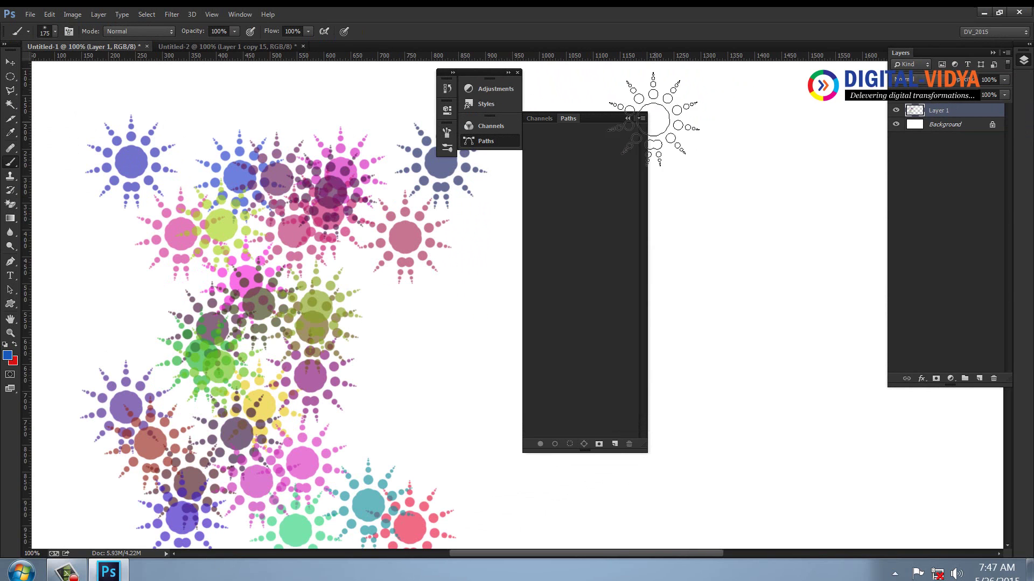
click(633, 117)
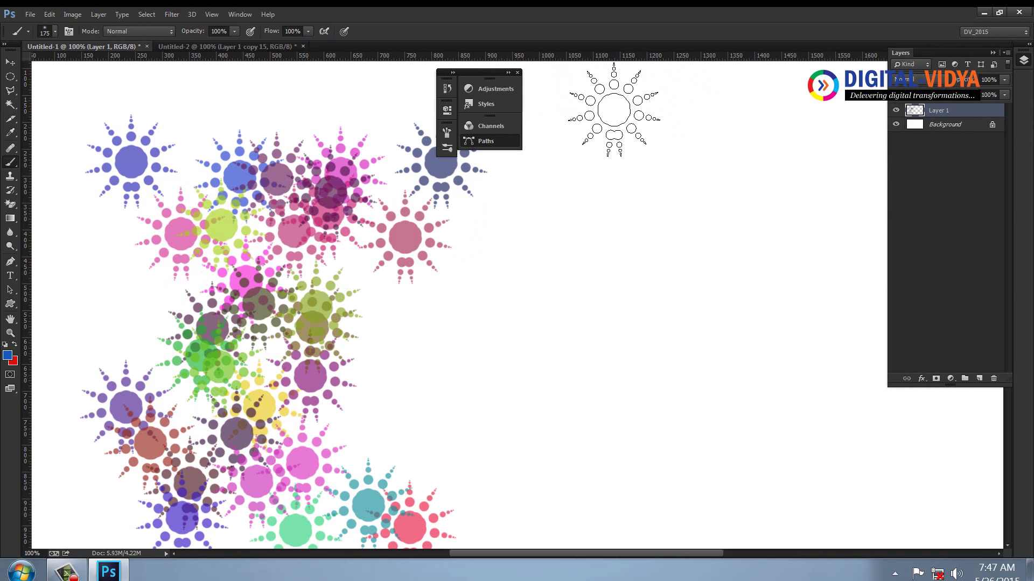
click(517, 72)
mouse_move(242, 128)
mouse_down()
mouse_move(180, 88)
mouse_move(41, 449)
mouse_move(325, 259)
mouse_move(484, 92)
mouse_move(791, 108)
mouse_move(721, 431)
mouse_move(819, 466)
mouse_move(496, 173)
mouse_move(462, 462)
mouse_move(469, 334)
mouse_move(787, 124)
mouse_move(859, 397)
mouse_move(797, 511)
mouse_move(484, 430)
mouse_move(61, 171)
mouse_move(70, 474)
mouse_move(528, 350)
mouse_move(554, 33)
mouse_move(840, 231)
mouse_move(754, 511)
mouse_move(366, 258)
mouse_move(188, 282)
mouse_move(501, 323)
mouse_move(808, 183)
mouse_up()
Step: Apply a Radial Blur with the Zoom method to the multicolour dotted pattern
click(171, 14)
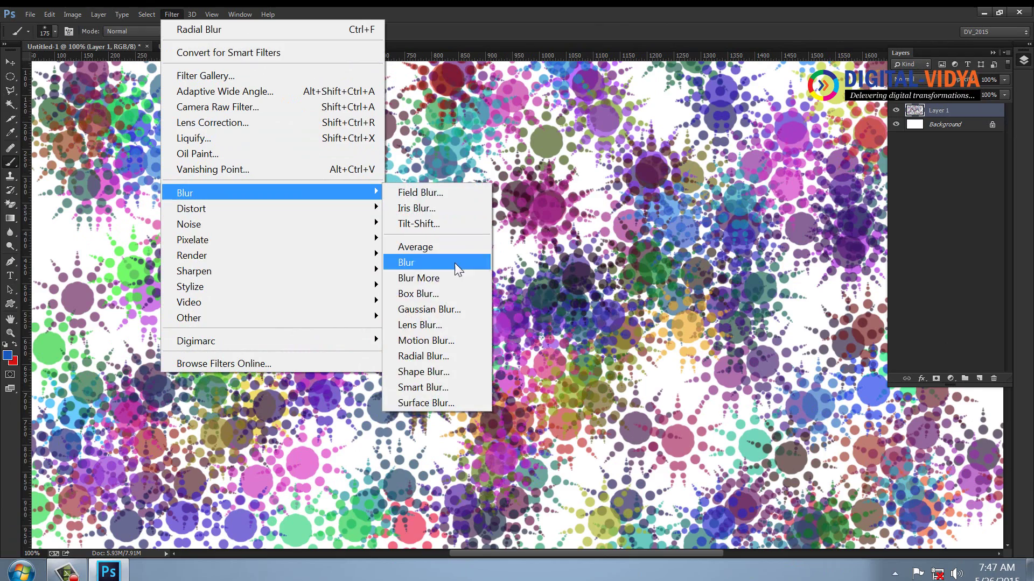
click(448, 312)
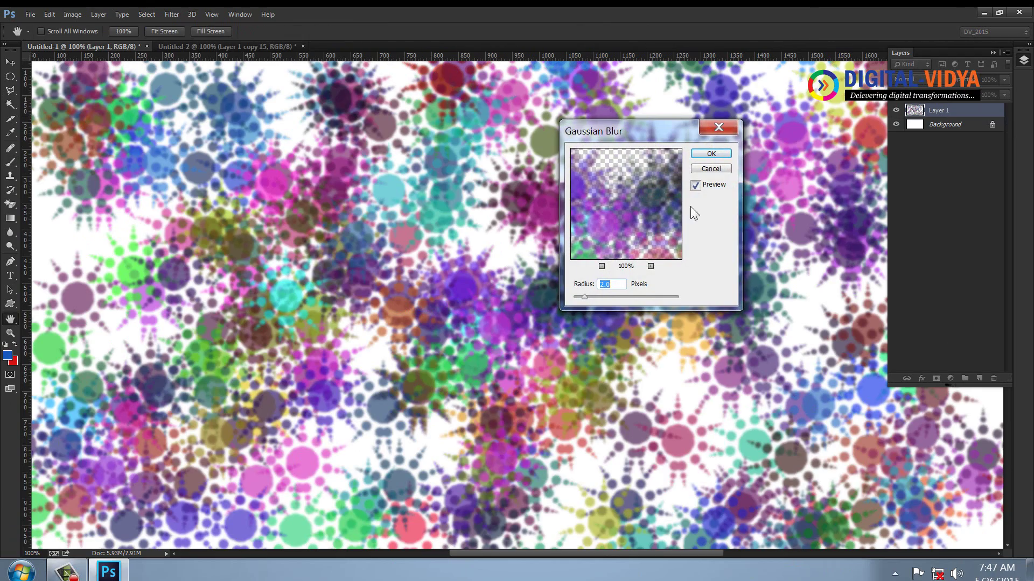
click(713, 169)
click(170, 16)
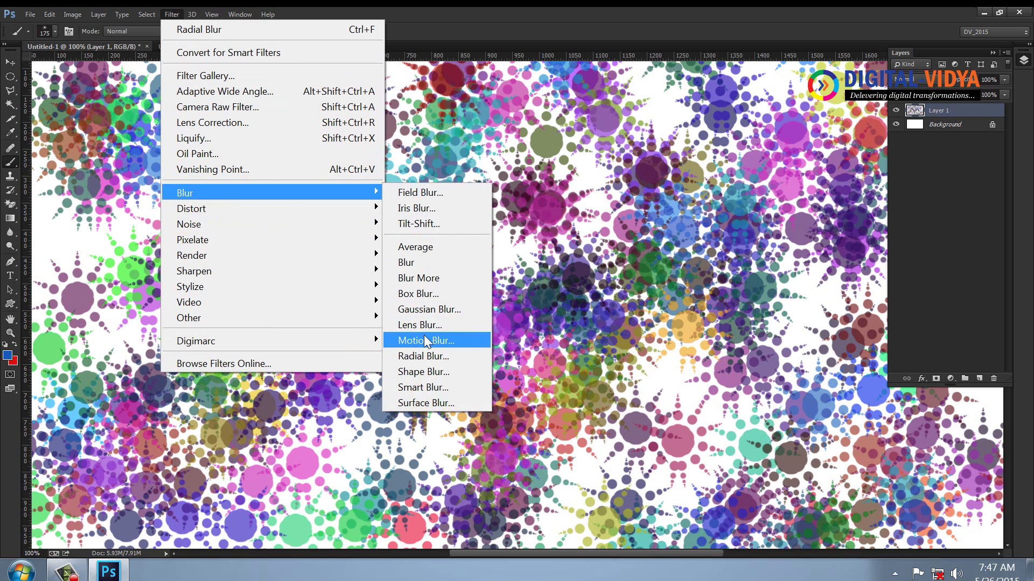
mouse_move(185, 192)
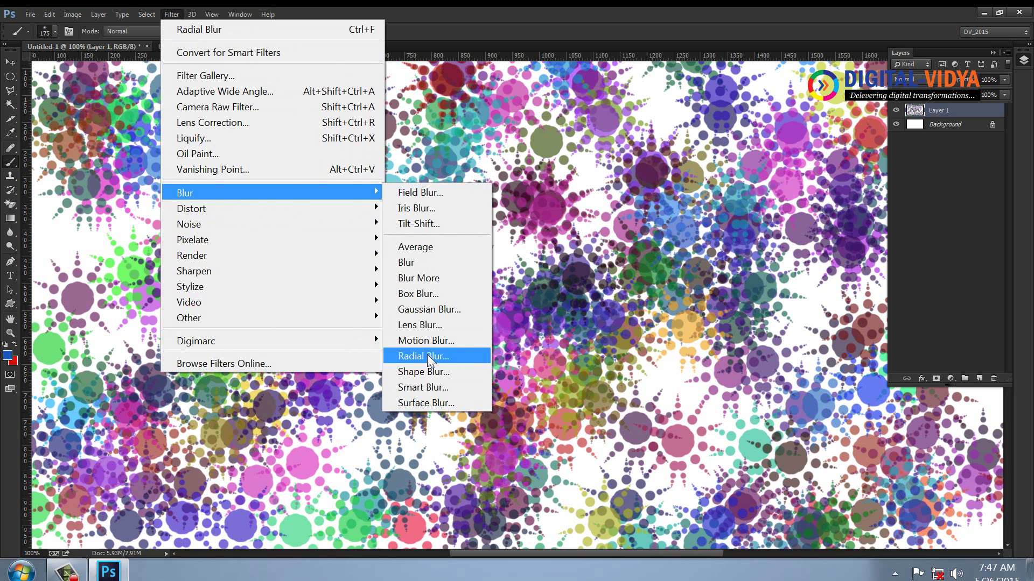
click(429, 357)
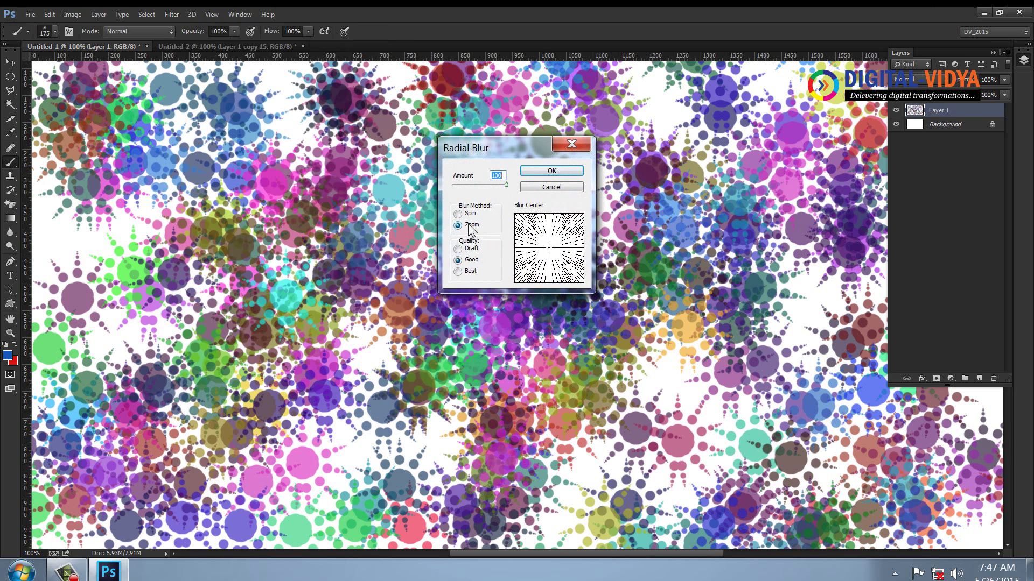
click(555, 171)
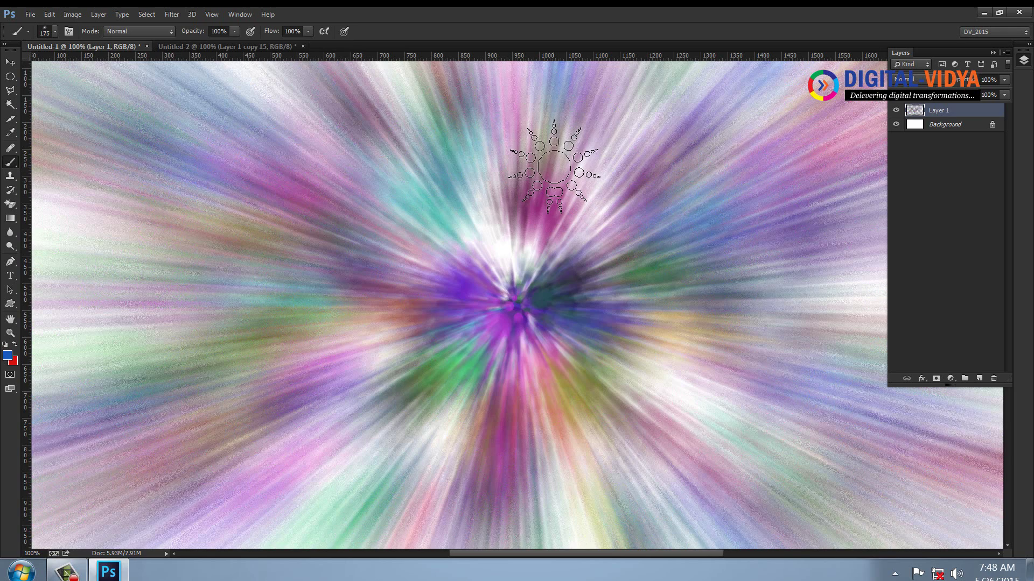
Step: Reapply the Zoom radial blur with Ctrl+F to smooth the streaks
key(ctrl+f)
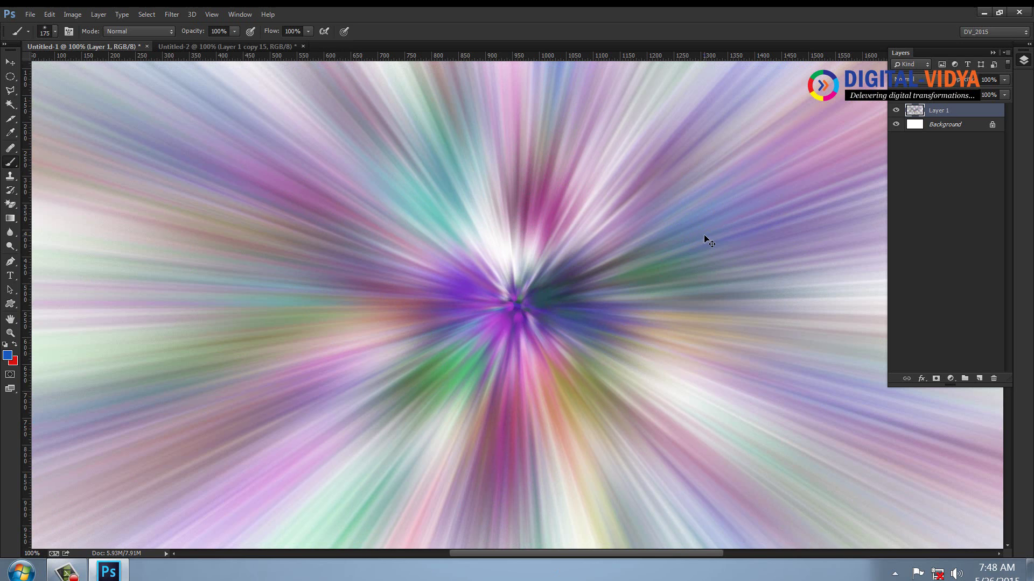
key(ctrl+minus)
key(ctrl+plus)
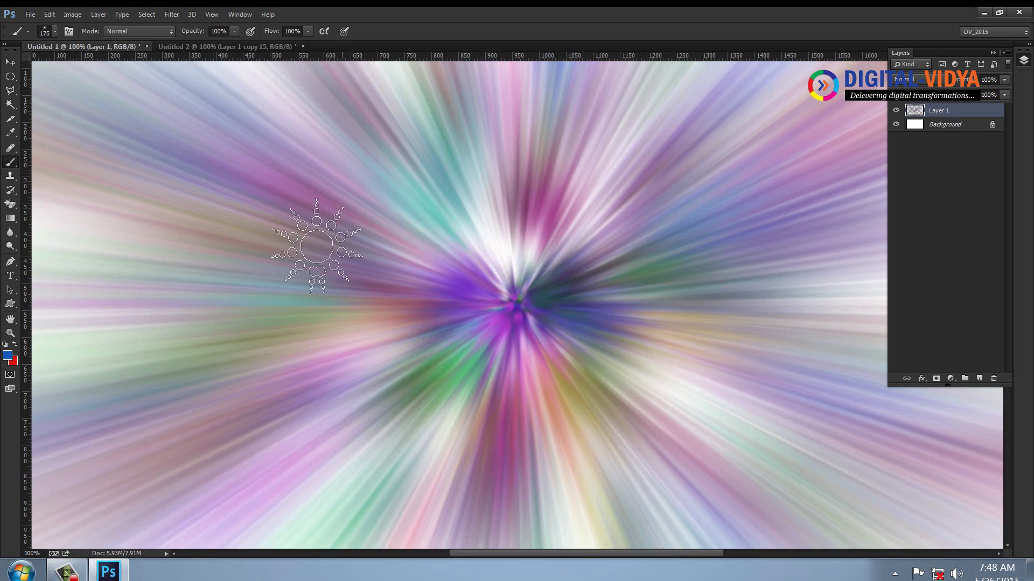
Step: Set the brush size to 600 px and return to the Brush tool
click(55, 31)
double_click(39, 201)
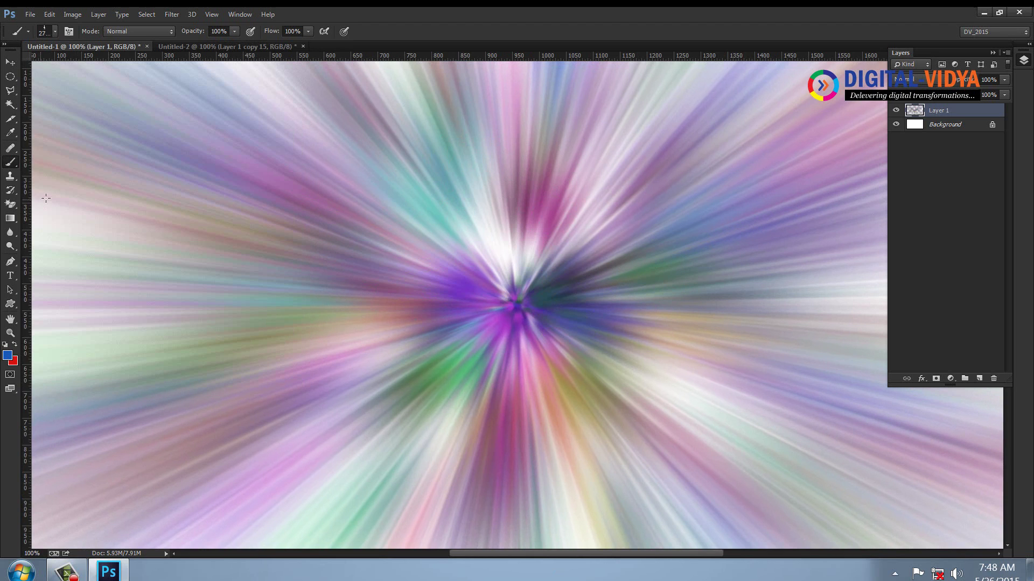
click(54, 31)
text(600)
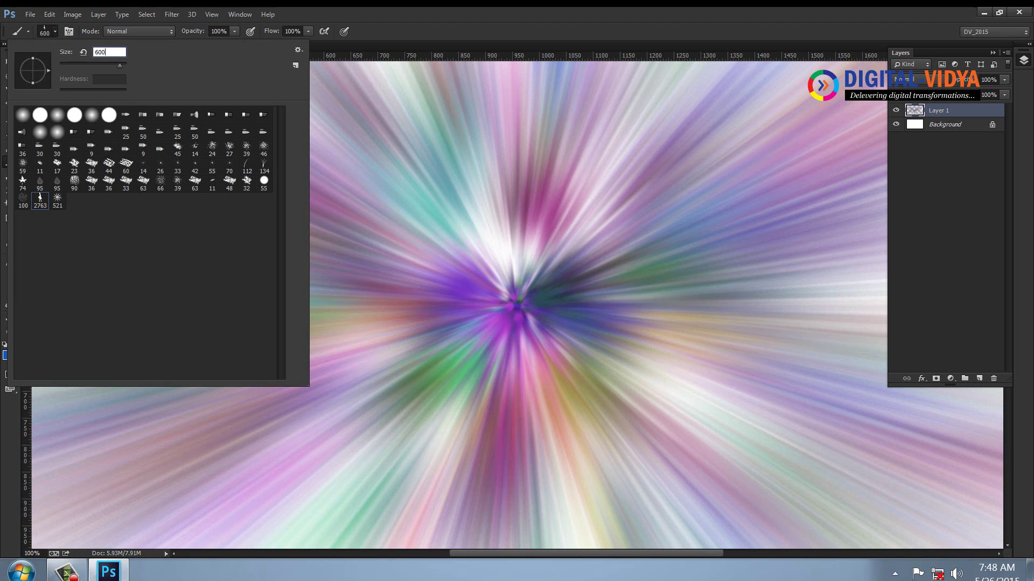
key(Return)
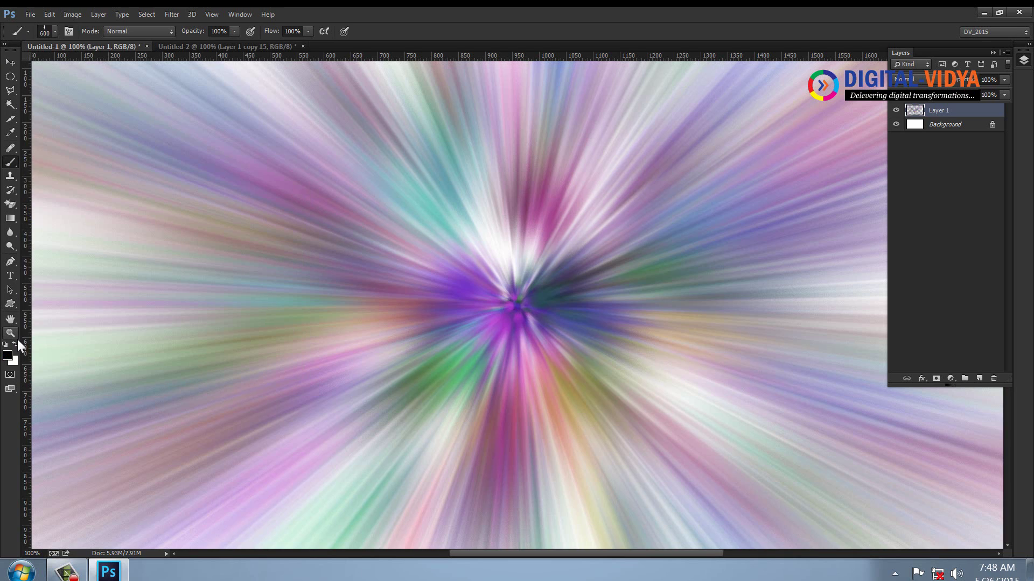
click(17, 341)
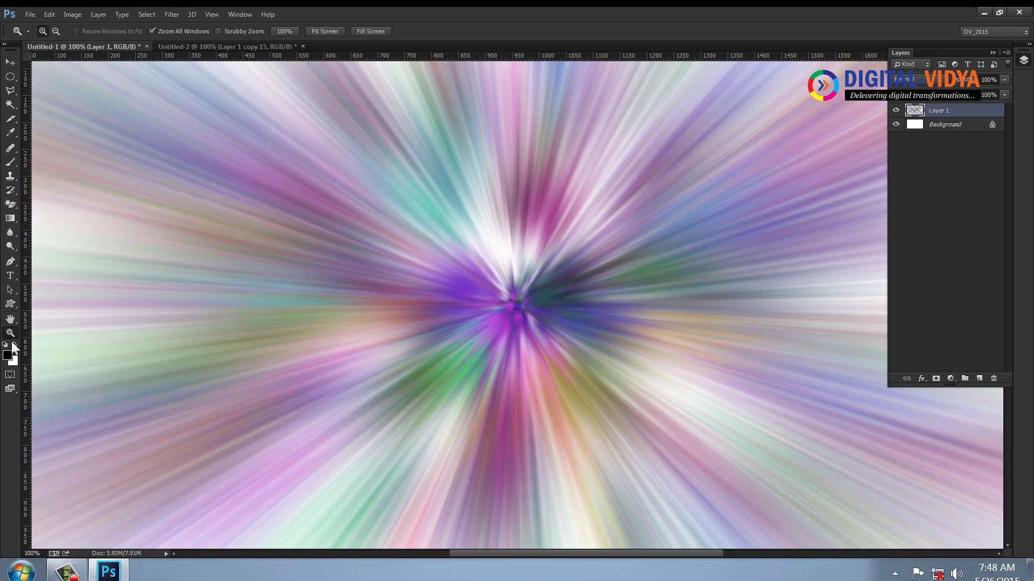
click(10, 162)
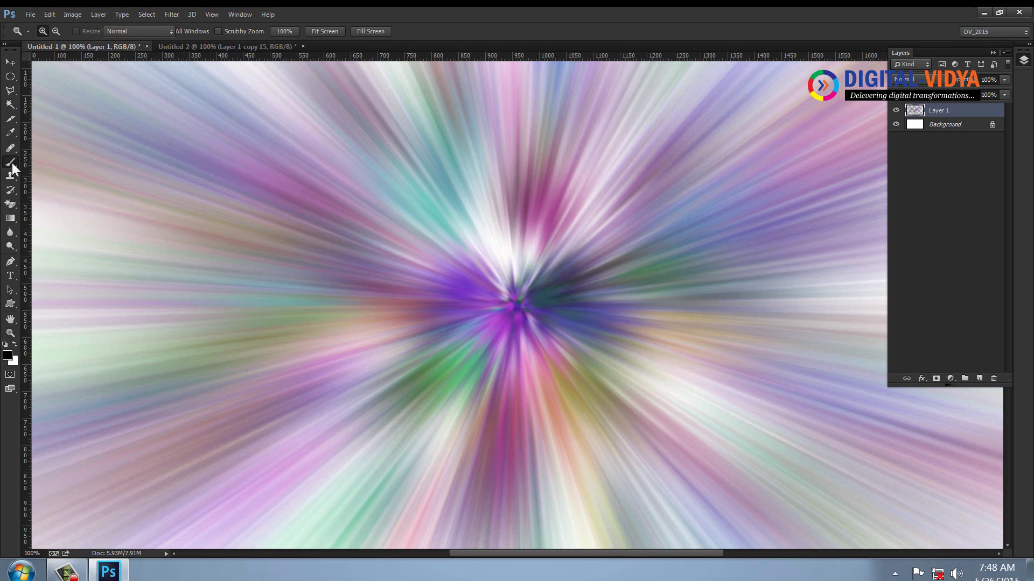
Step: Stamp a black woman silhouette at the canvas centre on a new layer
click(980, 380)
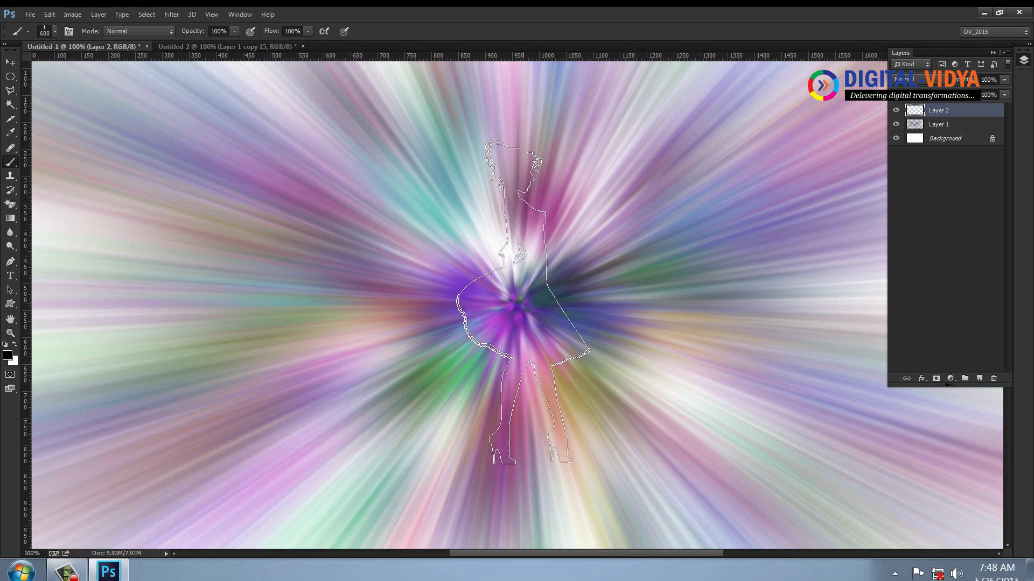
click(520, 302)
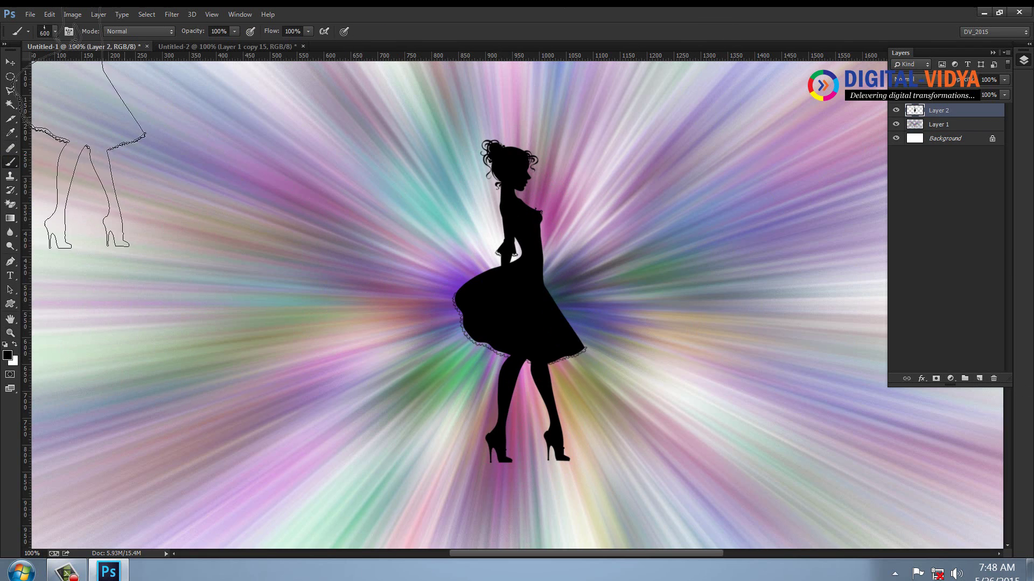
click(10, 61)
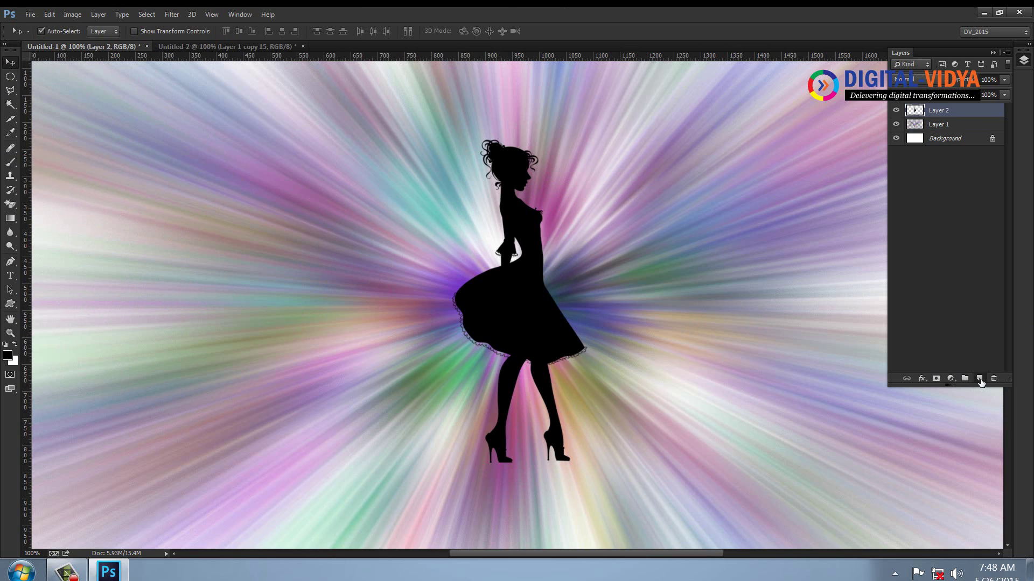
Step: On another new layer, make a white ring from a filled, shrunken, deleted elliptical selection
click(980, 379)
click(10, 77)
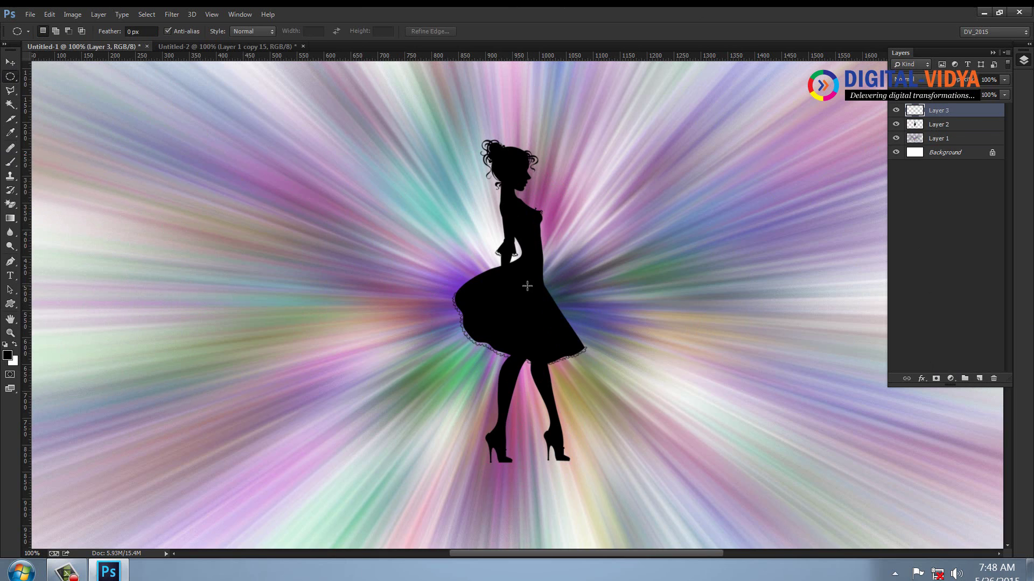
drag(527, 286, 280, 89)
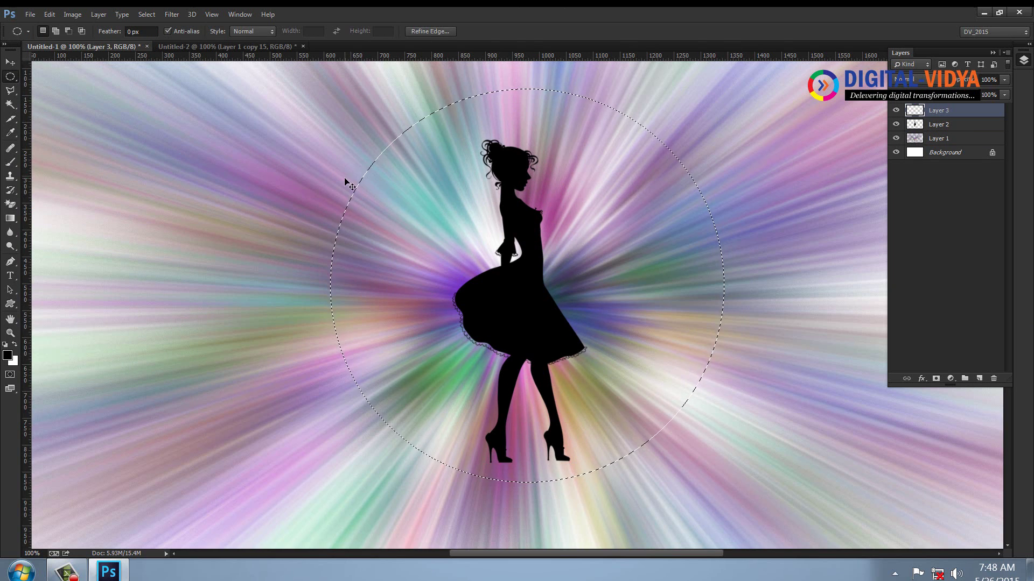
key(ctrl+BackSpace)
click(147, 14)
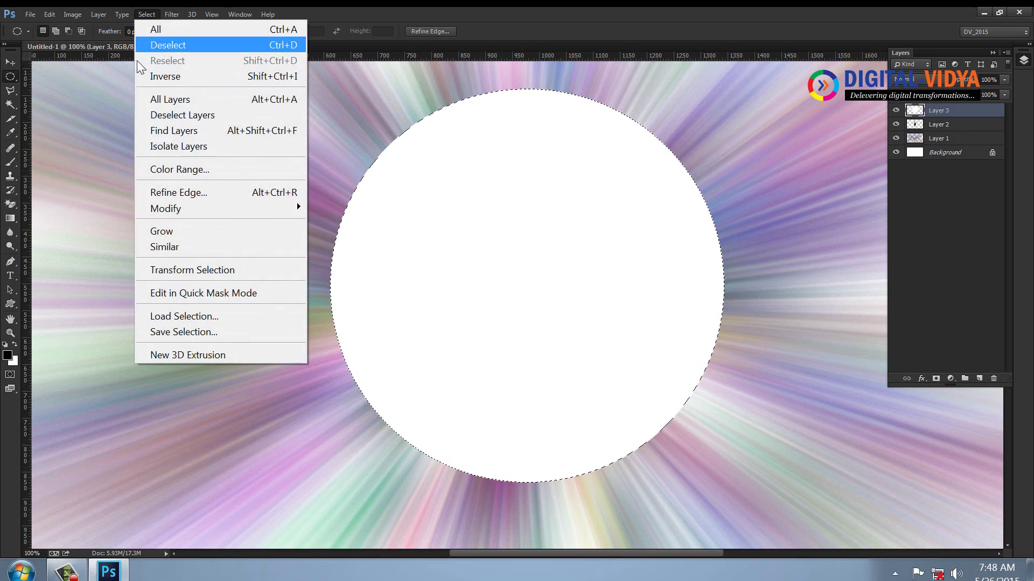
click(161, 269)
drag(330, 89, 372, 129)
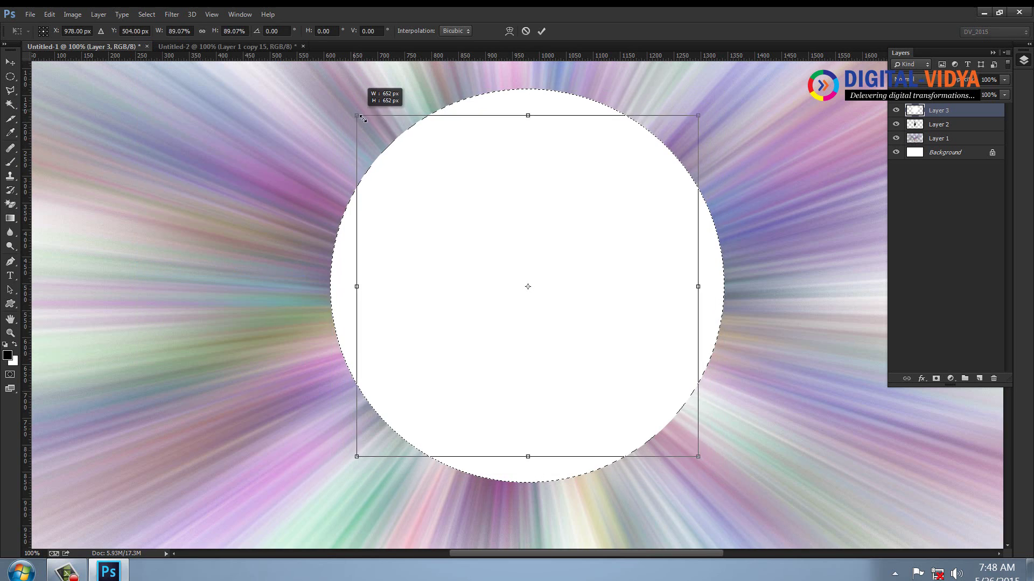
key(Return)
key(Delete)
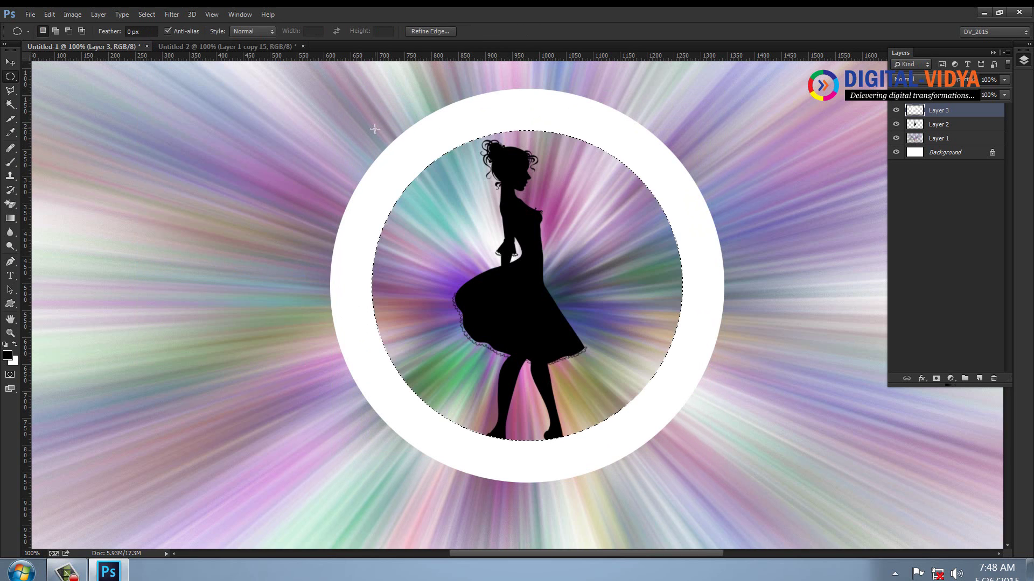
key(ctrl+d)
click(979, 379)
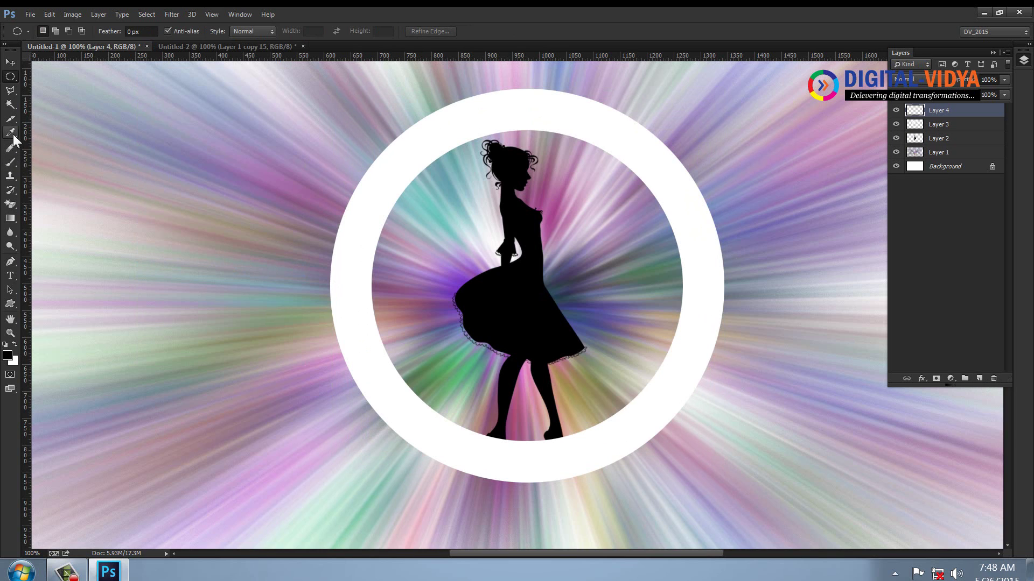
Step: Select the 521 px sunburst brush and shrink it to about 70 px
click(12, 163)
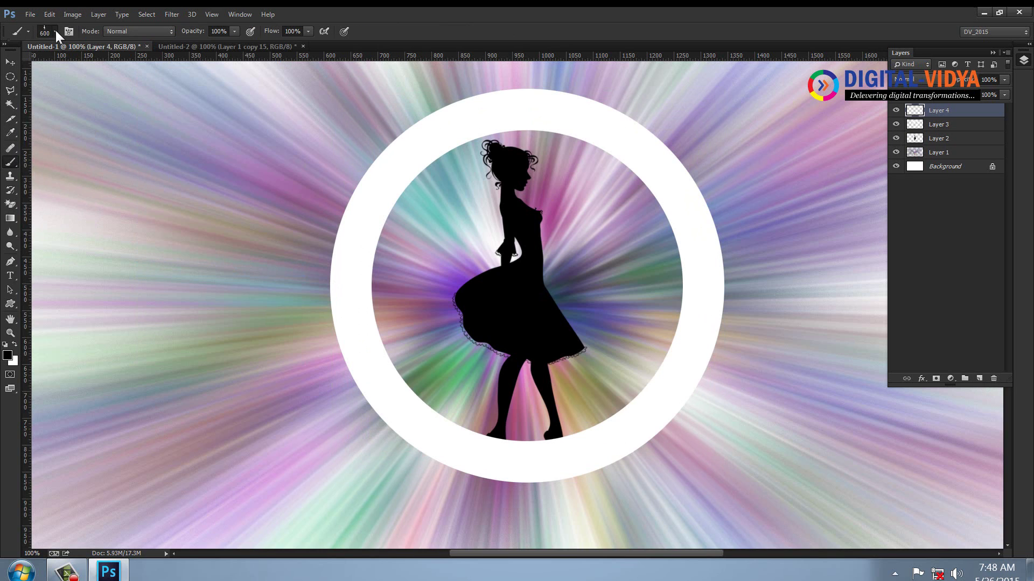
click(55, 32)
double_click(58, 206)
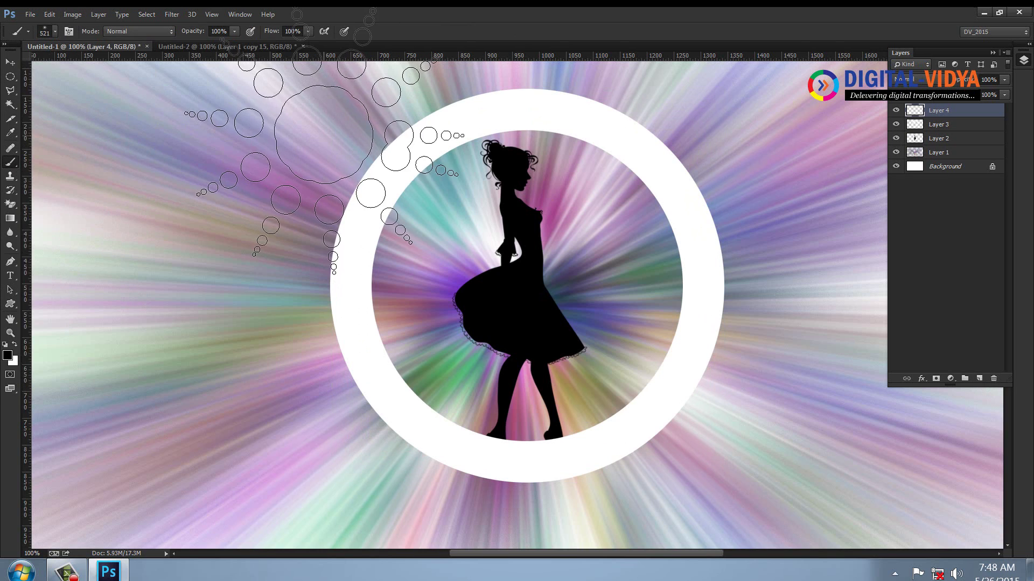
key(bracketleft)
key(bracketleft)
key(bracketleft)
key(bracketleft)
key(bracketleft)
key(bracketleft)
key(bracketleft)
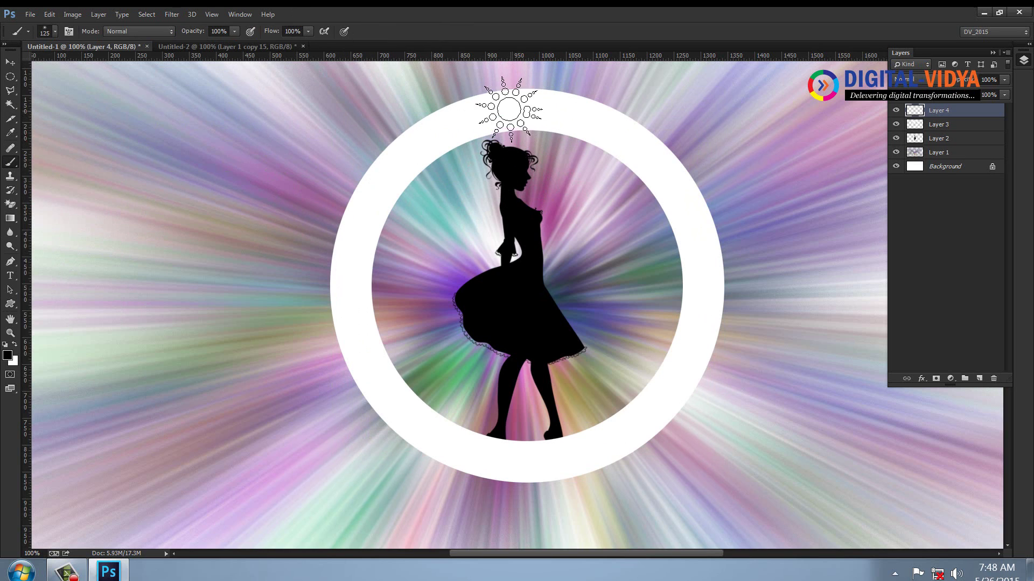
key(bracketleft)
key(bracketleft)
key(bracketleft)
key(bracketleft)
Step: Stamp sunbursts along the ring from the top, down the right side to bottom right
click(521, 109)
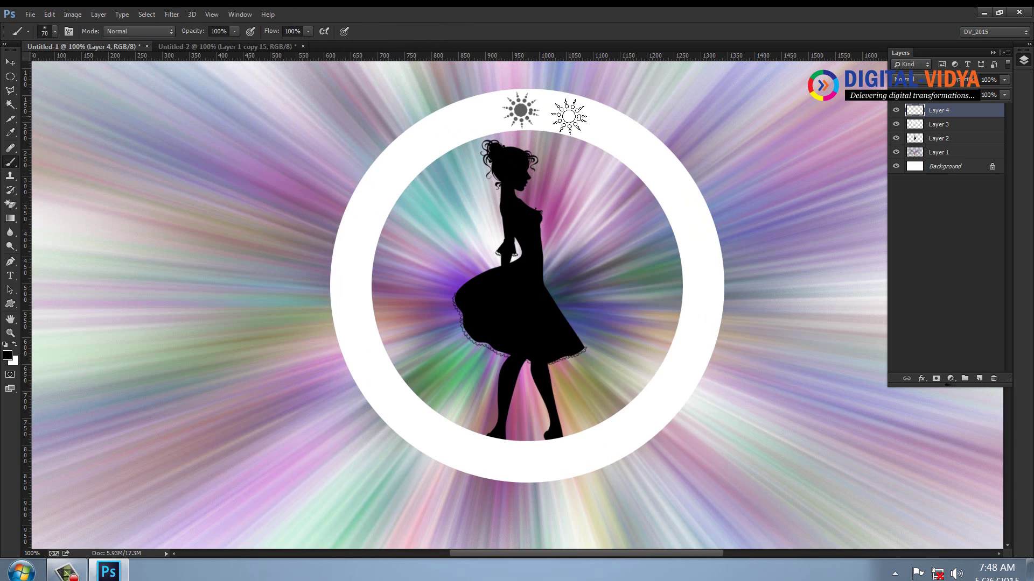
click(571, 116)
click(625, 138)
click(661, 173)
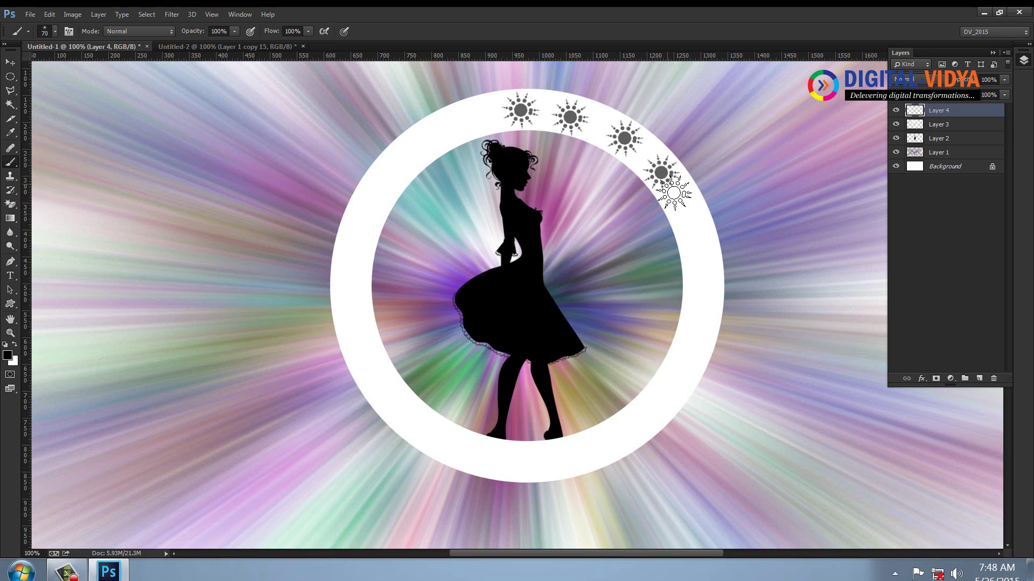
click(692, 224)
click(705, 294)
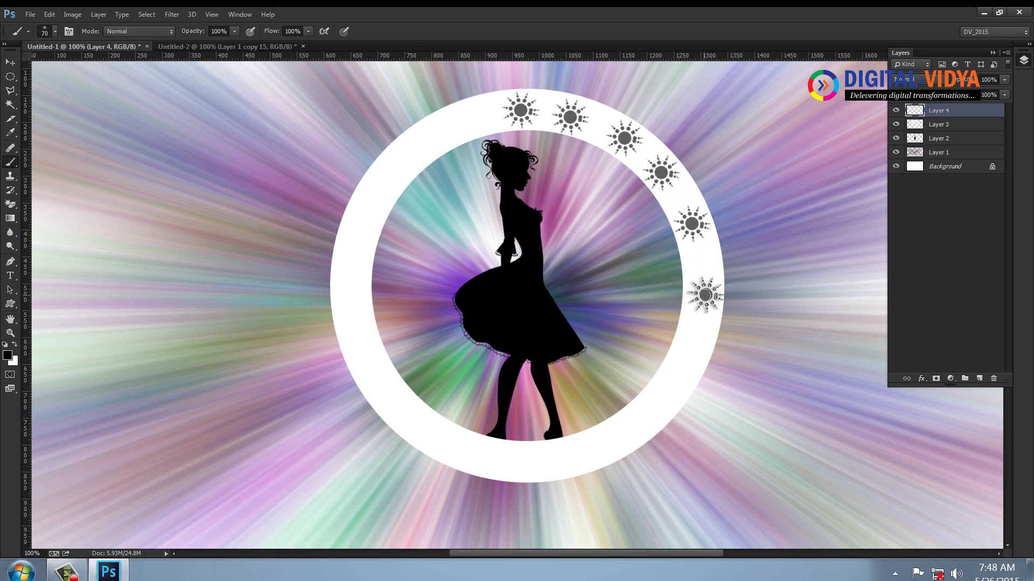
click(681, 363)
click(648, 417)
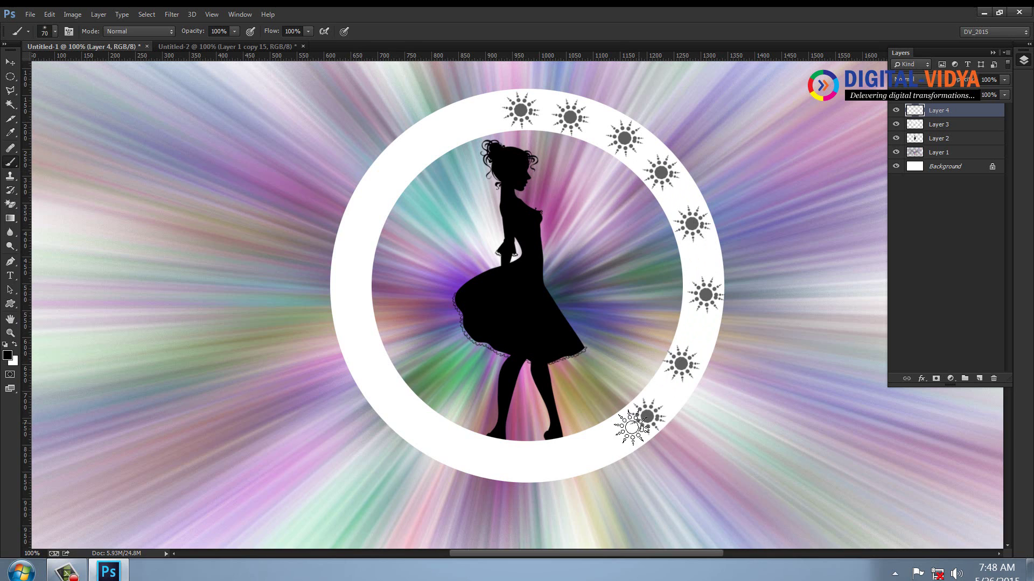
click(590, 449)
Step: Stamp sunbursts from the bottom, up the left side back to the top
click(531, 463)
click(459, 452)
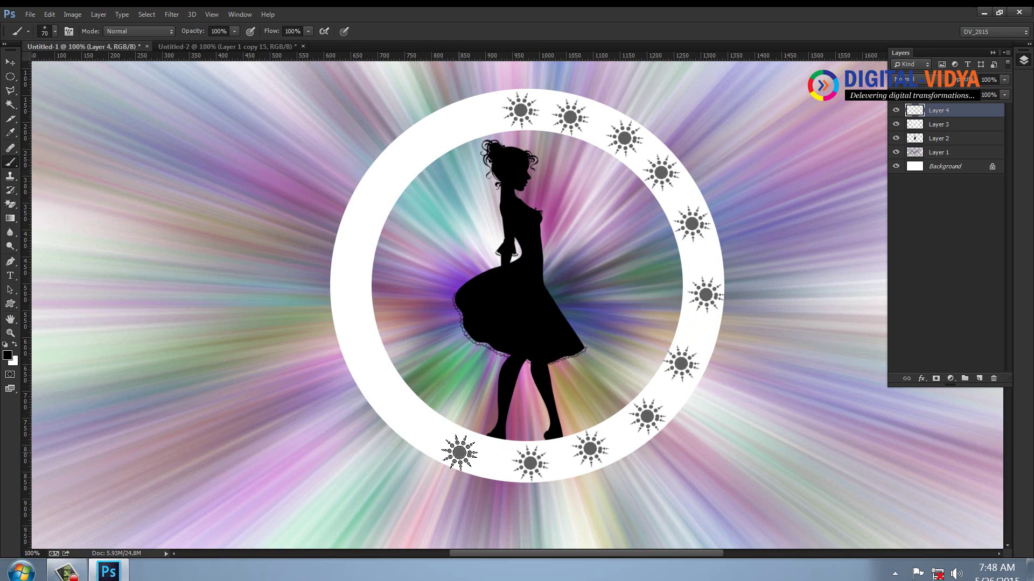
click(414, 422)
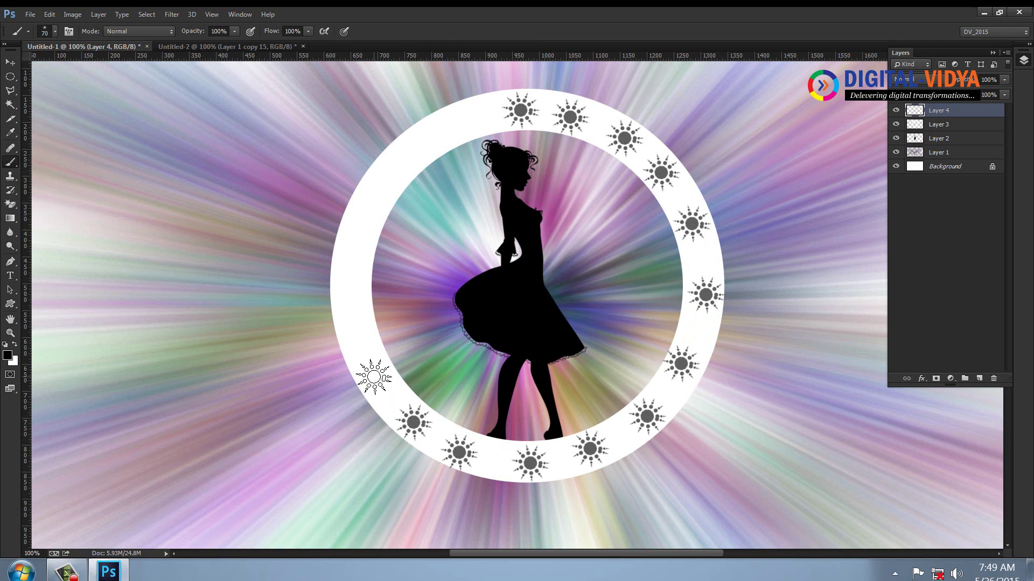
click(374, 375)
click(353, 319)
click(352, 250)
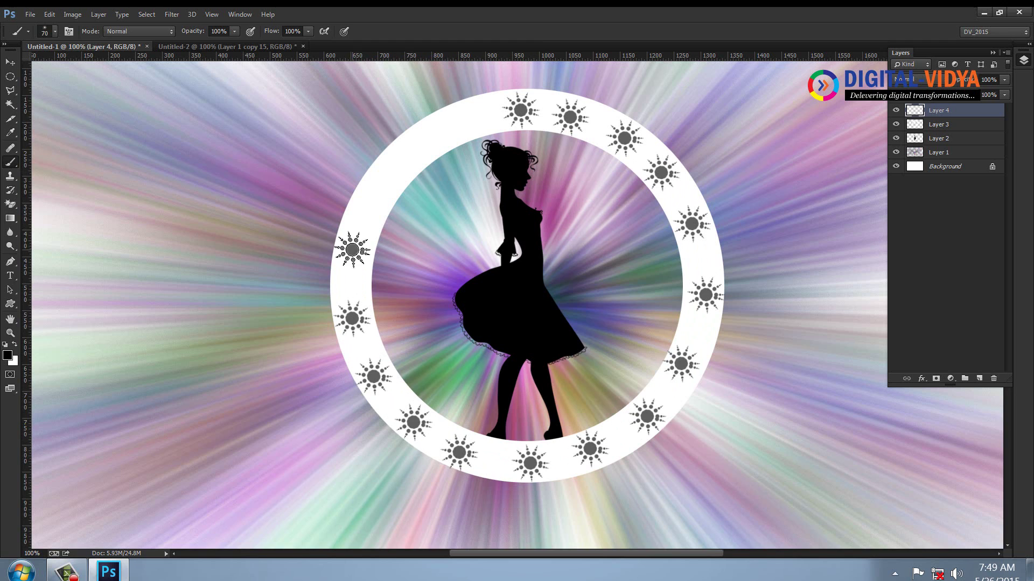
click(374, 189)
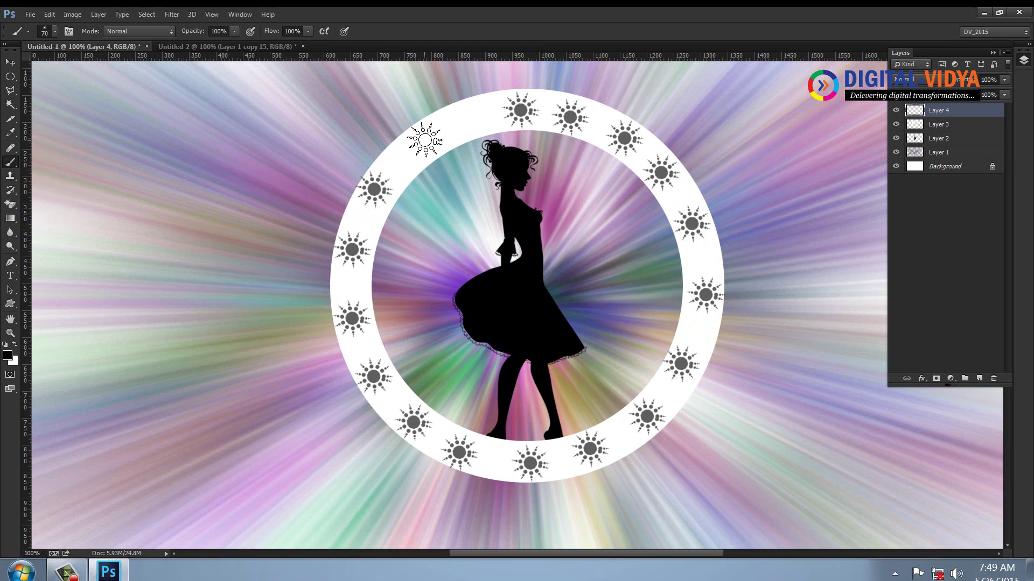
click(433, 135)
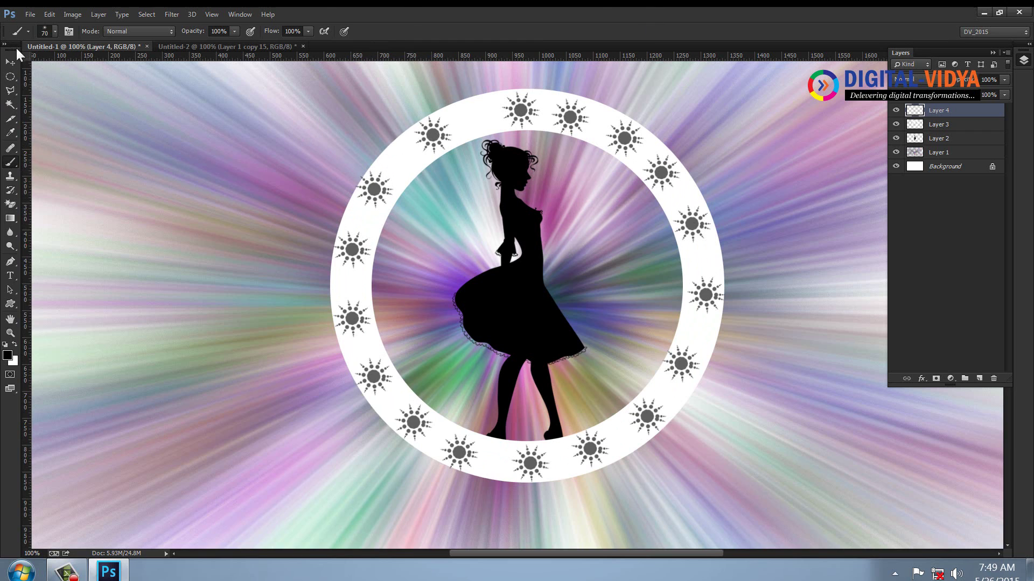
click(10, 62)
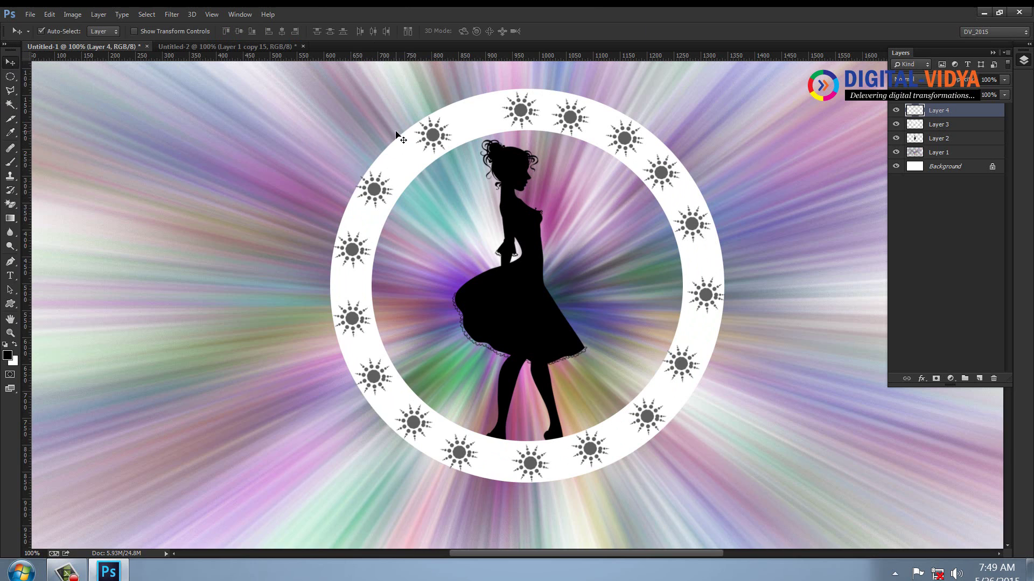